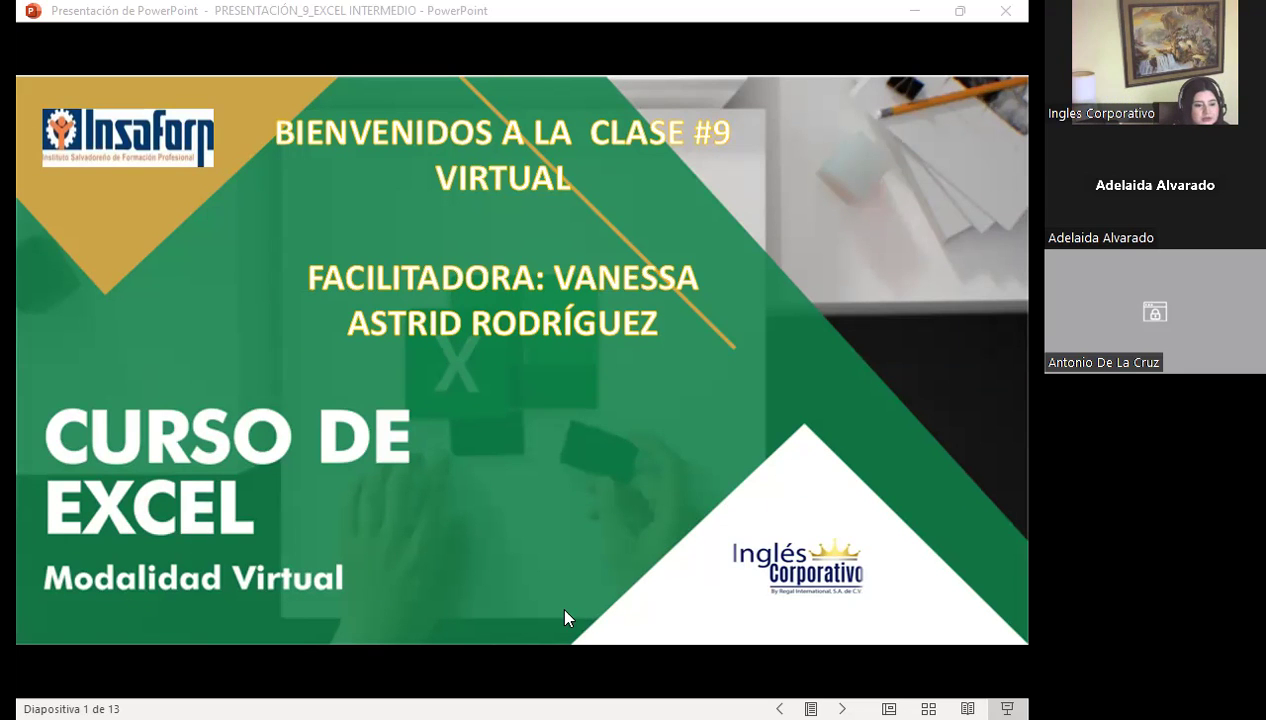
# Switch from the slideshow to the 'Curso | FCO-EXCEL2' Excel Intermedio course page in Firefox
pyautogui.hotkey('alt', 'Tab')
pyautogui.click(657, 50)
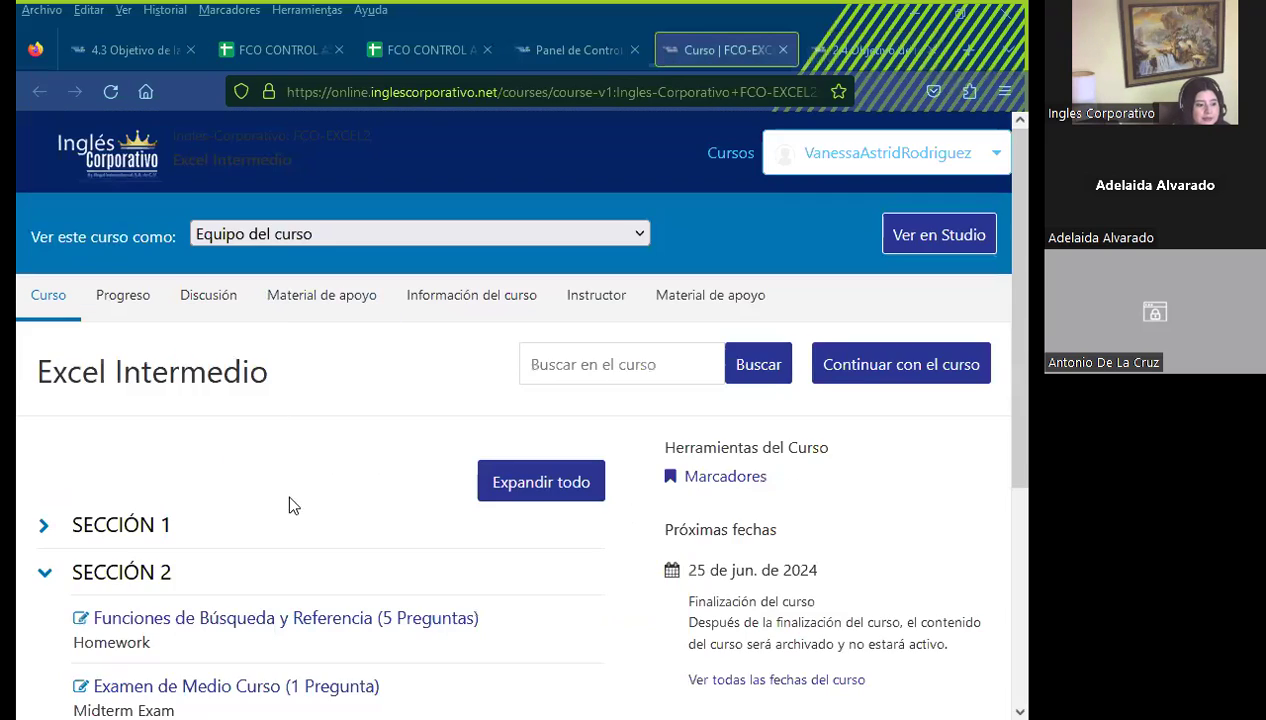
pyautogui.scroll(-2, 400, 505)
pyautogui.scroll(-2, 458, 508)
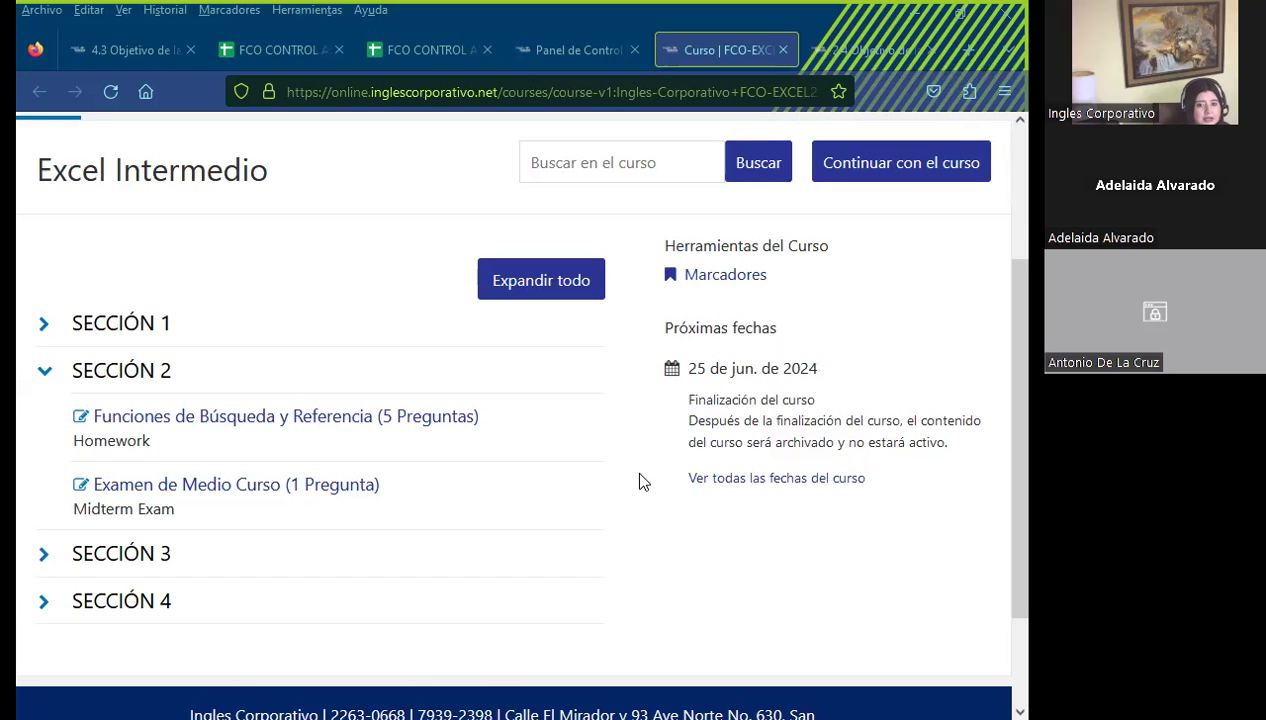
# Bring up lesson 2.4 'Objetivo de la lección: Función índice' and scroll down to its INDICE syntax
pyautogui.click(838, 50)
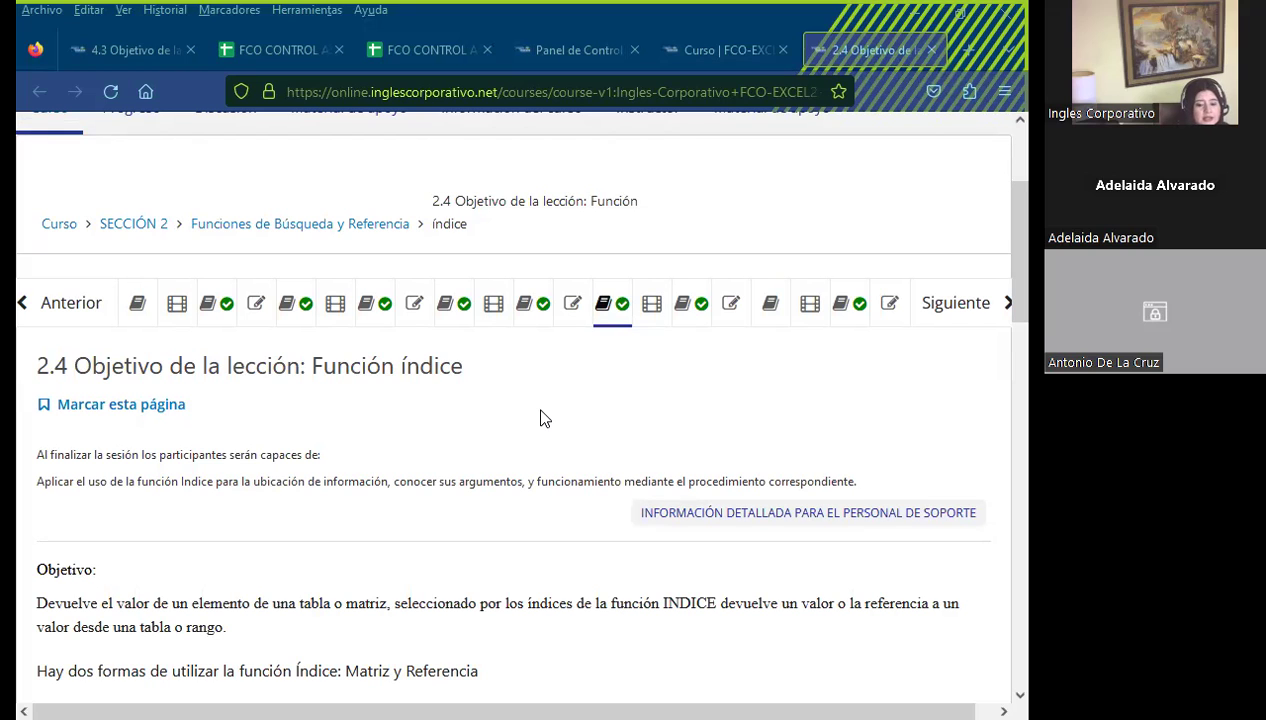
pyautogui.scroll(-1, 444, 452)
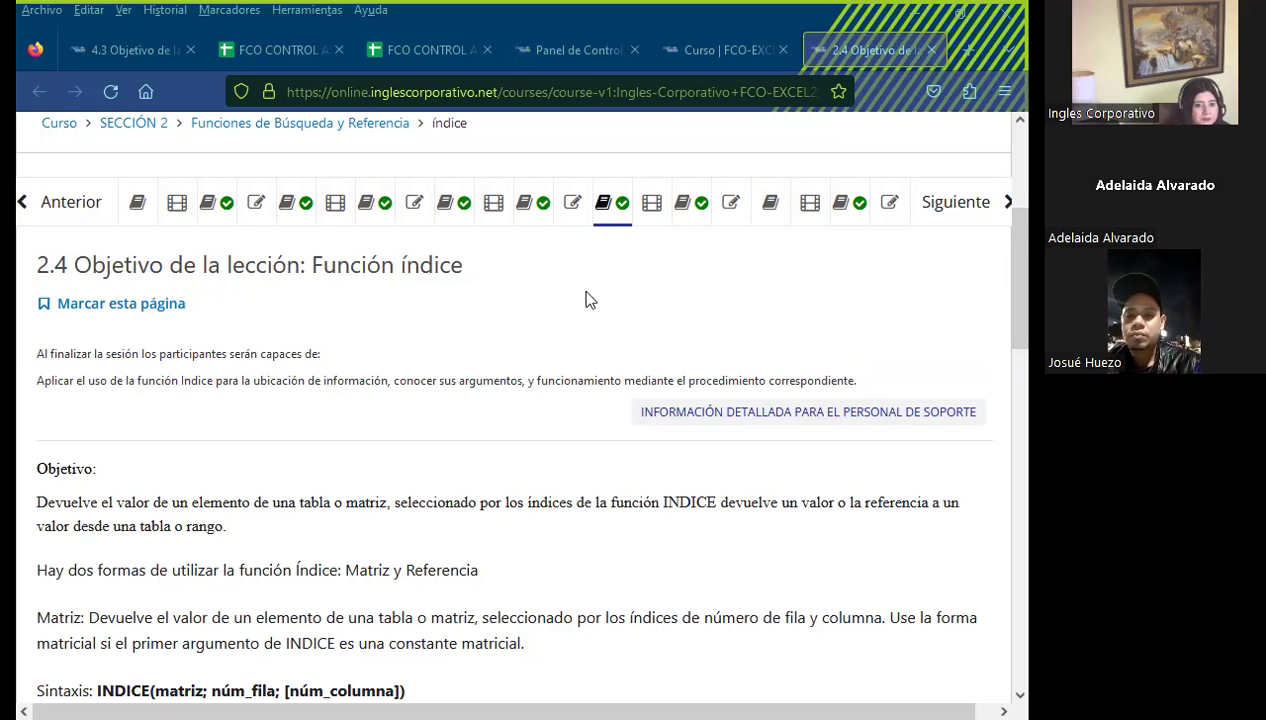
# Go to the 'Foro de discusión y preguntas clase #9' page and scroll through its posts
pyautogui.click(686, 204)
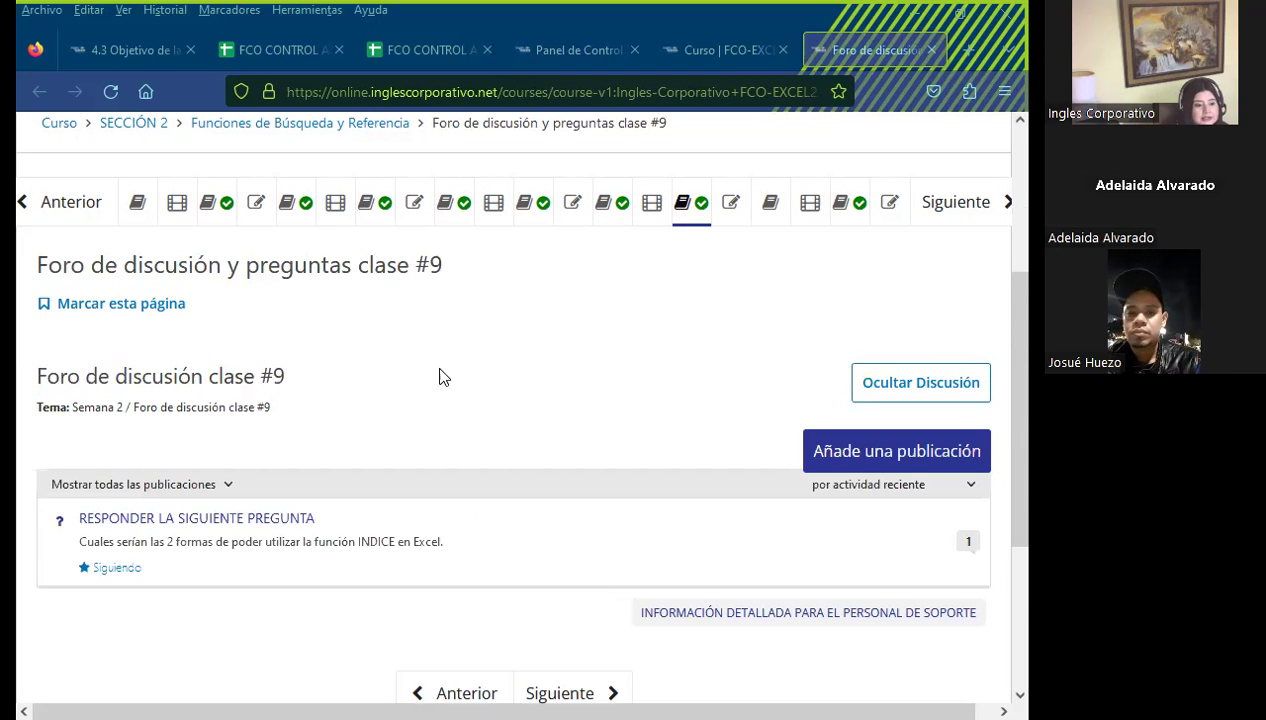
pyautogui.scroll(-3, 550, 398)
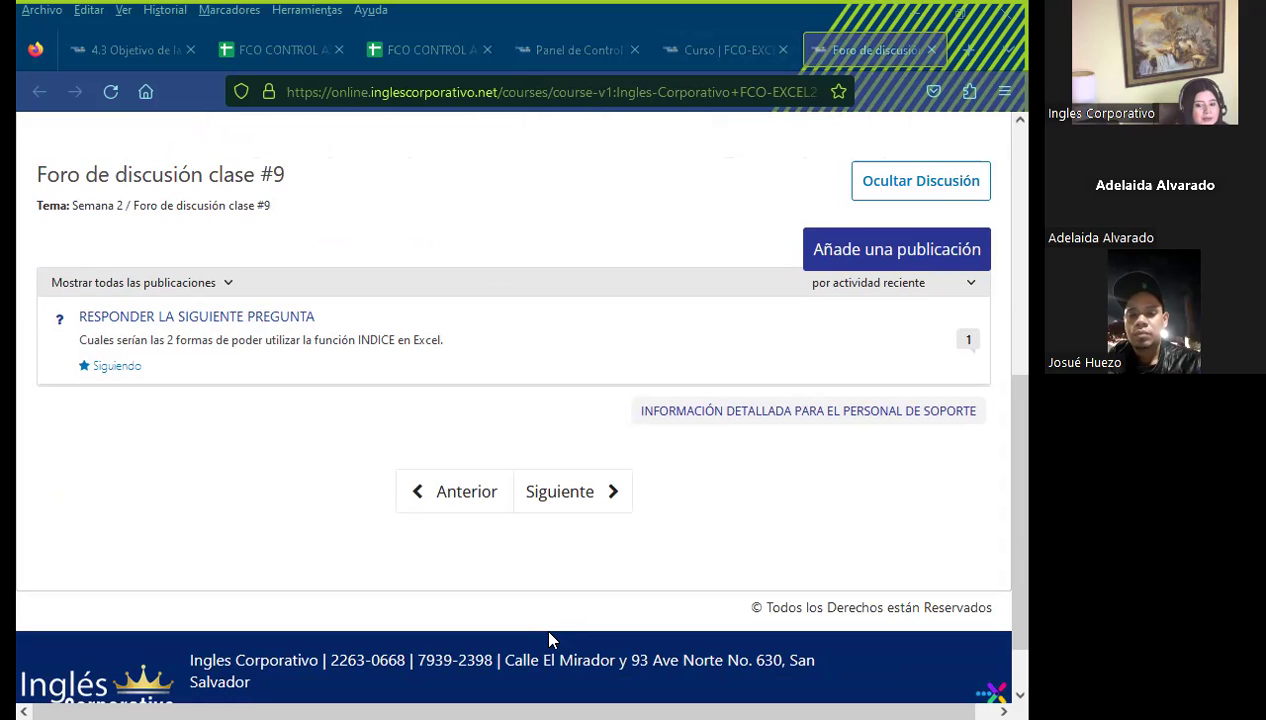
# Return to the slideshow and advance past the AGENDA to slide 4, OBJETIVO GENERAL DE LA SESIÓN
pyautogui.hotkey('alt', 'Tab')
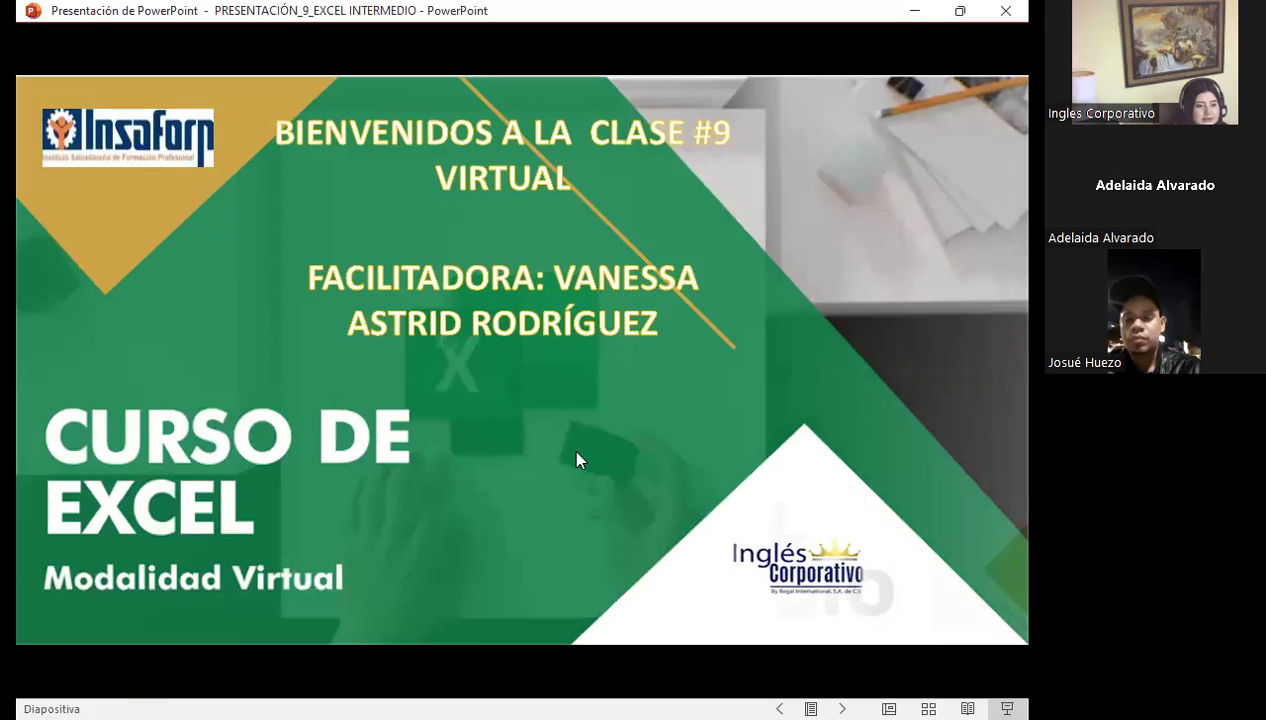
pyautogui.click(576, 458)
pyautogui.click(576, 458)
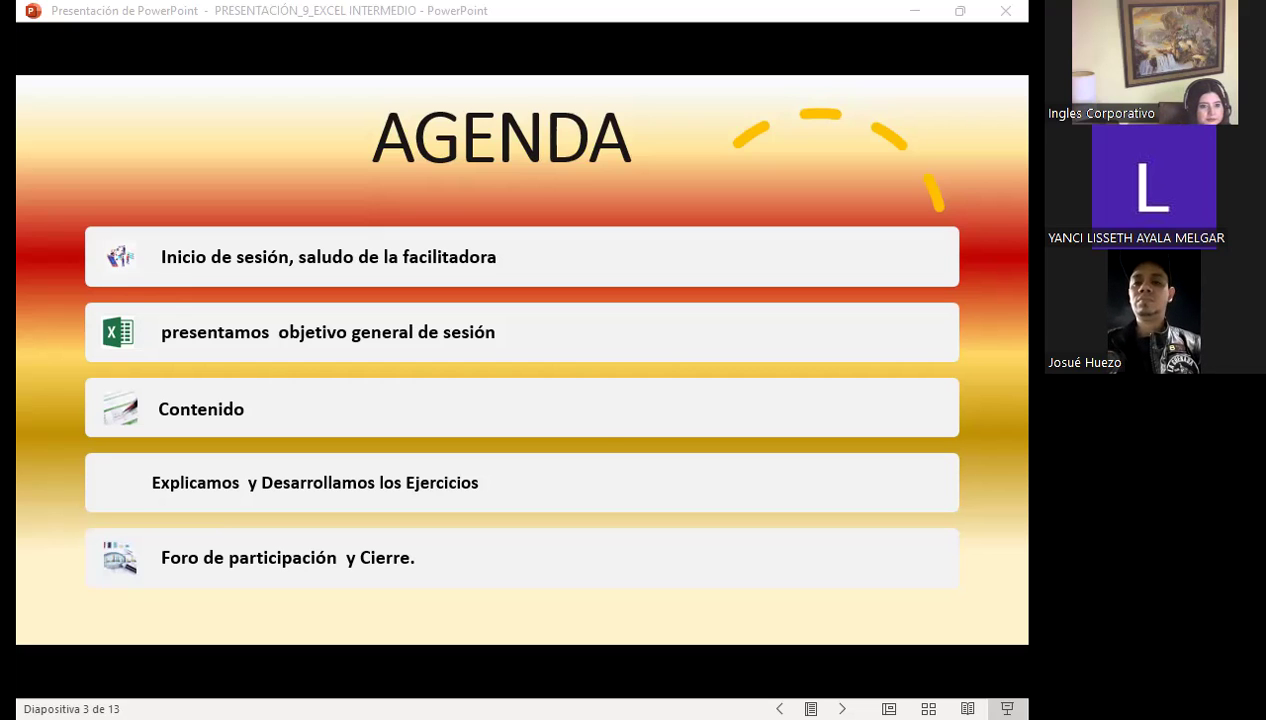
pyautogui.click(602, 428)
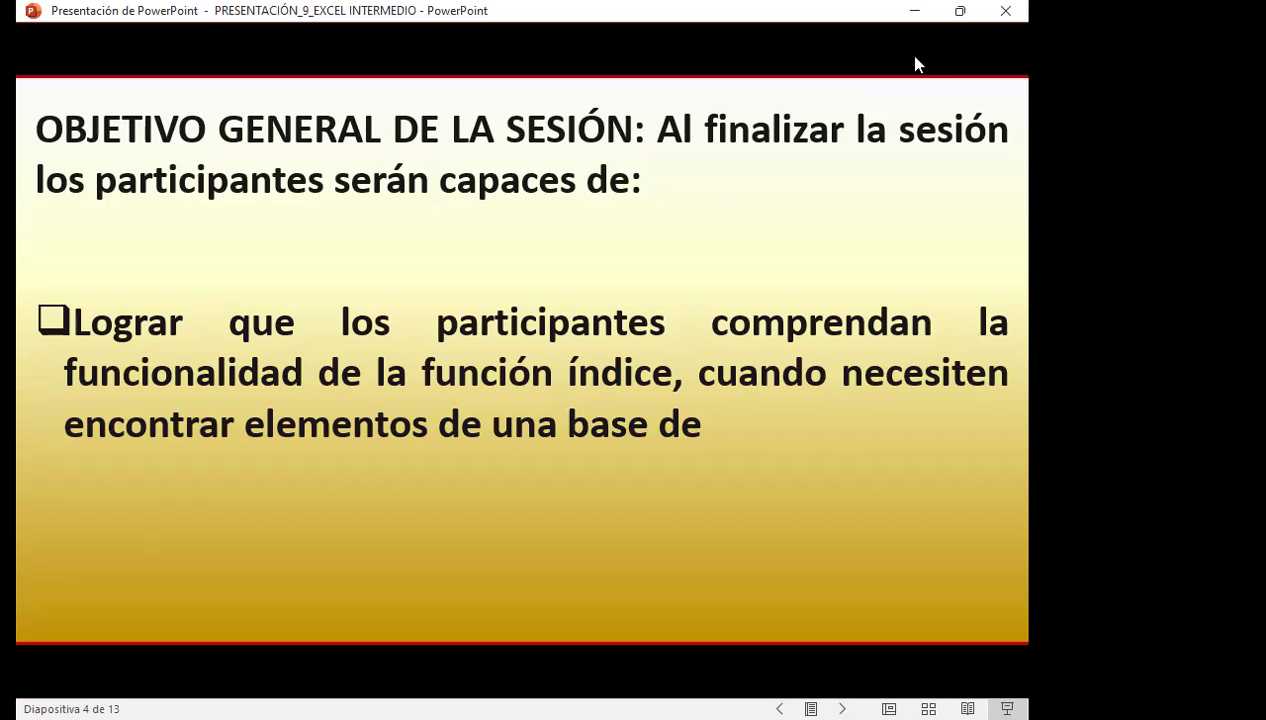
# Advance to slide 5, INDICE, introducing its matriz and referencia forms
pyautogui.press('Right')
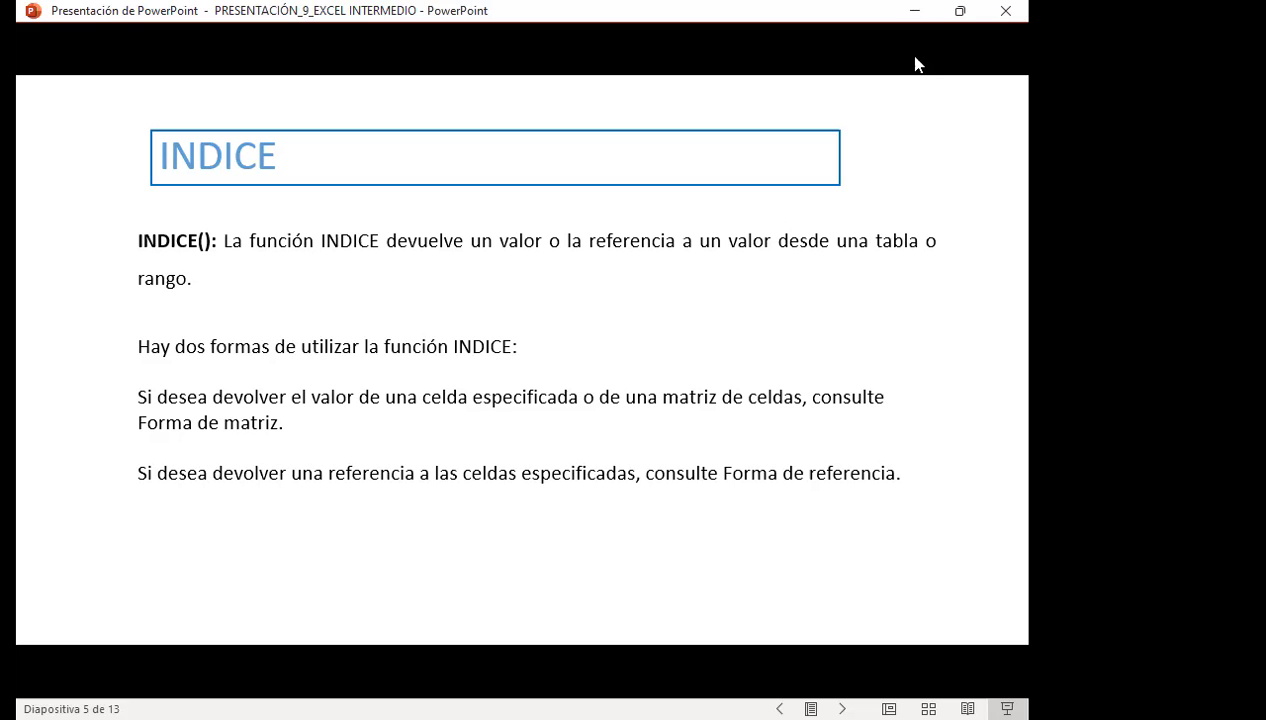
# Advance to slide 6, Índice de Referencia, with the INDEX(ref, núm_fila, [núm_columna], [núm_área]) syntax
pyautogui.press('Right')
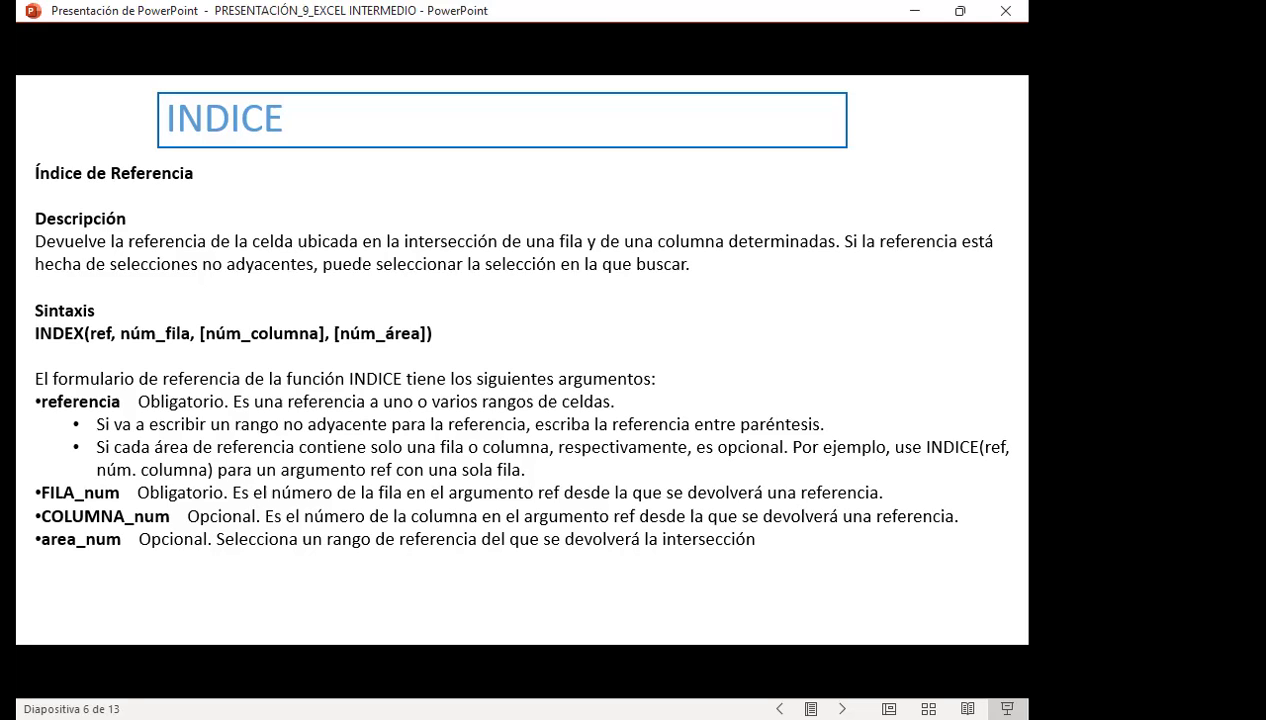
# Advance to slide 7, Forma de matriz, showing the INDICE(matriz; núm_fila; [núm_columna]) syntax
pyautogui.press('Right')
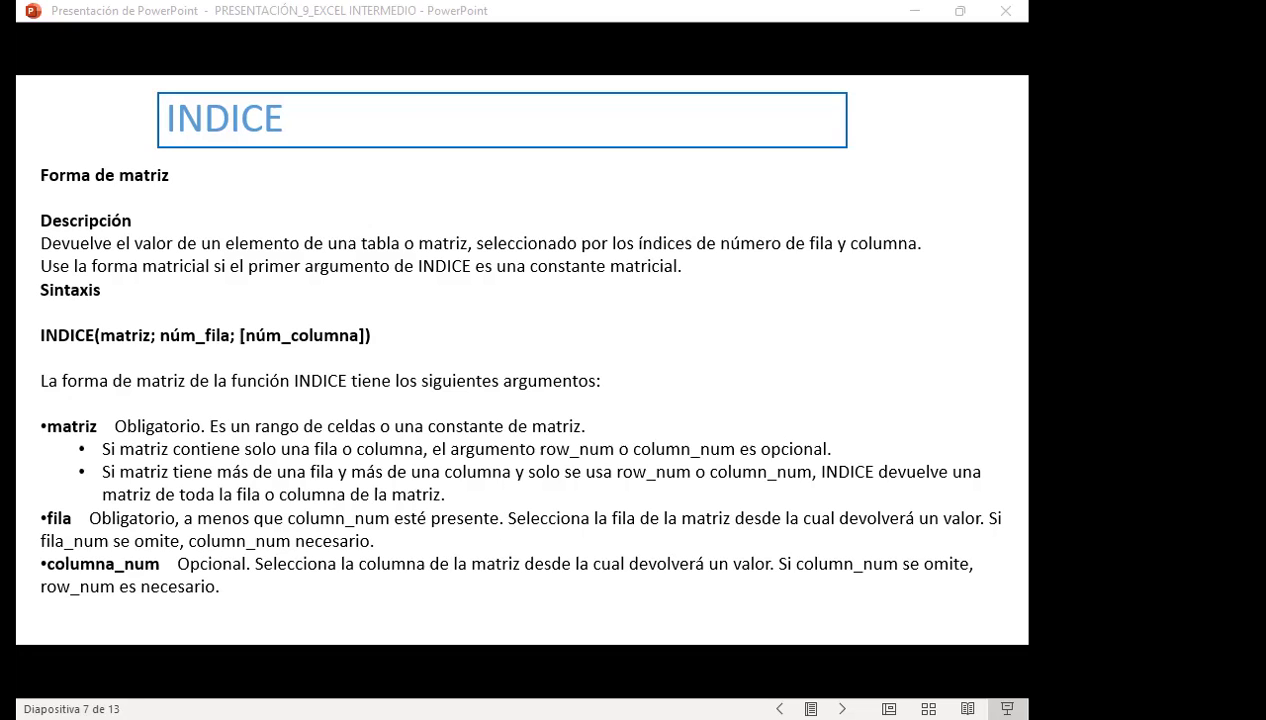
# Advance to slide 8, 'REALIZAR EJERCICIOS SEMANA 2 CLASE 9'
pyautogui.press('Right')
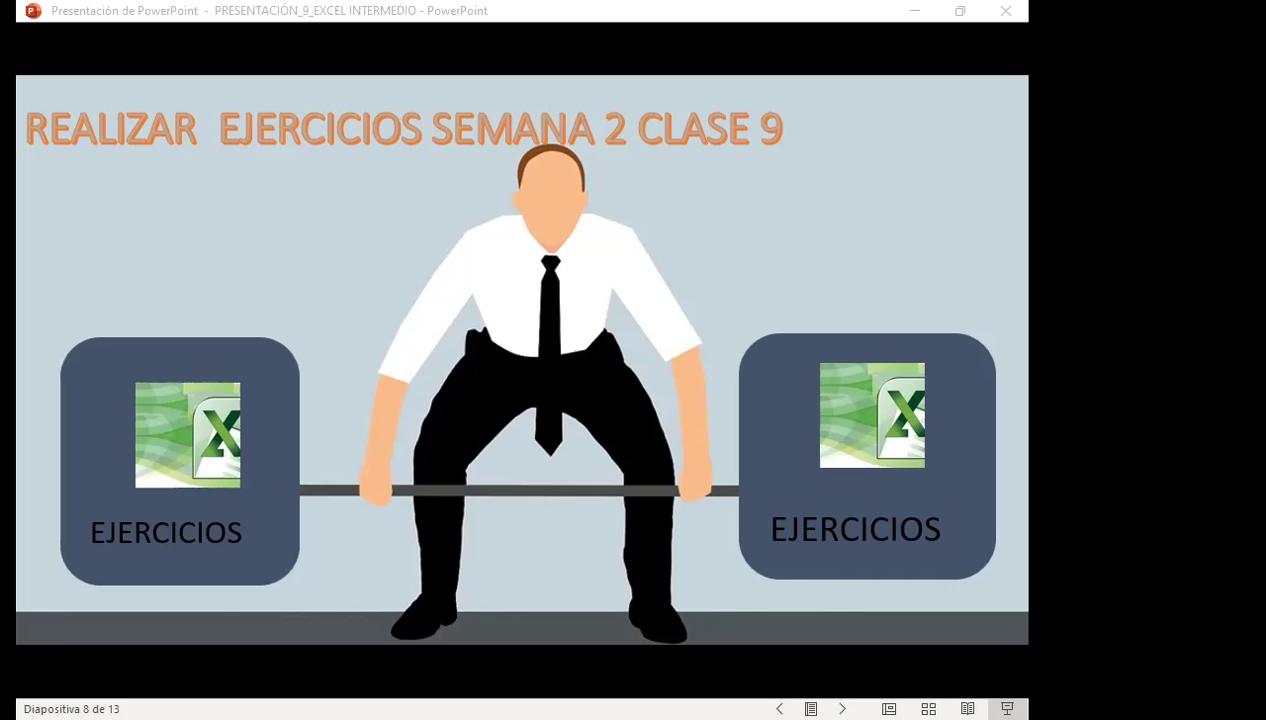
# Switch to the Excel workbook showing the 'Función INDICE 1 MATRIZ' exercise sheet
pyautogui.hotkey('alt', 'Tab')
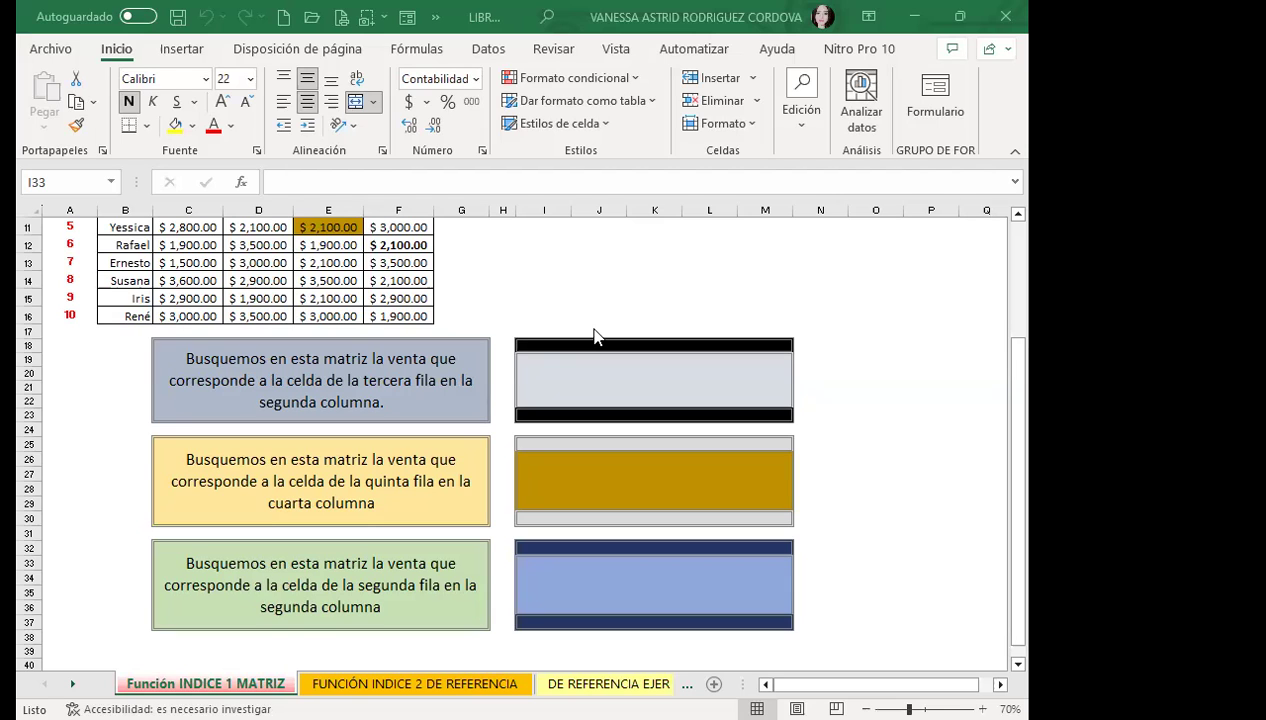
# Scroll to the top of 'Función INDICE 1 MATRIZ' to show the Enero–Abril sales table
pyautogui.scroll(2, 270, 350)
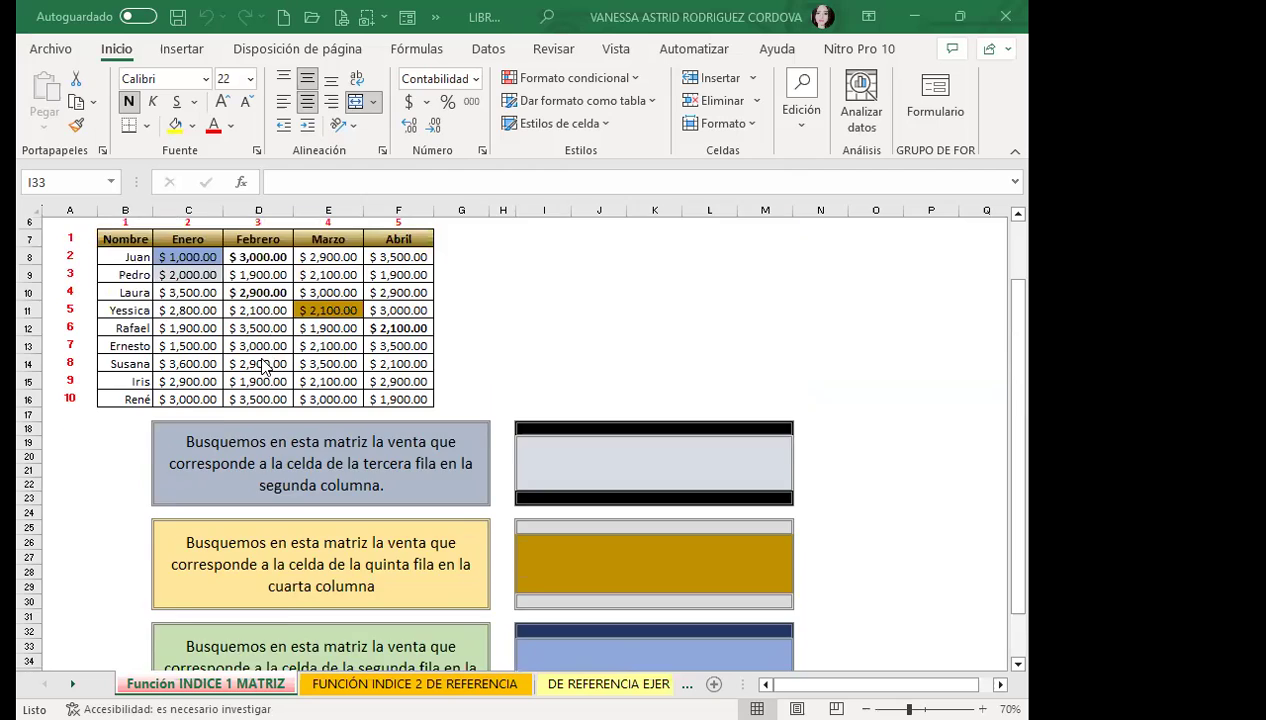
pyautogui.scroll(2, 350, 390)
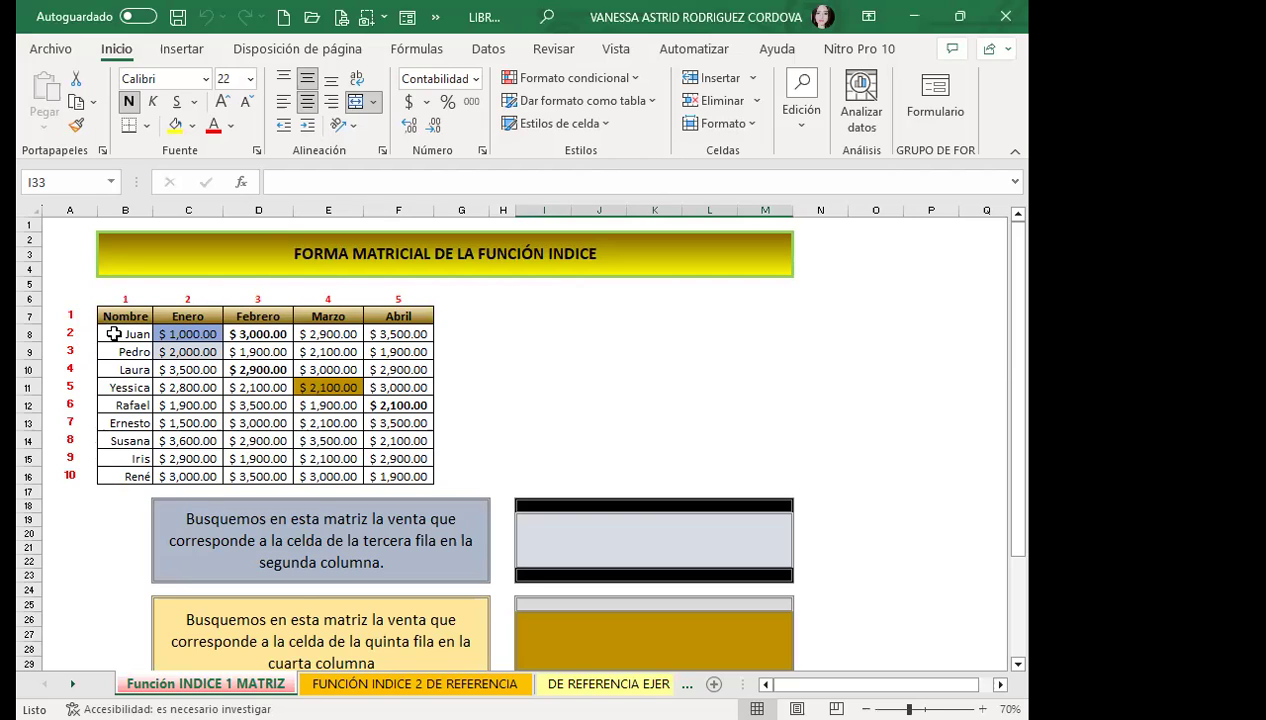
pyautogui.click(114, 334)
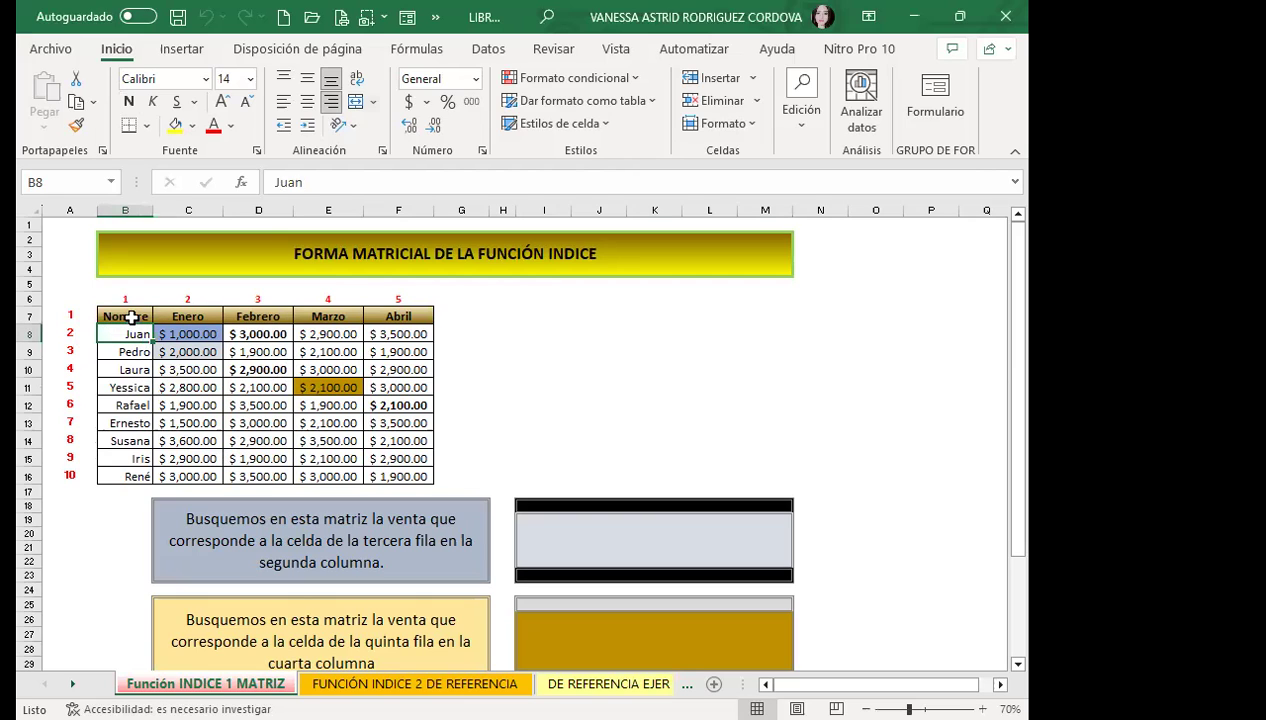
pyautogui.click(129, 317)
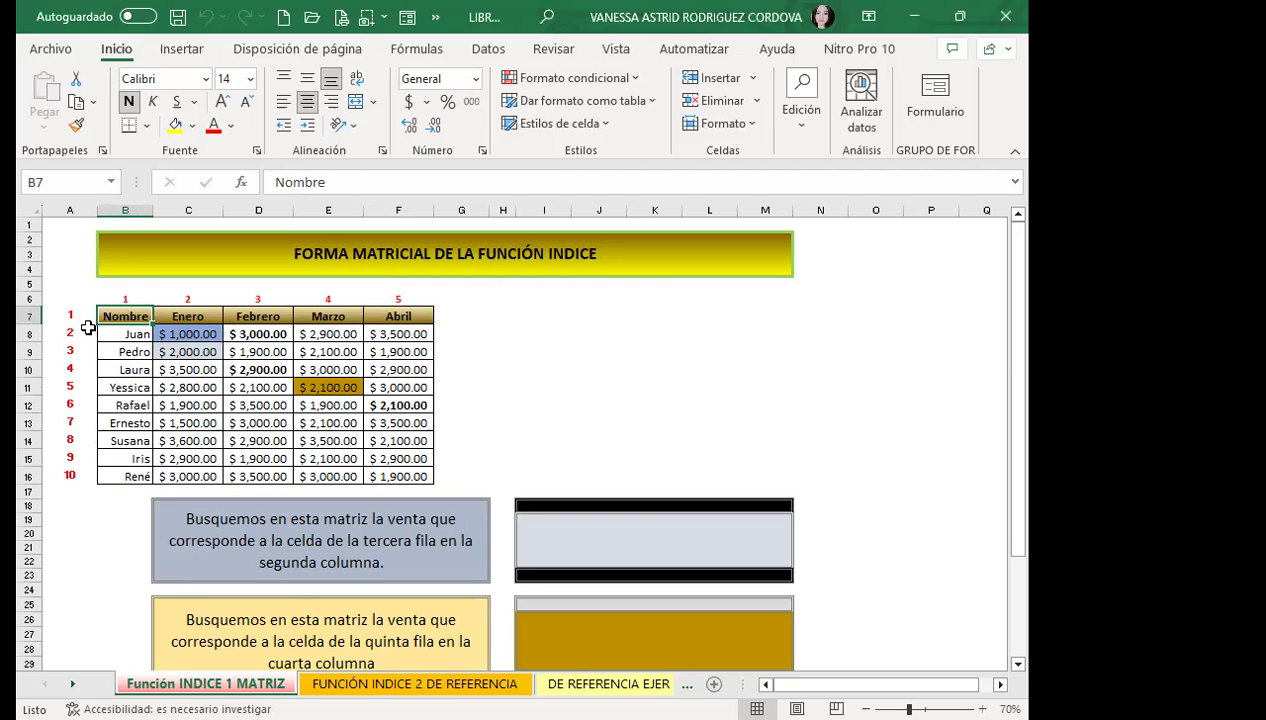
pyautogui.click(112, 476)
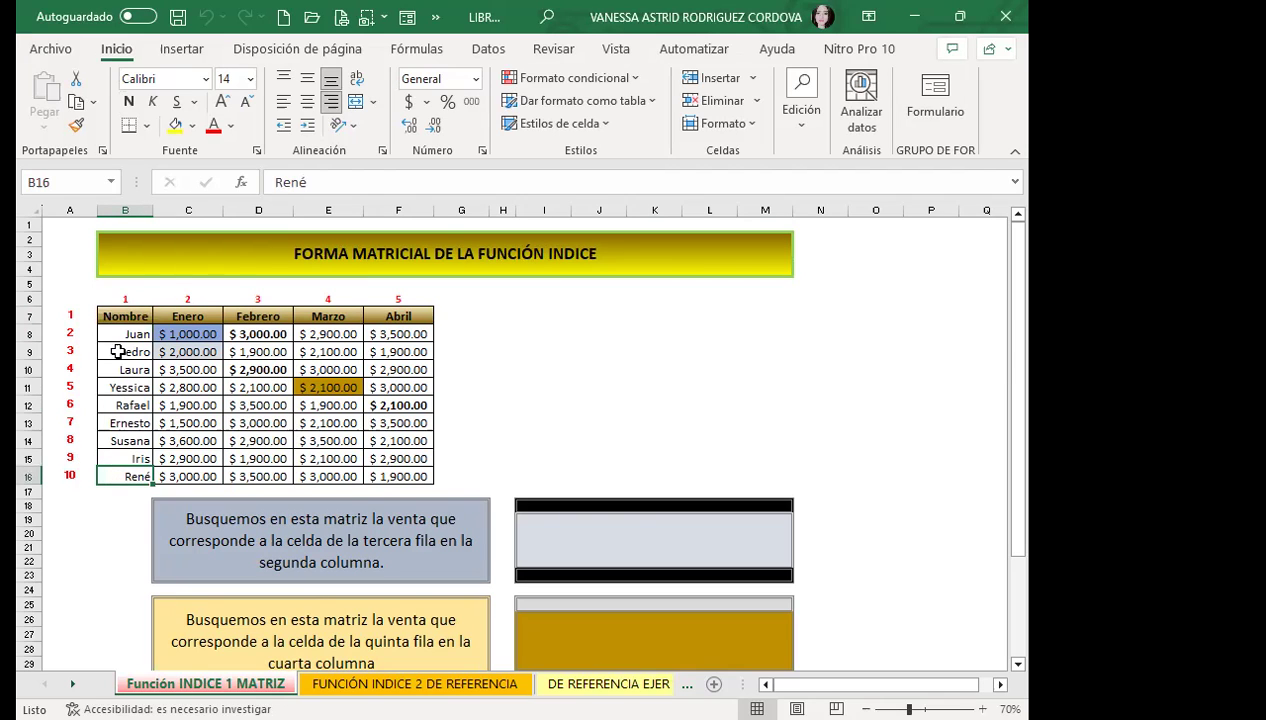
pyautogui.click(130, 297)
pyautogui.moveTo(159, 294); pyautogui.dragTo(400, 297)
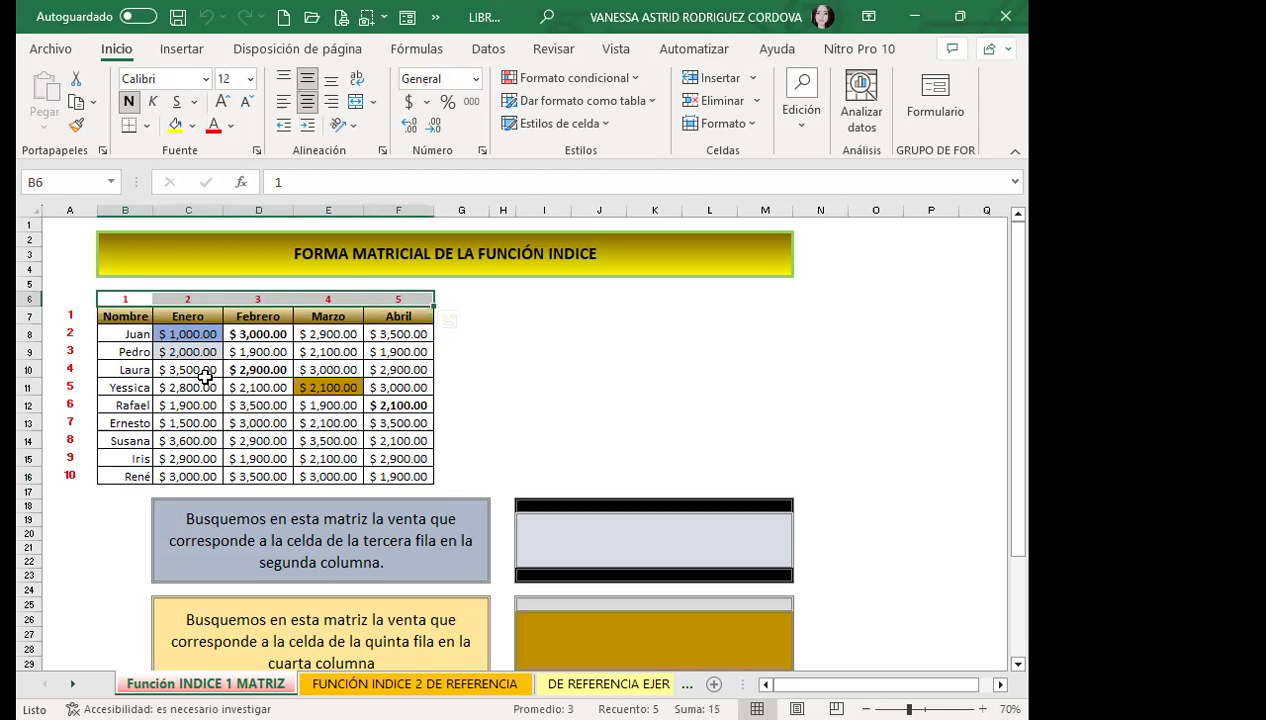
pyautogui.click(126, 297)
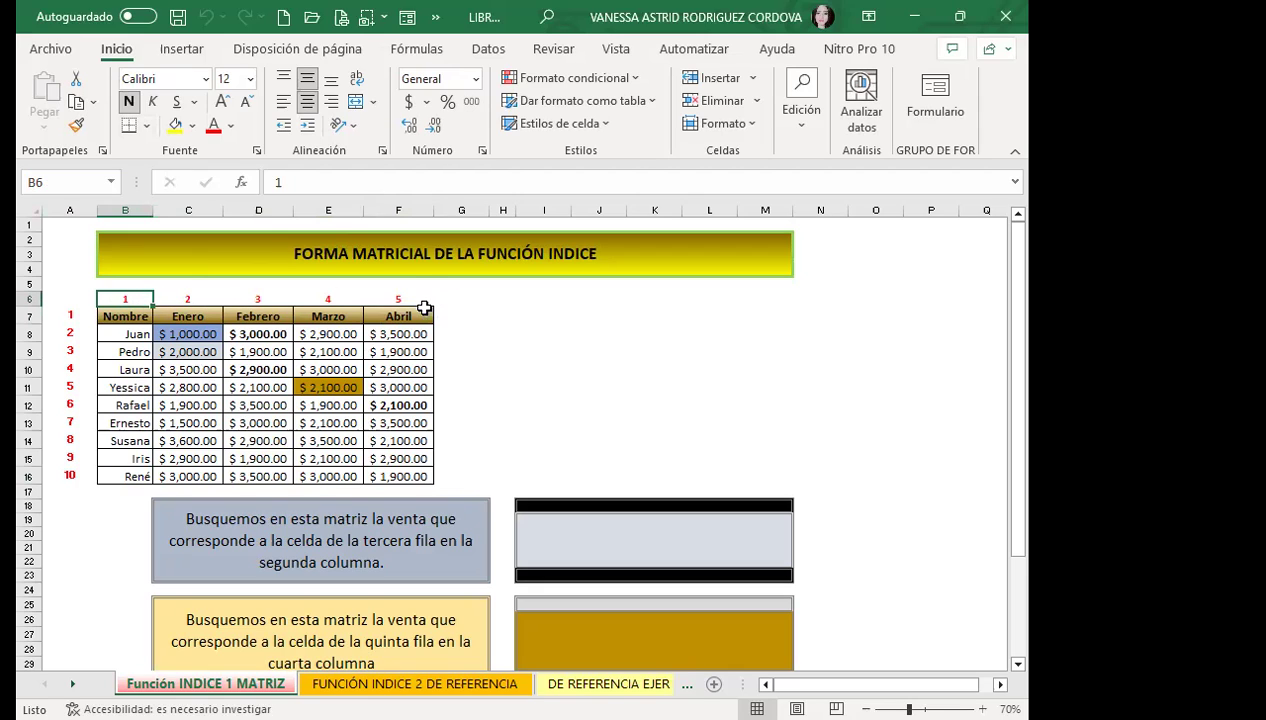
pyautogui.click(389, 331)
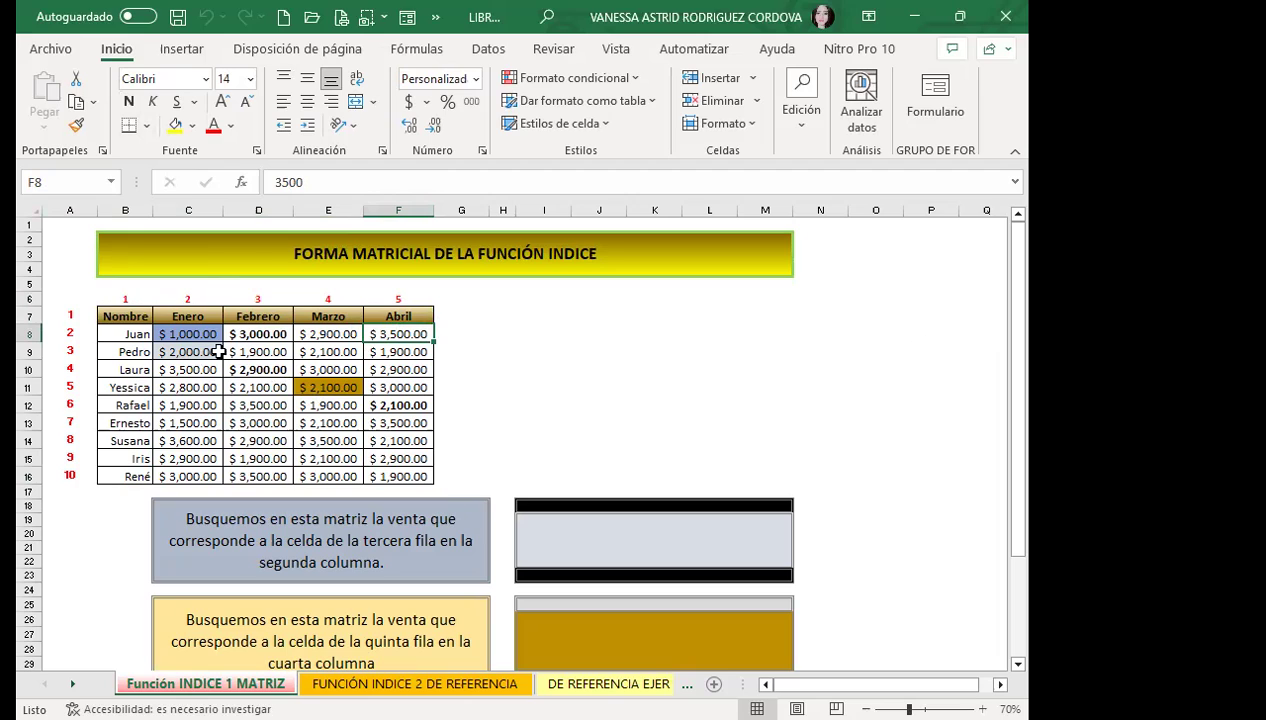
pyautogui.click(112, 333)
pyautogui.click(115, 316)
pyautogui.click(188, 316)
pyautogui.click(340, 316)
pyautogui.click(398, 315)
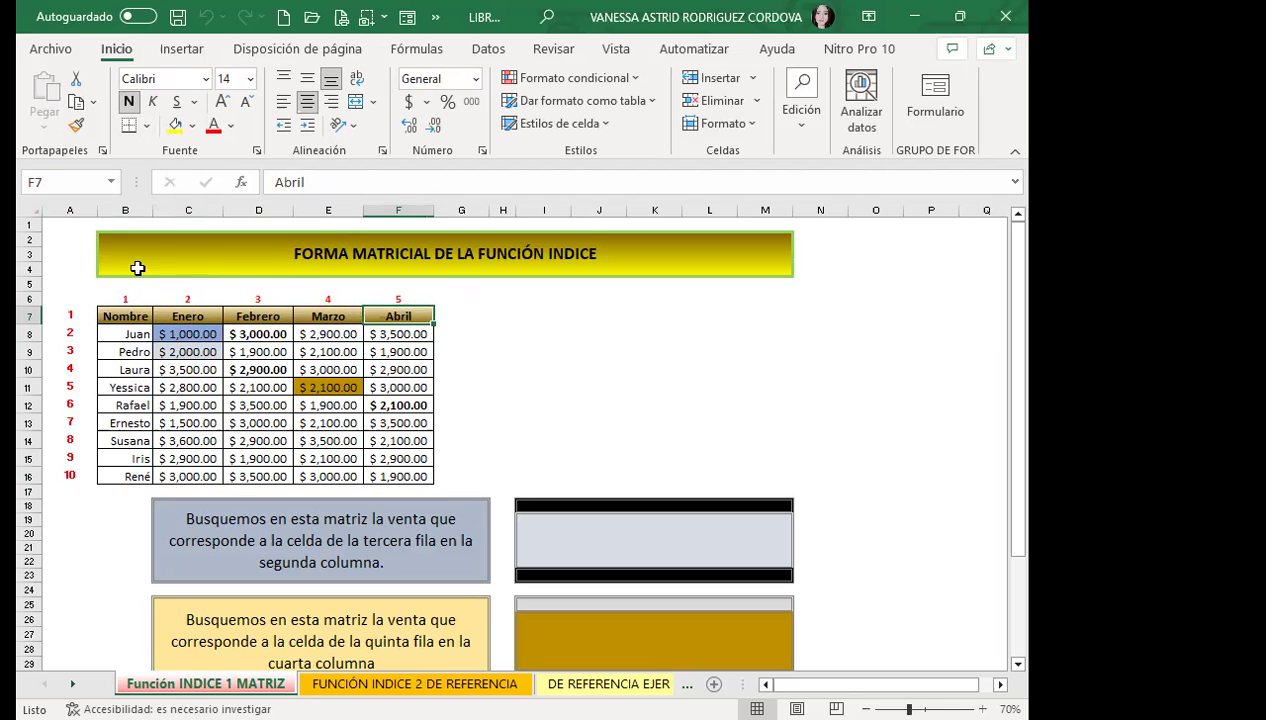
pyautogui.moveTo(125, 299); pyautogui.dragTo(200, 299)
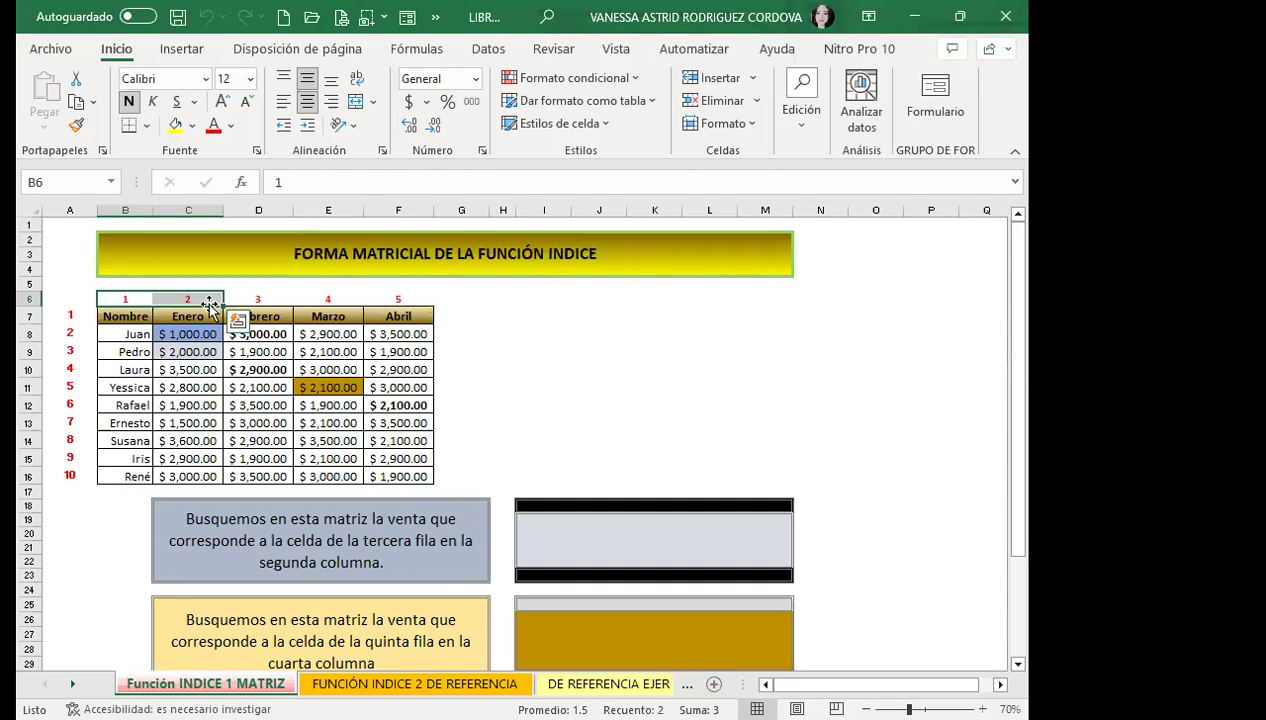
pyautogui.click(265, 347)
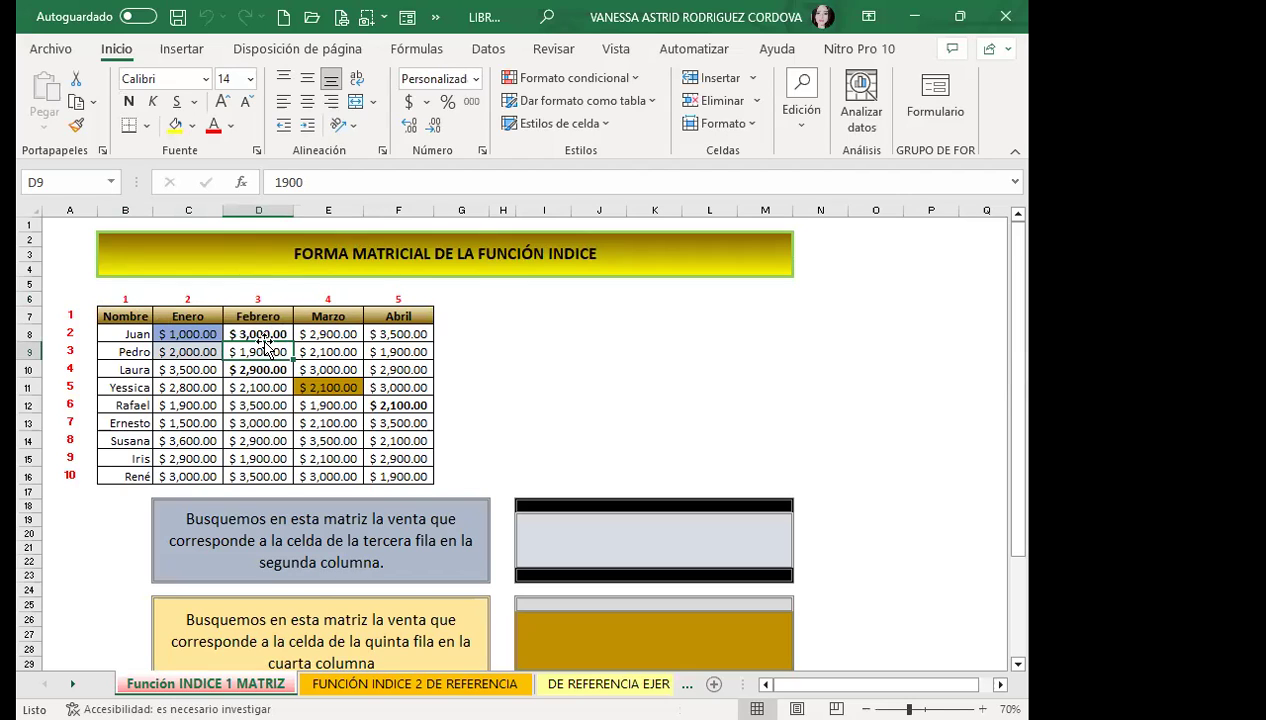
pyautogui.scroll(-1, 217, 510)
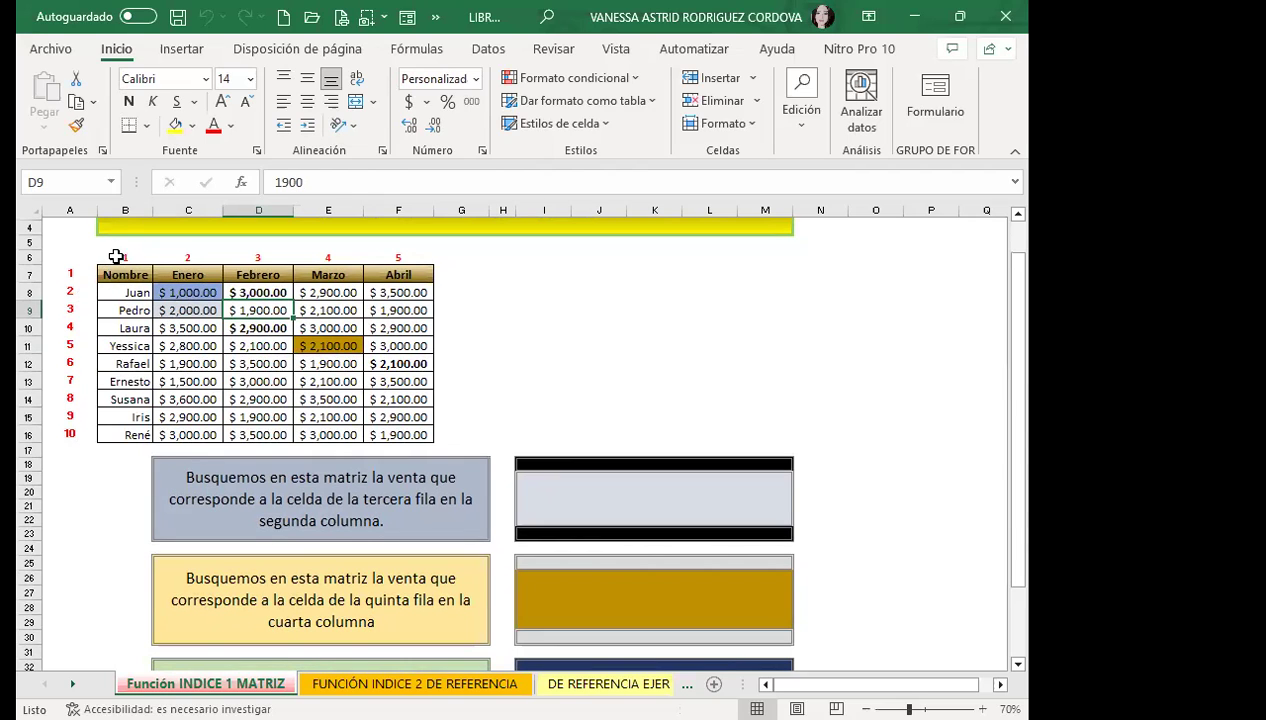
# Open an =INDICE( formula in answer cell I19 for the third-row, second-column question
pyautogui.click(408, 504)
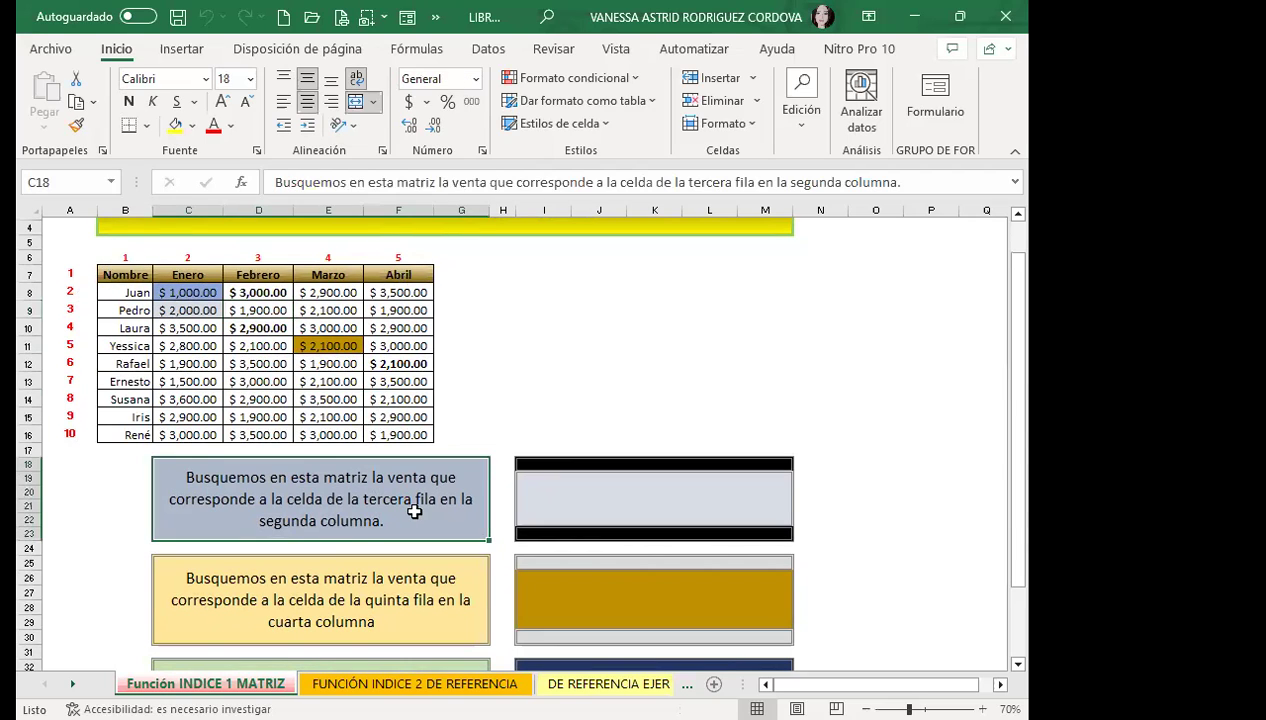
pyautogui.click(654, 498)
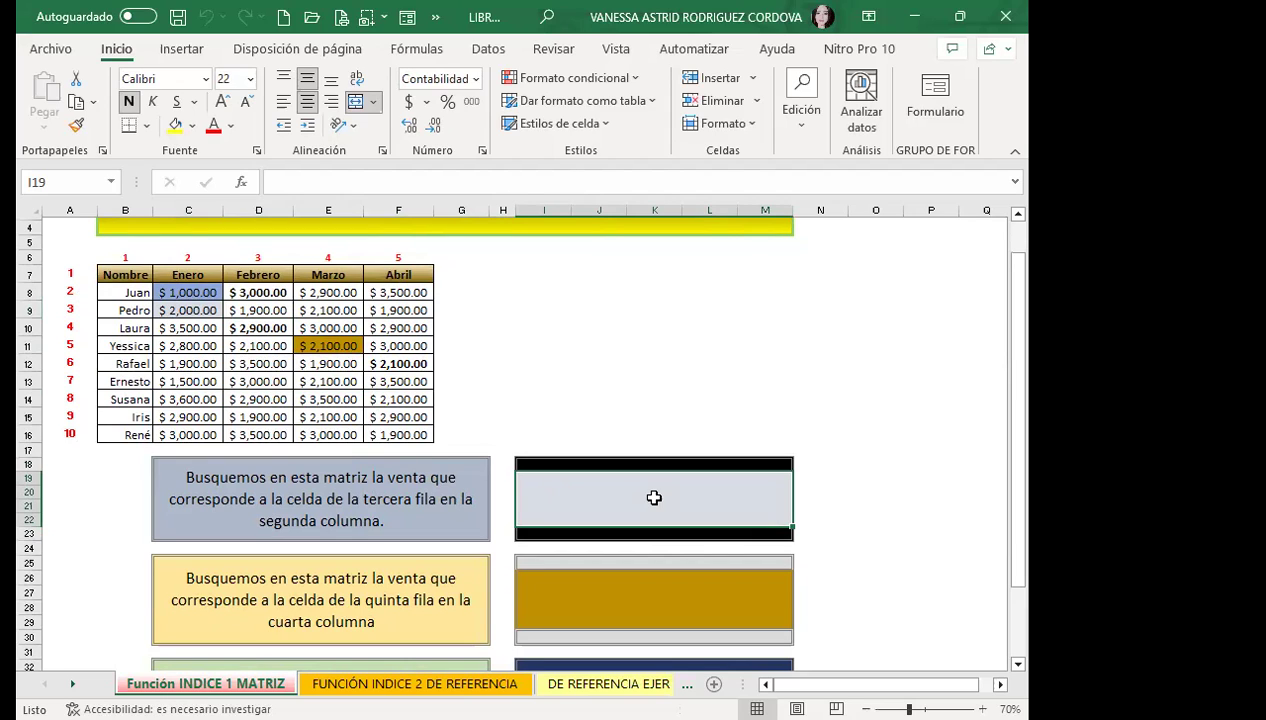
pyautogui.write('=')
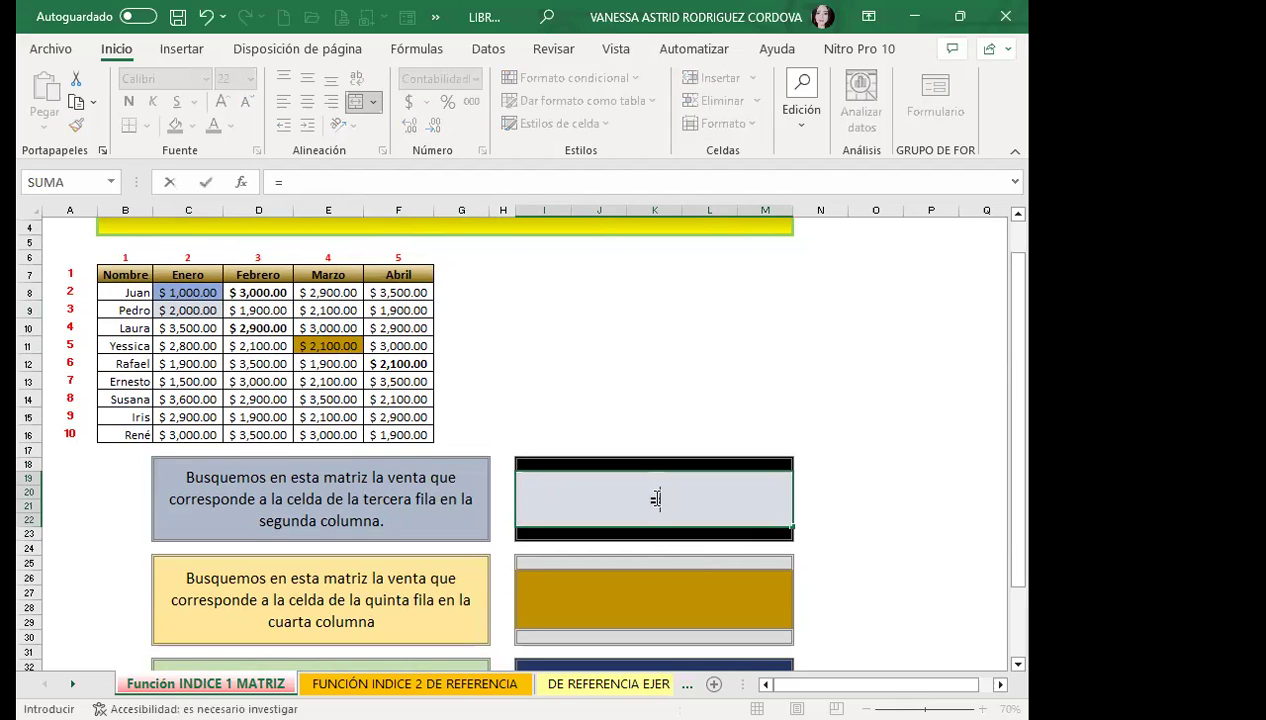
pyautogui.write('INC')
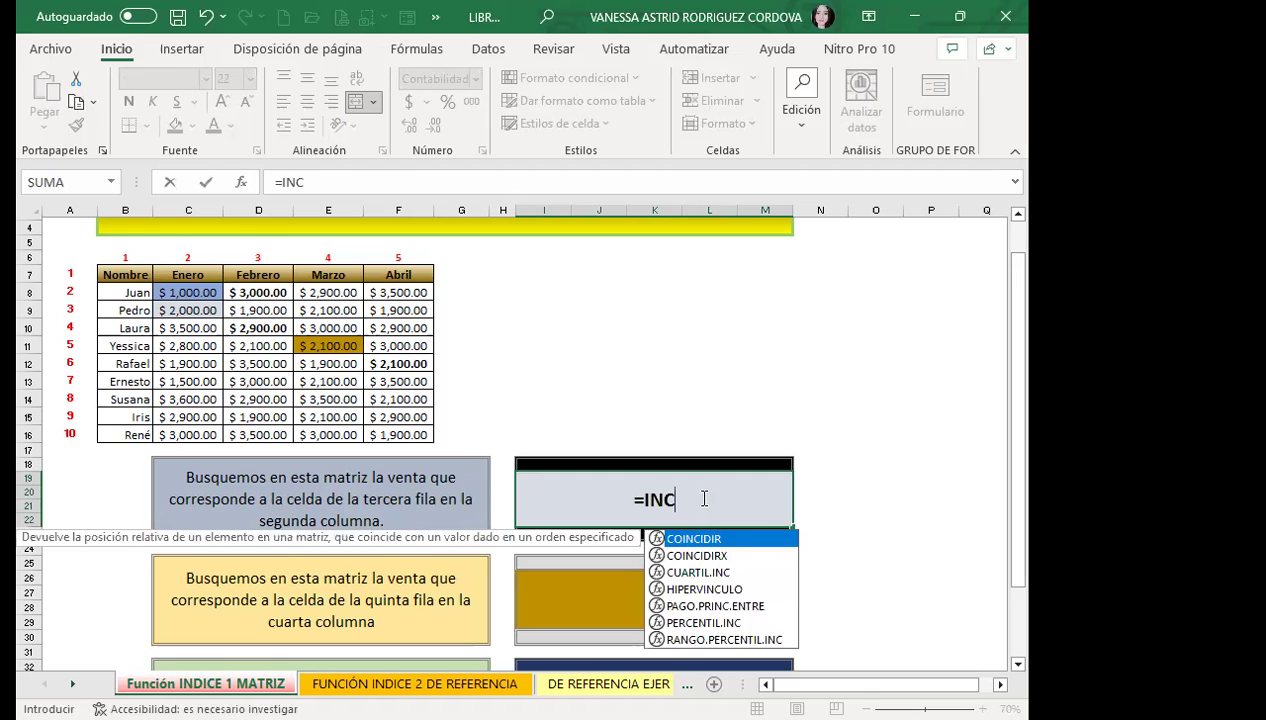
pyautogui.press('BackSpace')
pyautogui.write('D')
pyautogui.doubleClick(681, 541)
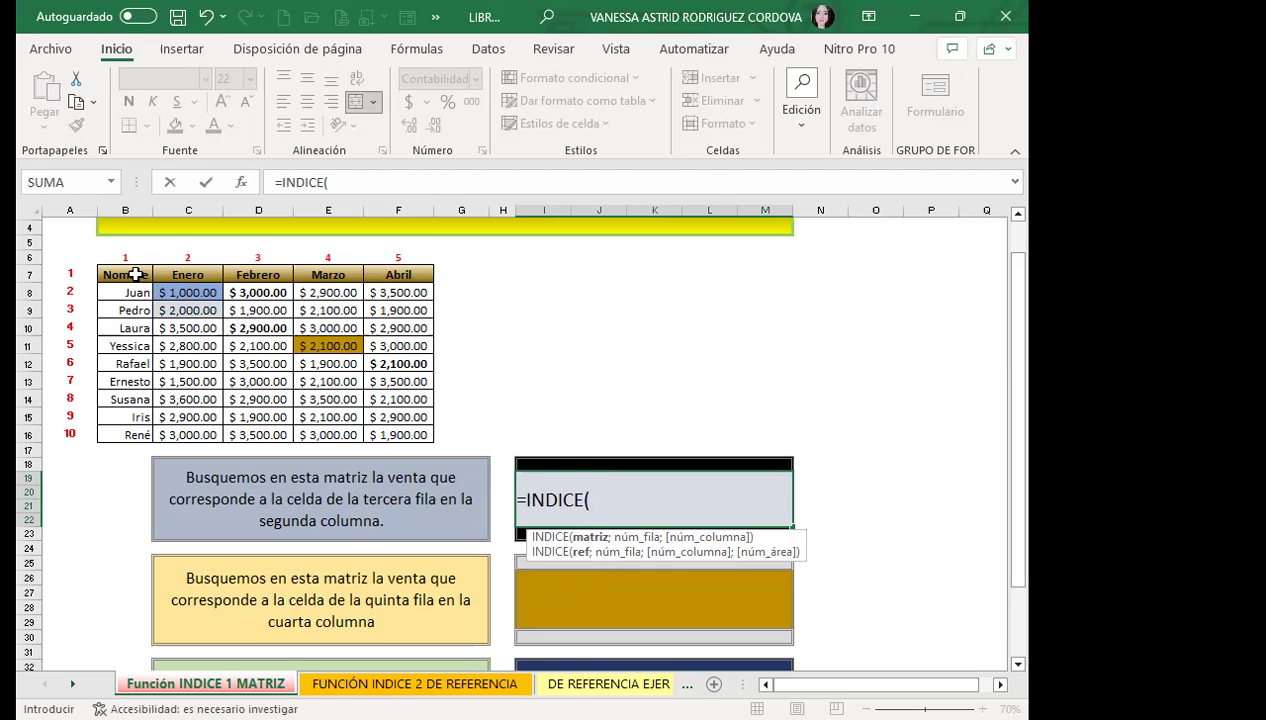
# Complete =INDICE(B7:F16;3;2) in I19 so it returns $2,000.00
pyautogui.click(125, 274)
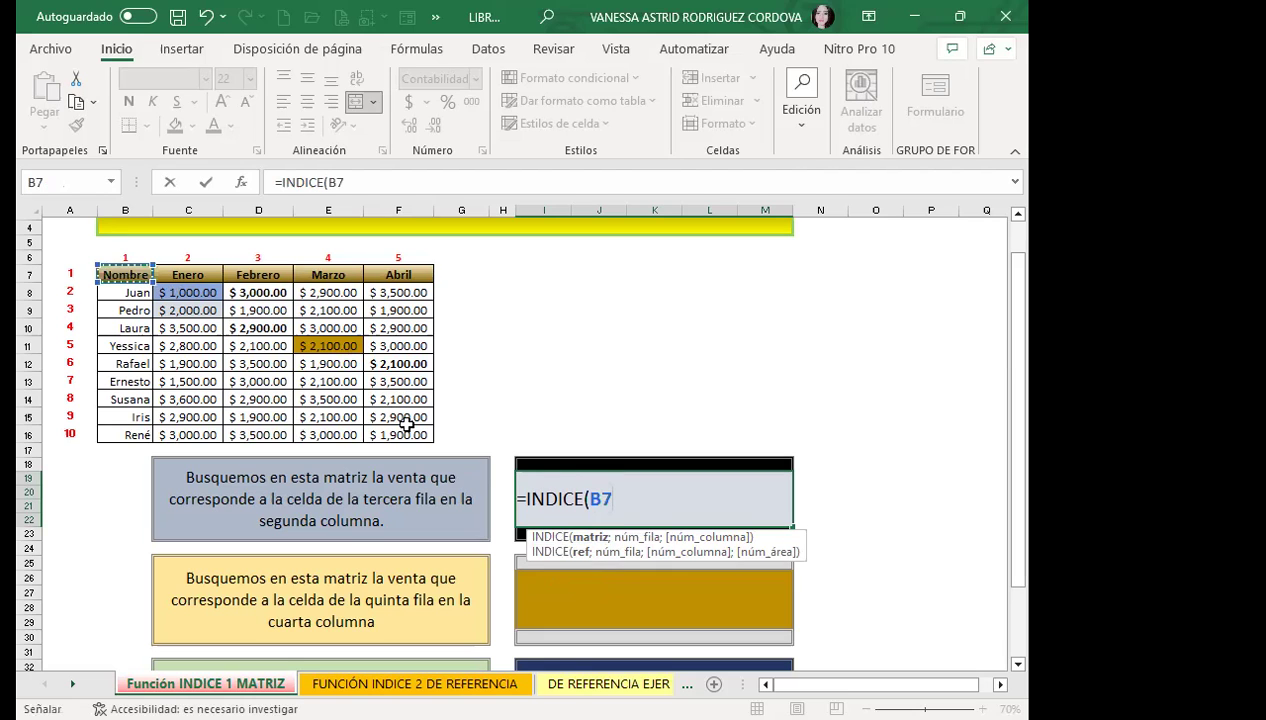
pyautogui.hotkey('ctrl', 'shift', 'Right')
pyautogui.hotkey('ctrl', 'shift', 'Down')
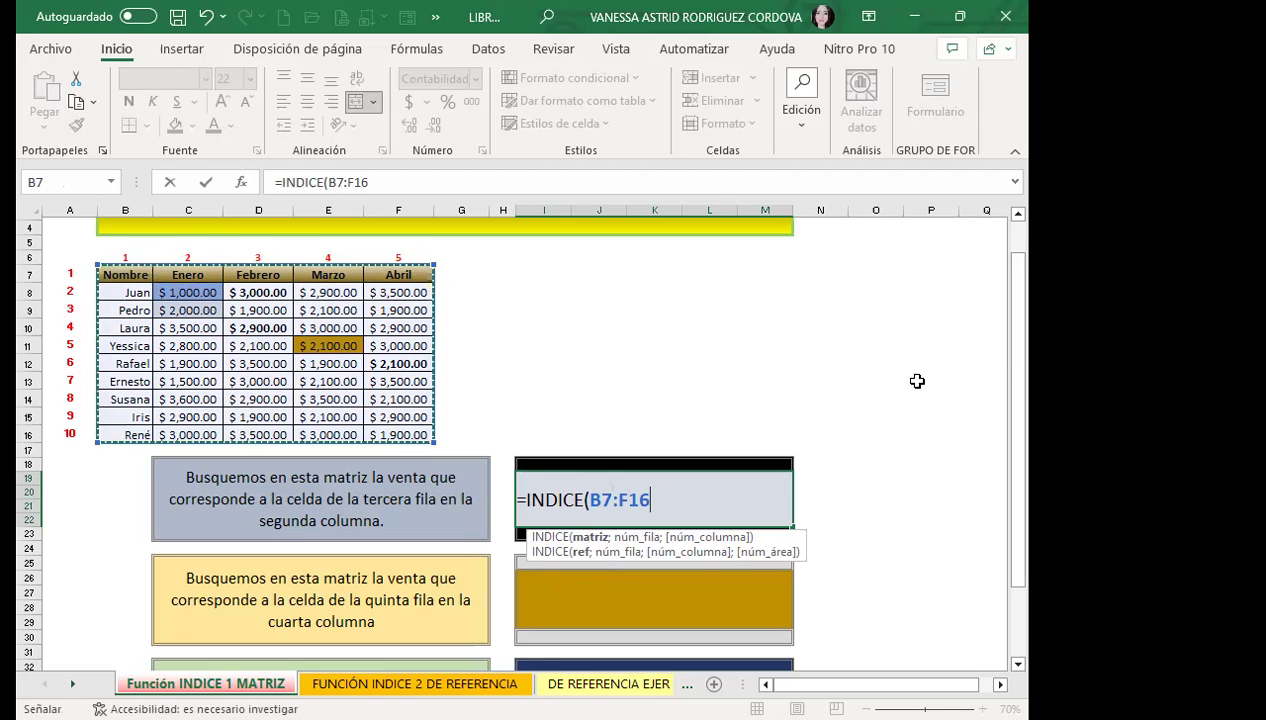
pyautogui.write(';')
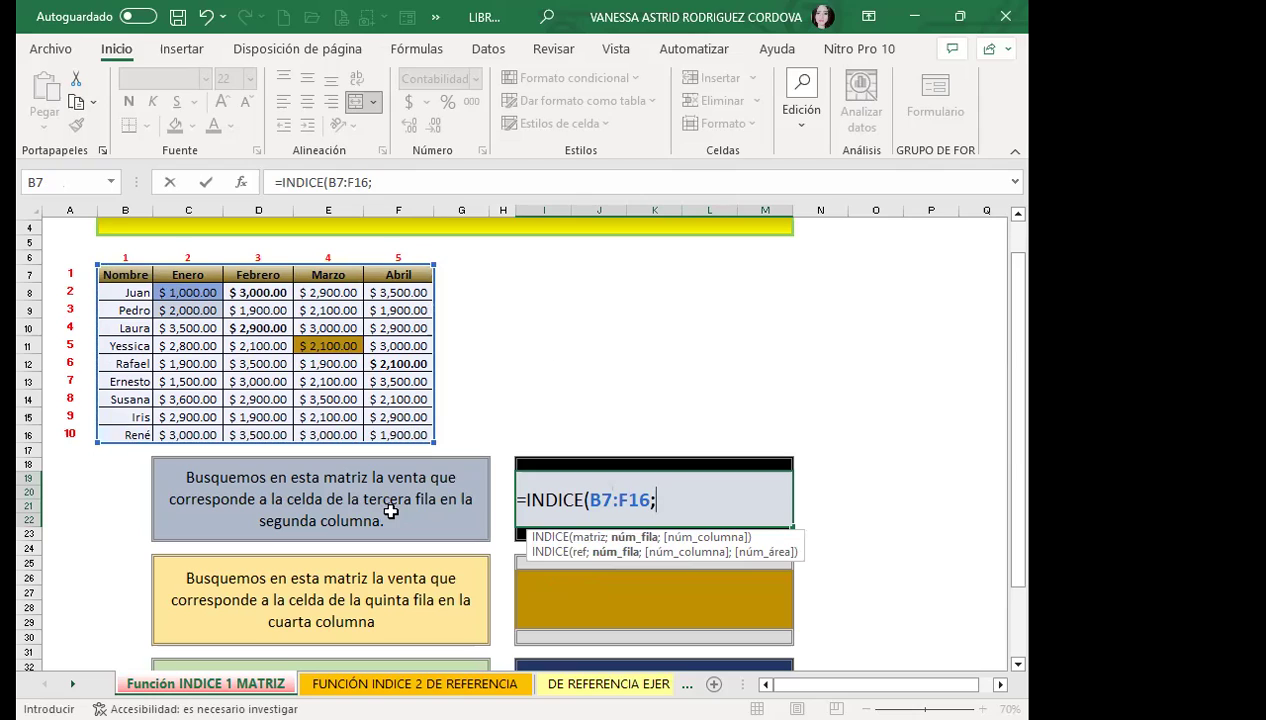
pyautogui.write('3;2')
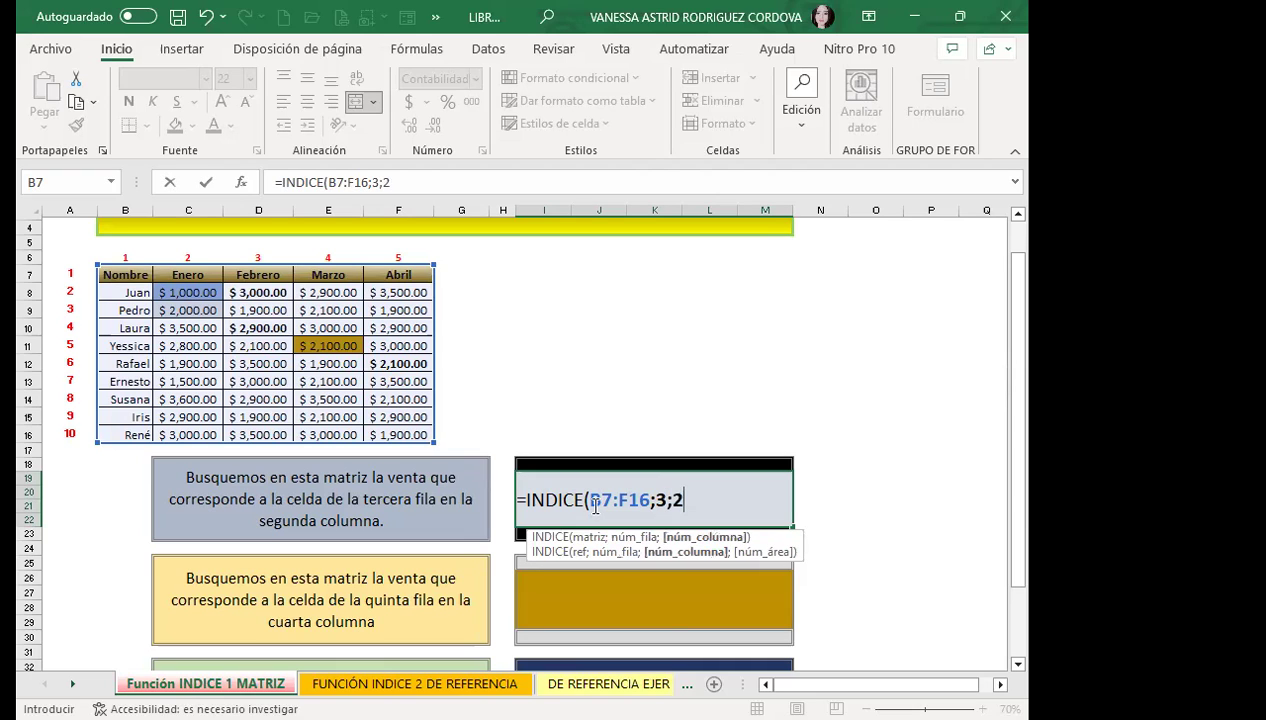
pyautogui.write(')')
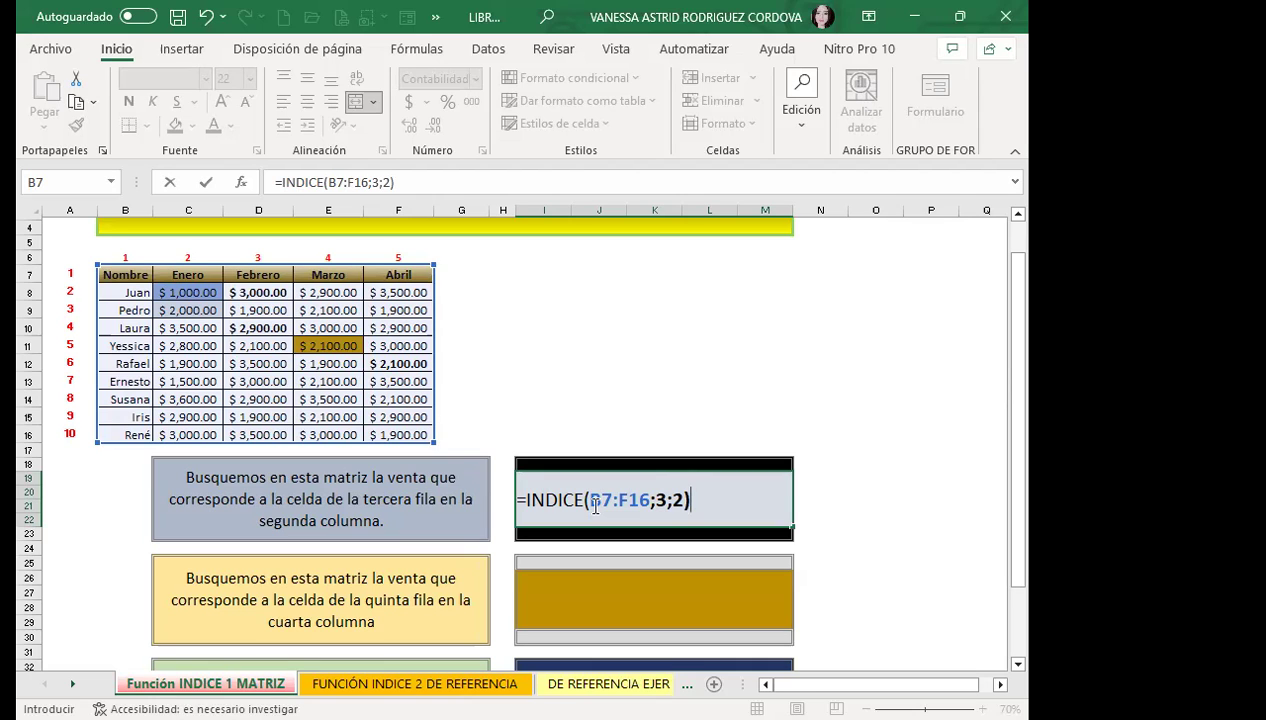
pyautogui.press('Return')
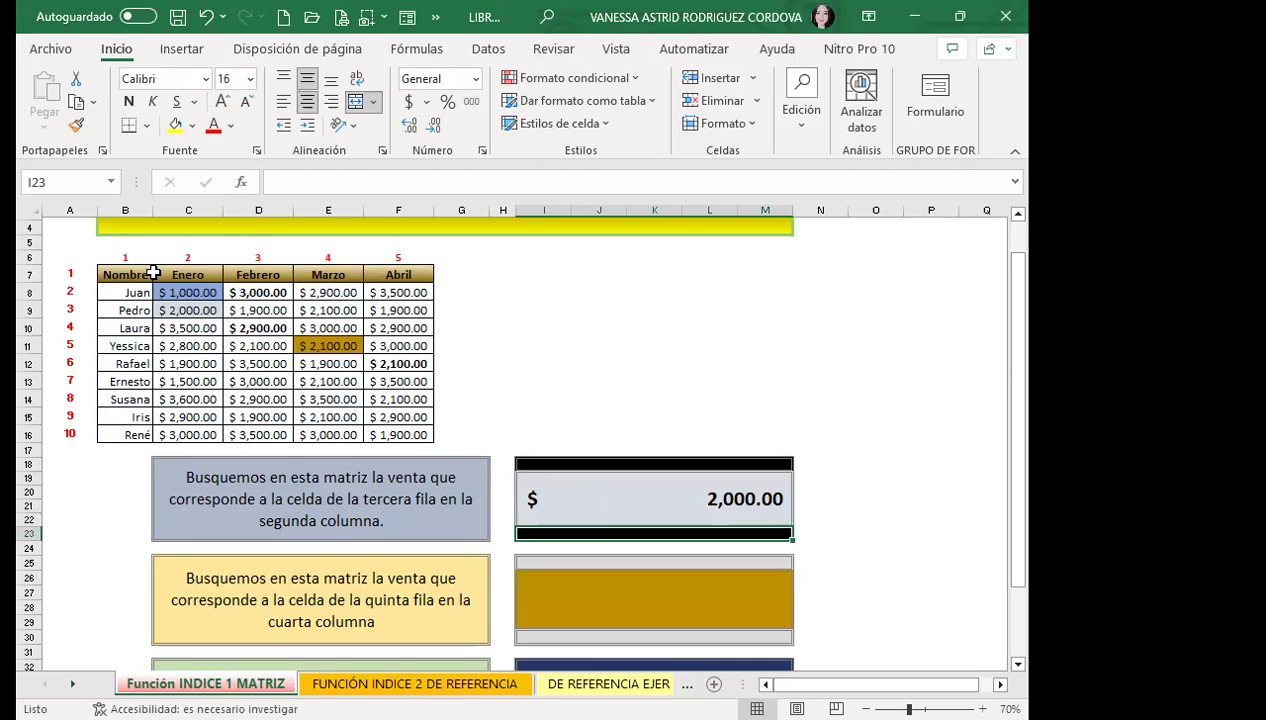
pyautogui.moveTo(22, 273); pyautogui.dragTo(22, 311)
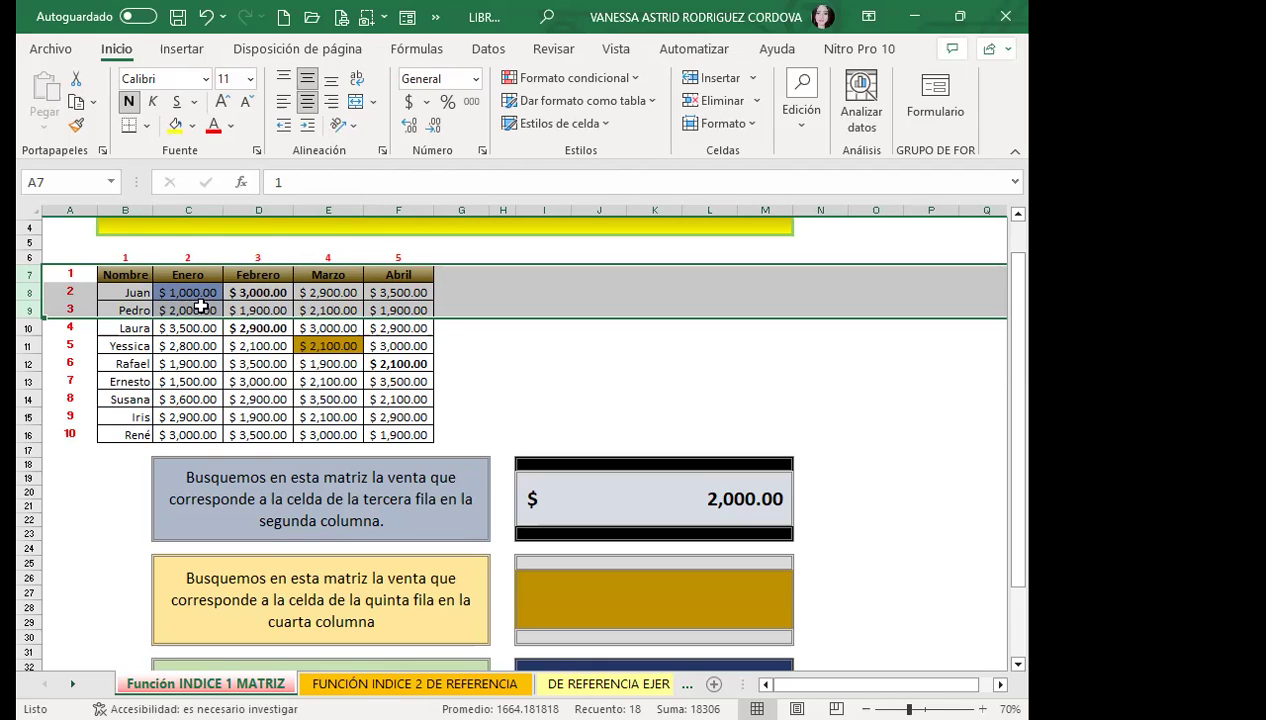
pyautogui.click(679, 499)
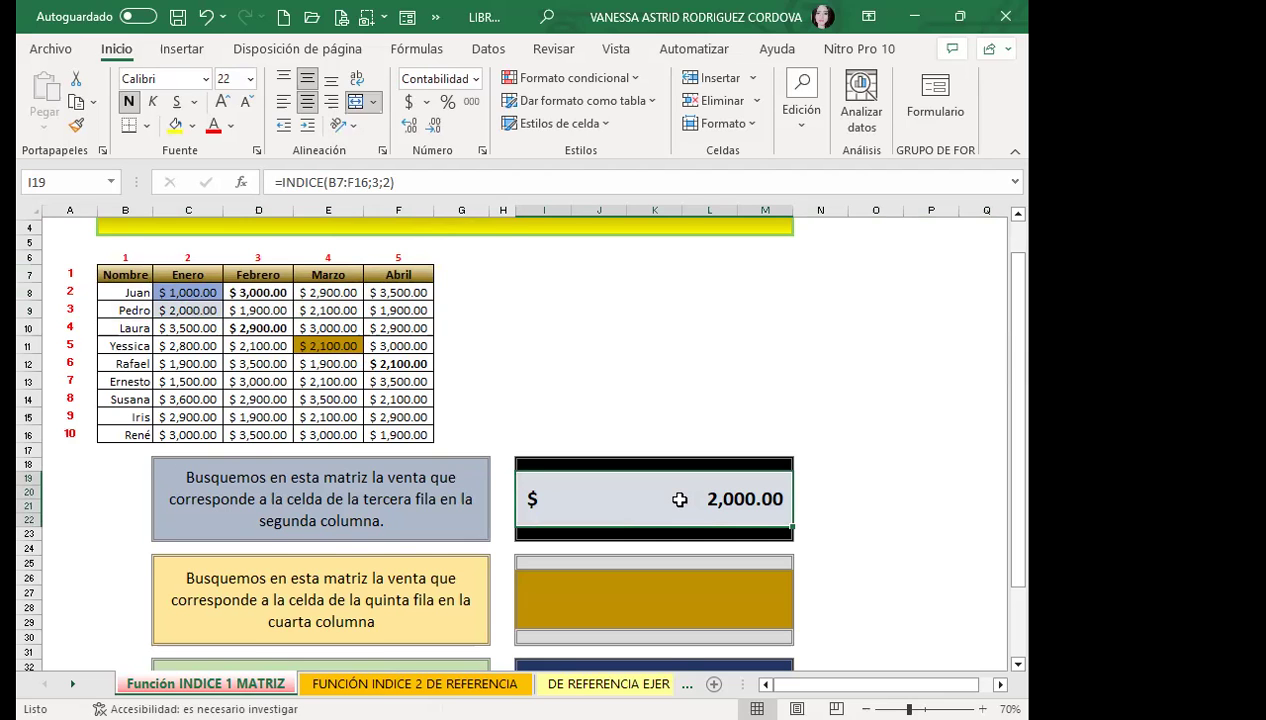
pyautogui.scroll(-1, 679, 499)
pyautogui.click(674, 567)
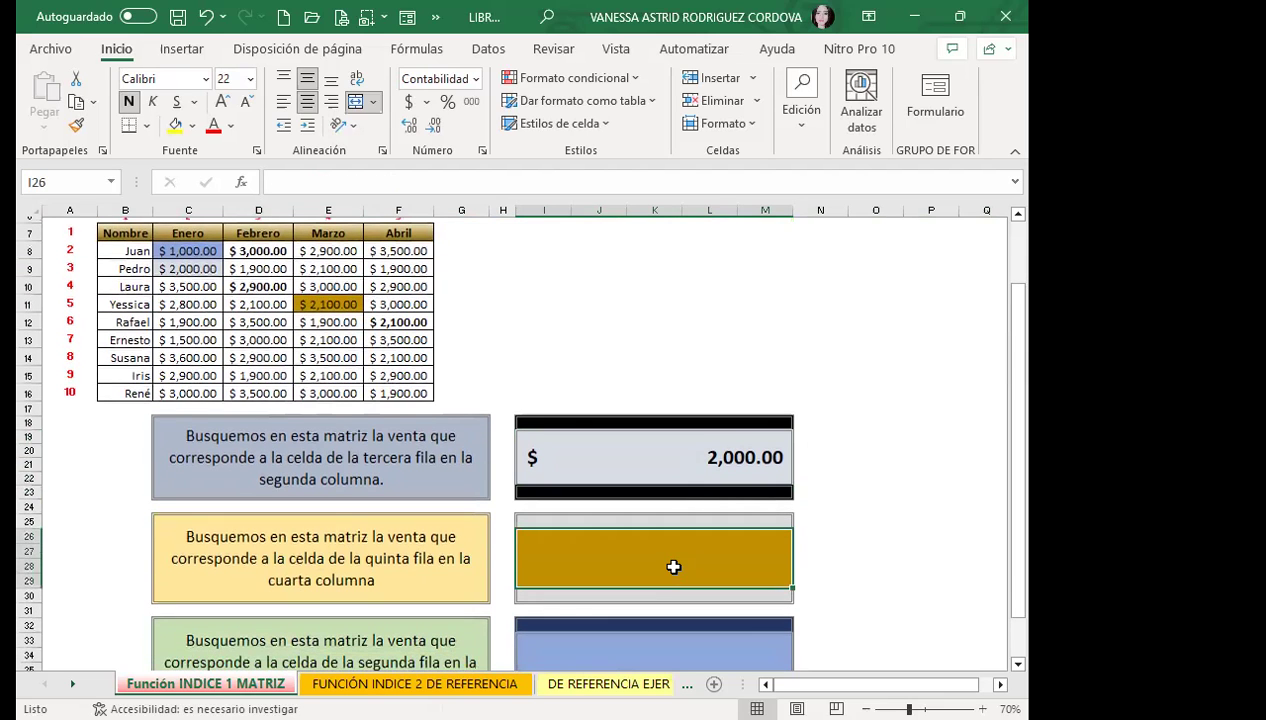
# Enter =INDICE(B7:F16;5;4) in the gold cell I26, returning $2,100.00
pyautogui.write('=')
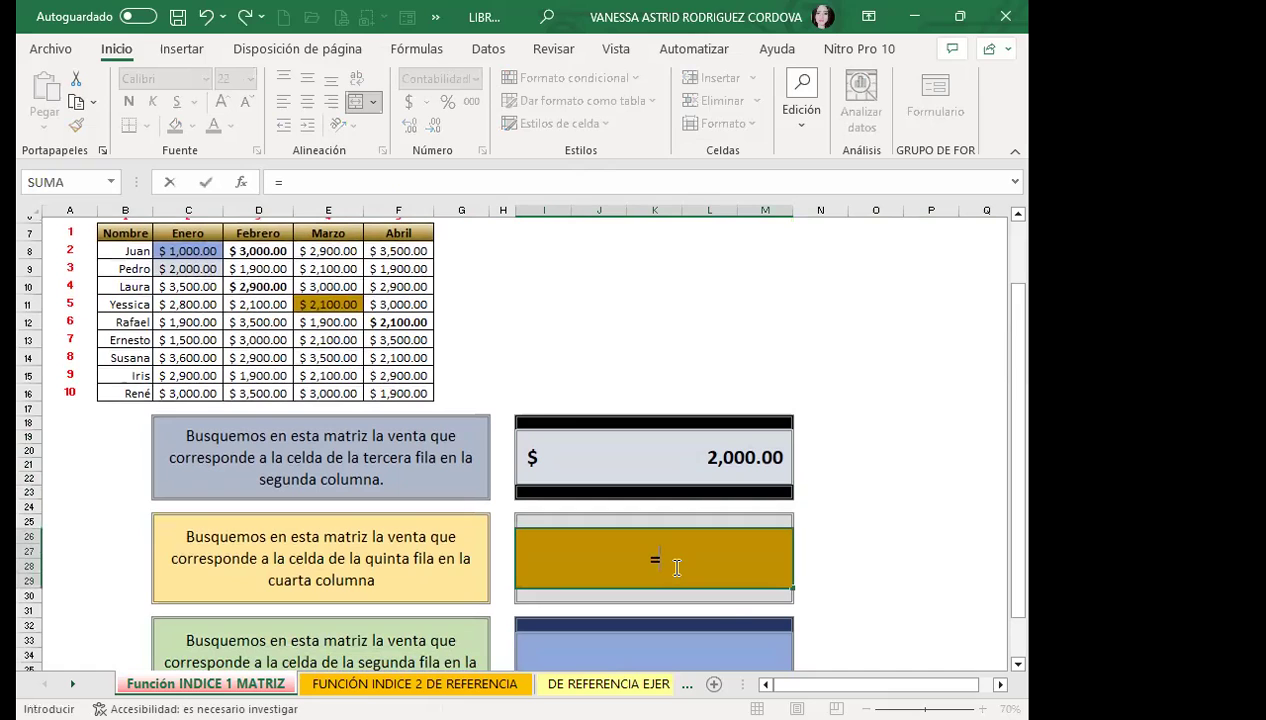
pyautogui.write('IND')
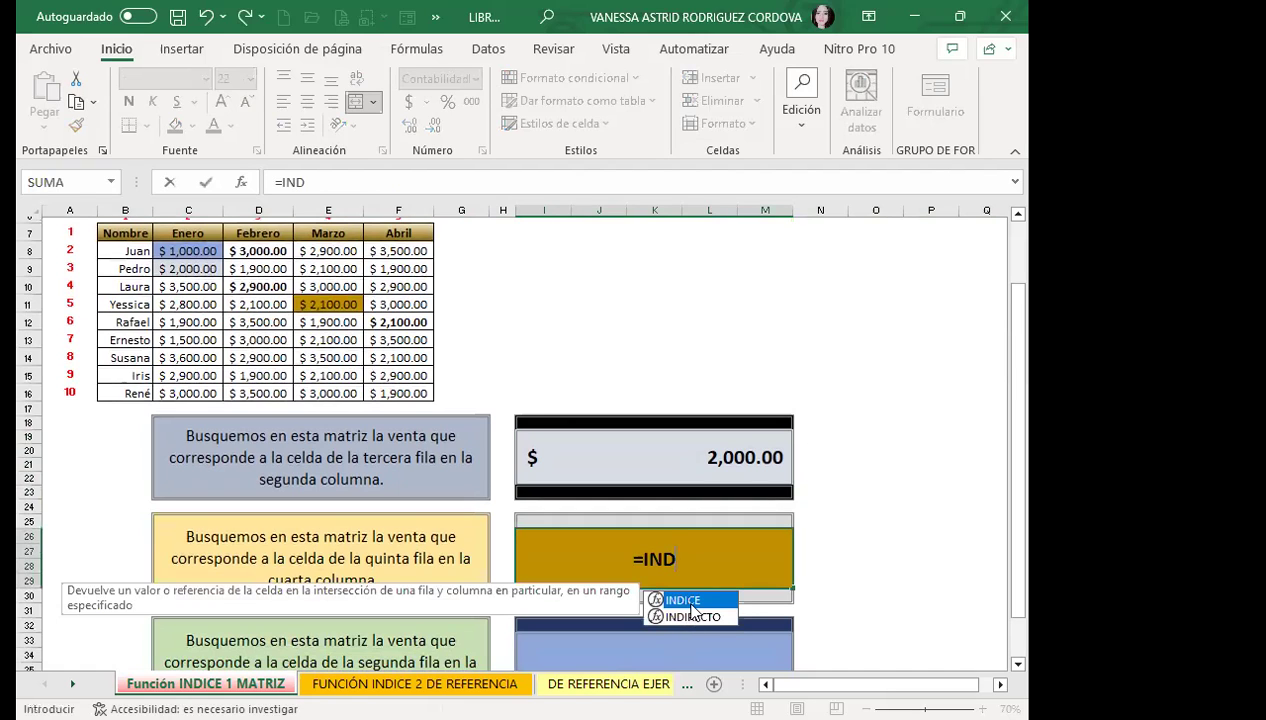
pyautogui.doubleClick(688, 601)
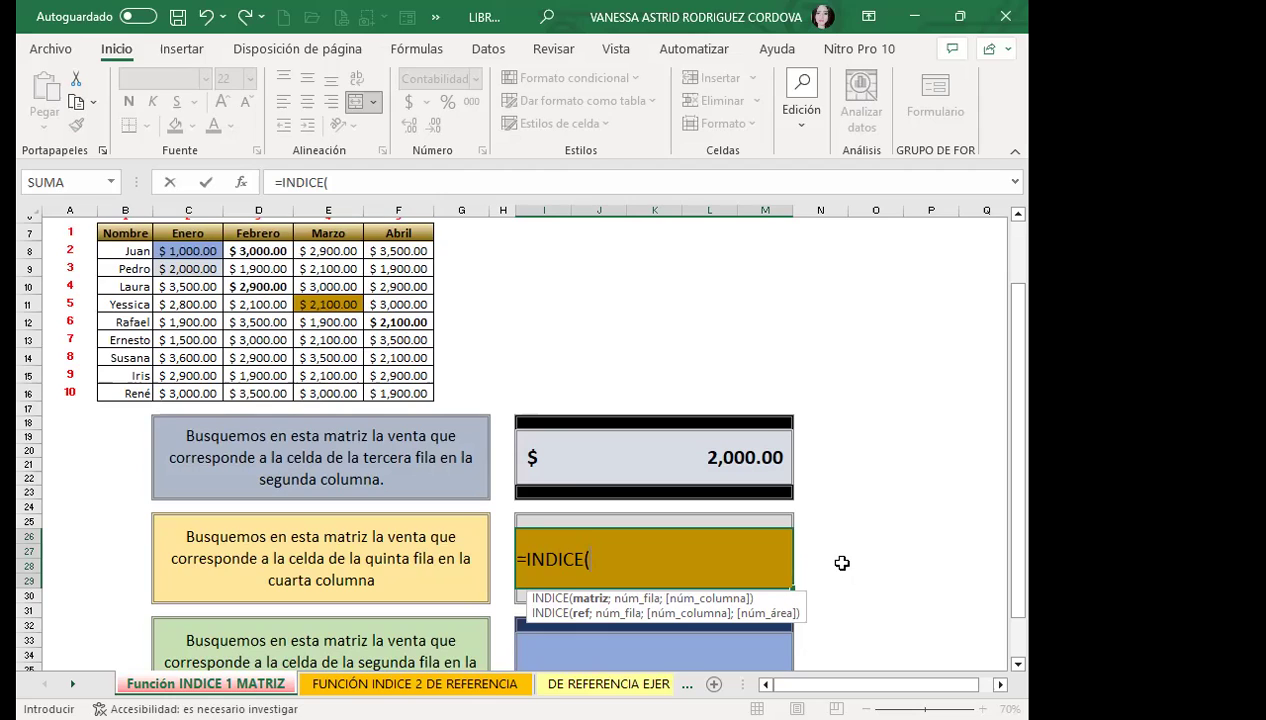
pyautogui.click(125, 233)
pyautogui.keyDown('shift'); pyautogui.click(385, 392); pyautogui.keyUp('shift')
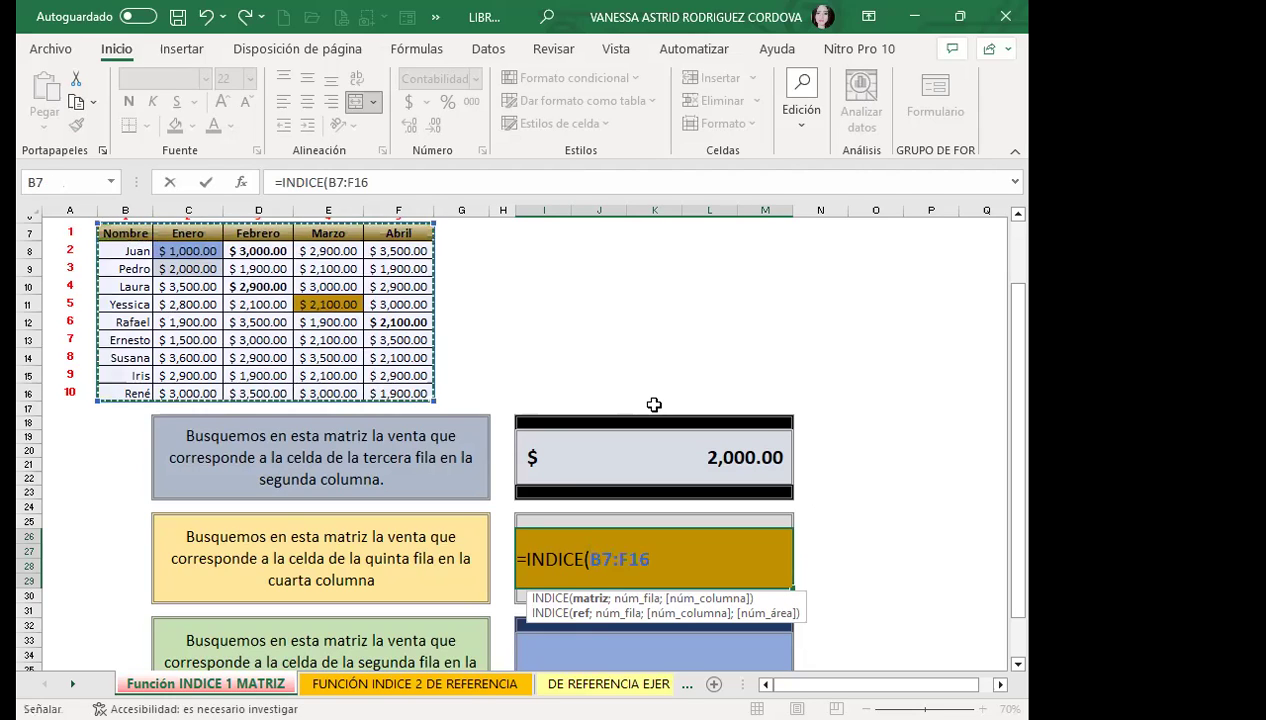
pyautogui.write(';')
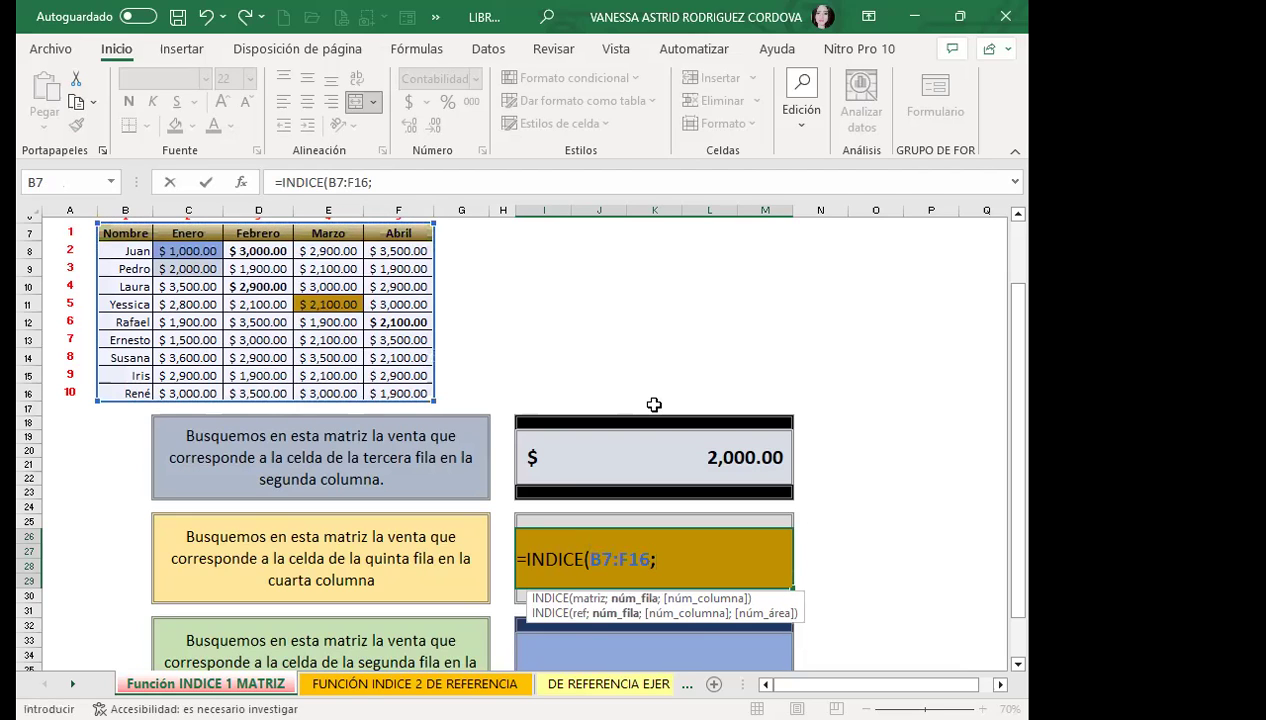
pyautogui.write('5')
pyautogui.write(';')
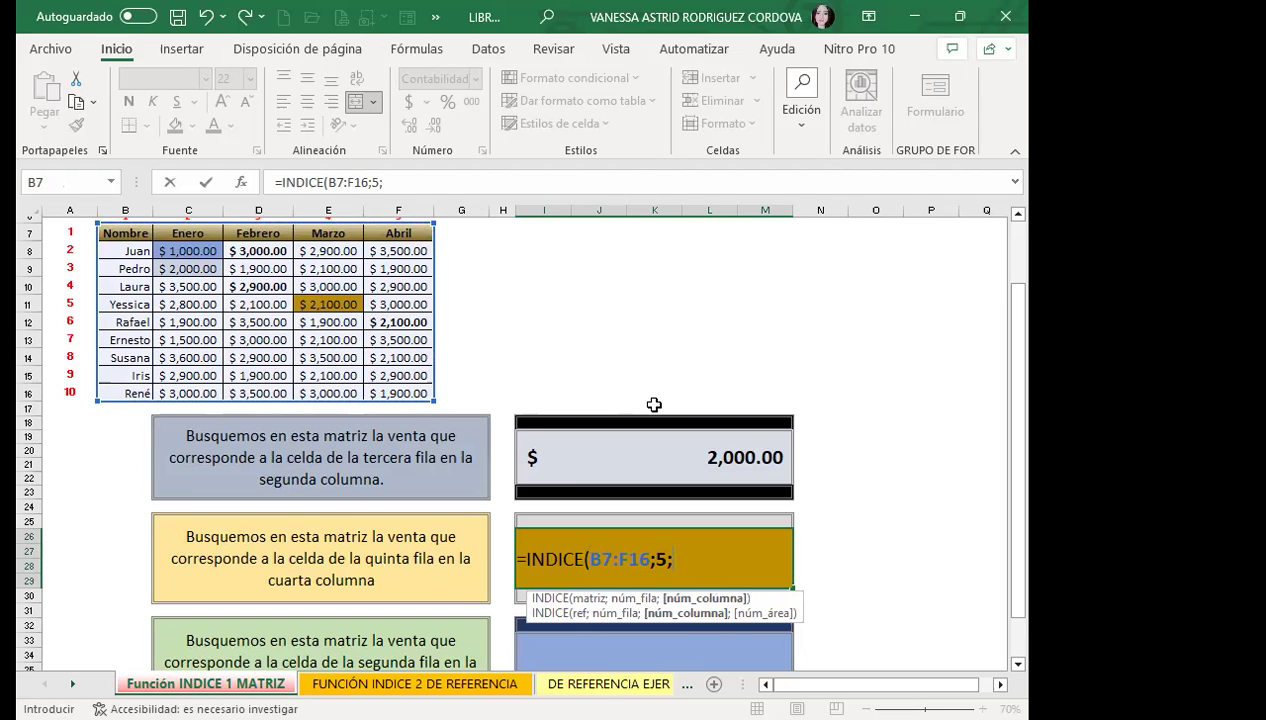
pyautogui.write('4')
pyautogui.write(')')
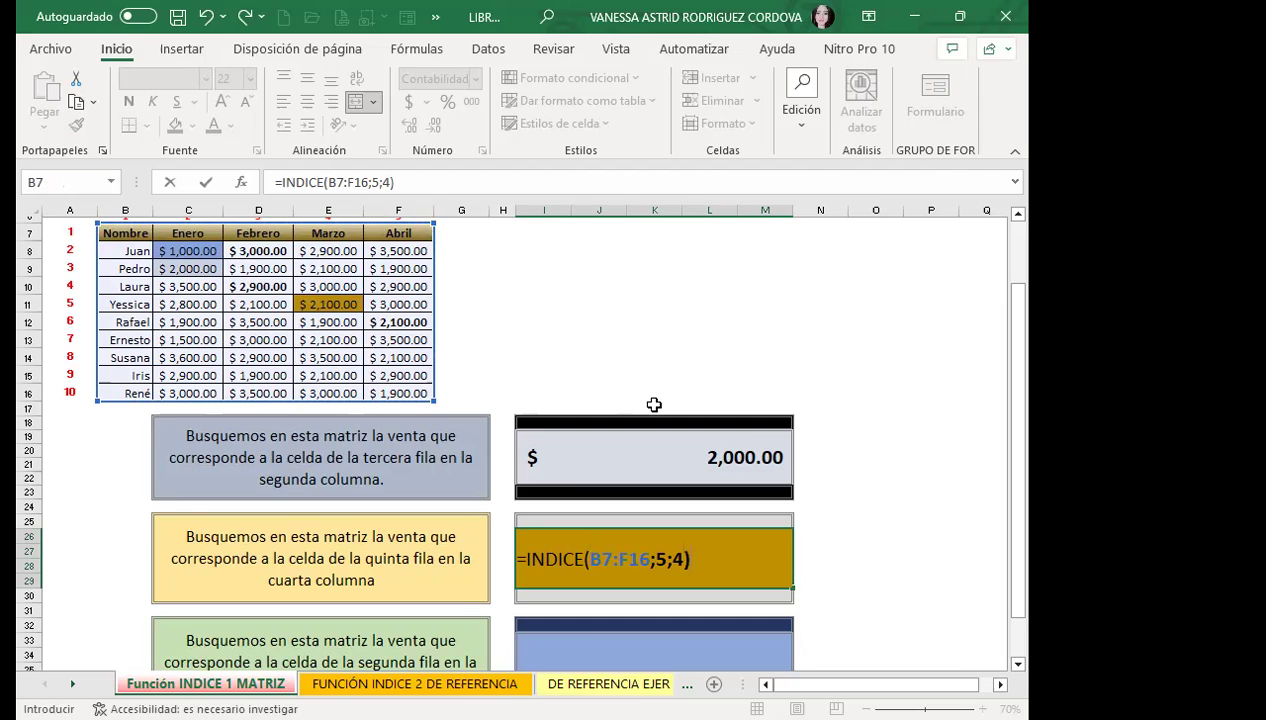
pyautogui.press('Return')
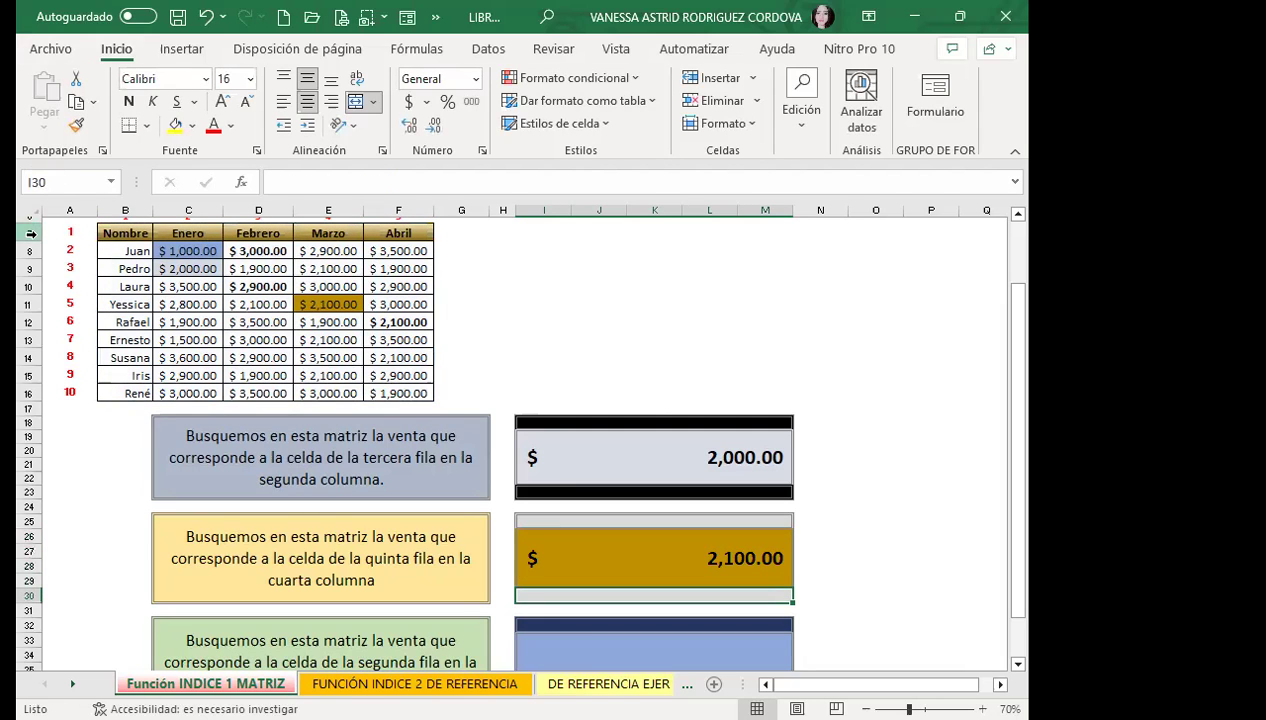
pyautogui.click(24, 232)
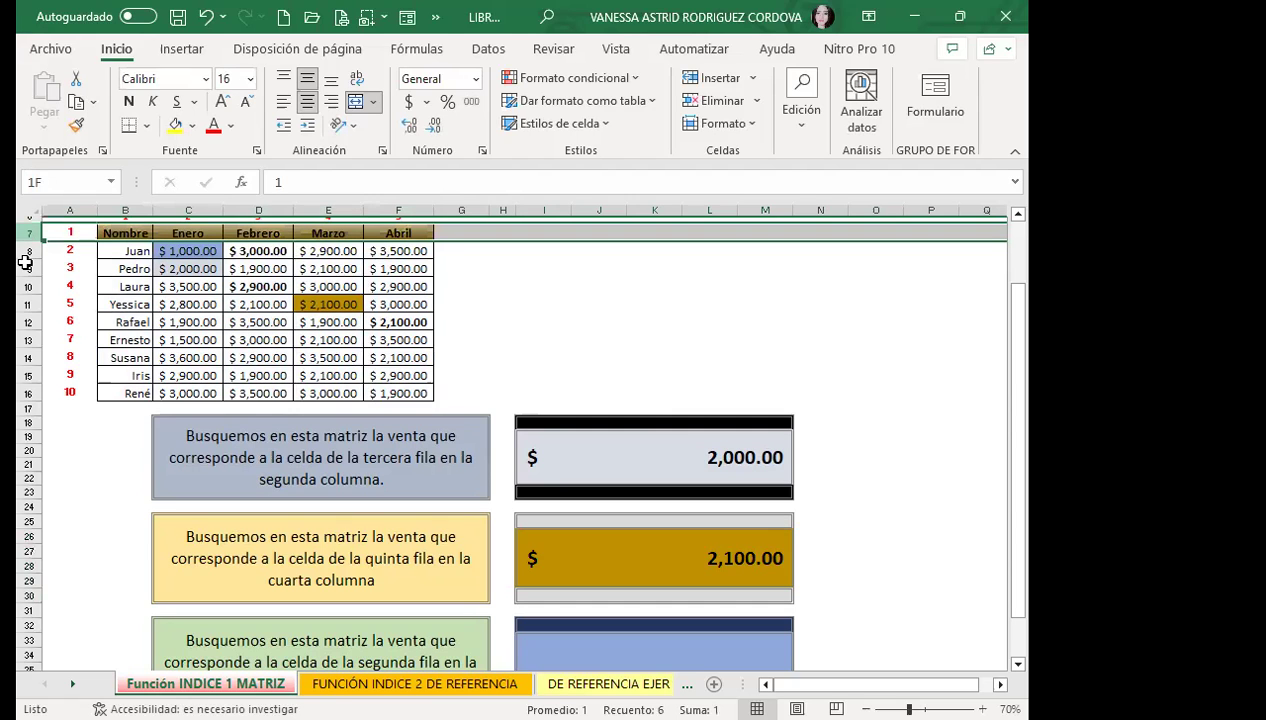
pyautogui.keyDown('shift'); pyautogui.click(24, 302); pyautogui.keyUp('shift')
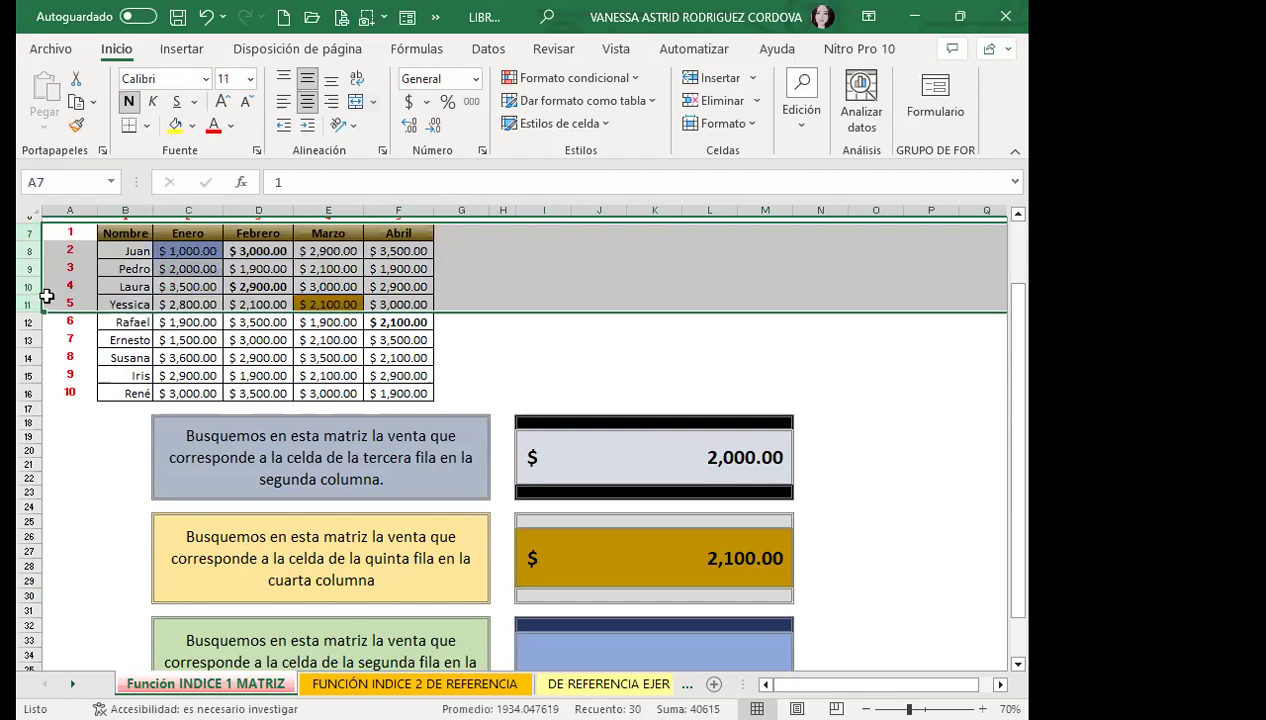
pyautogui.scroll(1, 172, 343)
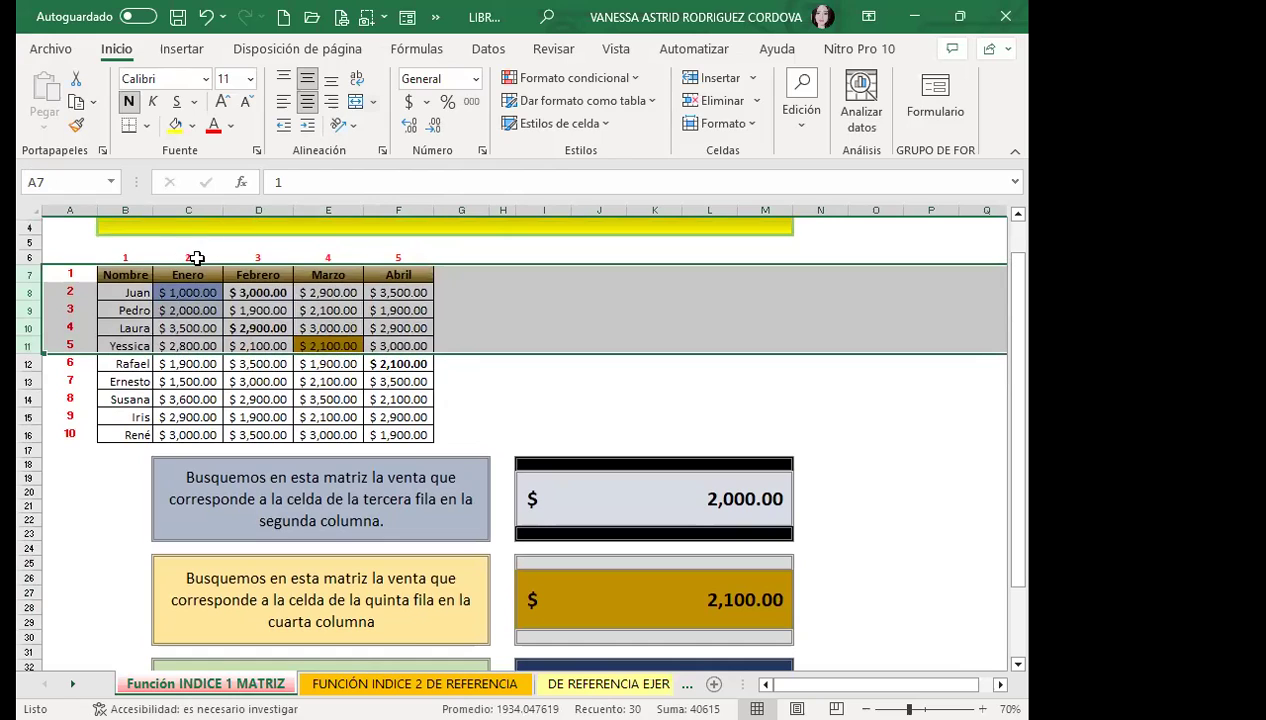
pyautogui.click(318, 346)
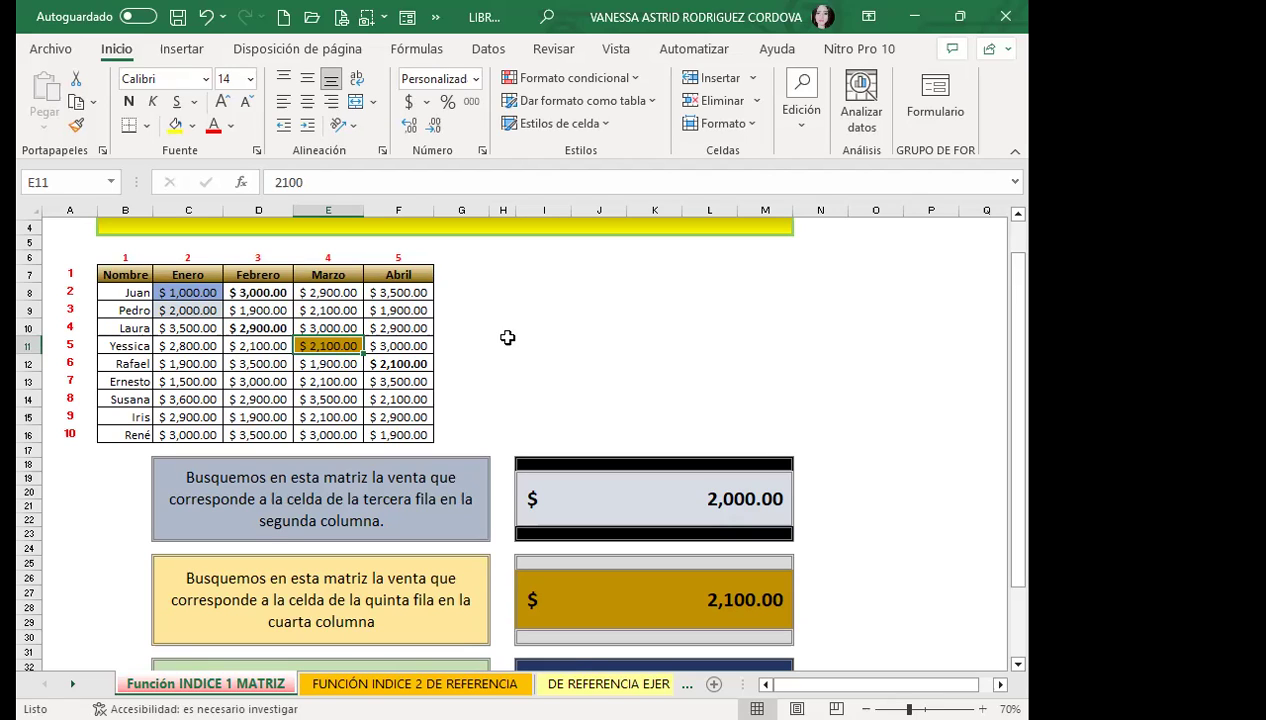
# Start an =INDICE( formula in the third answer cell I33
pyautogui.scroll(-1, 765, 450)
pyautogui.scroll(-1, 768, 470)
pyautogui.click(654, 587)
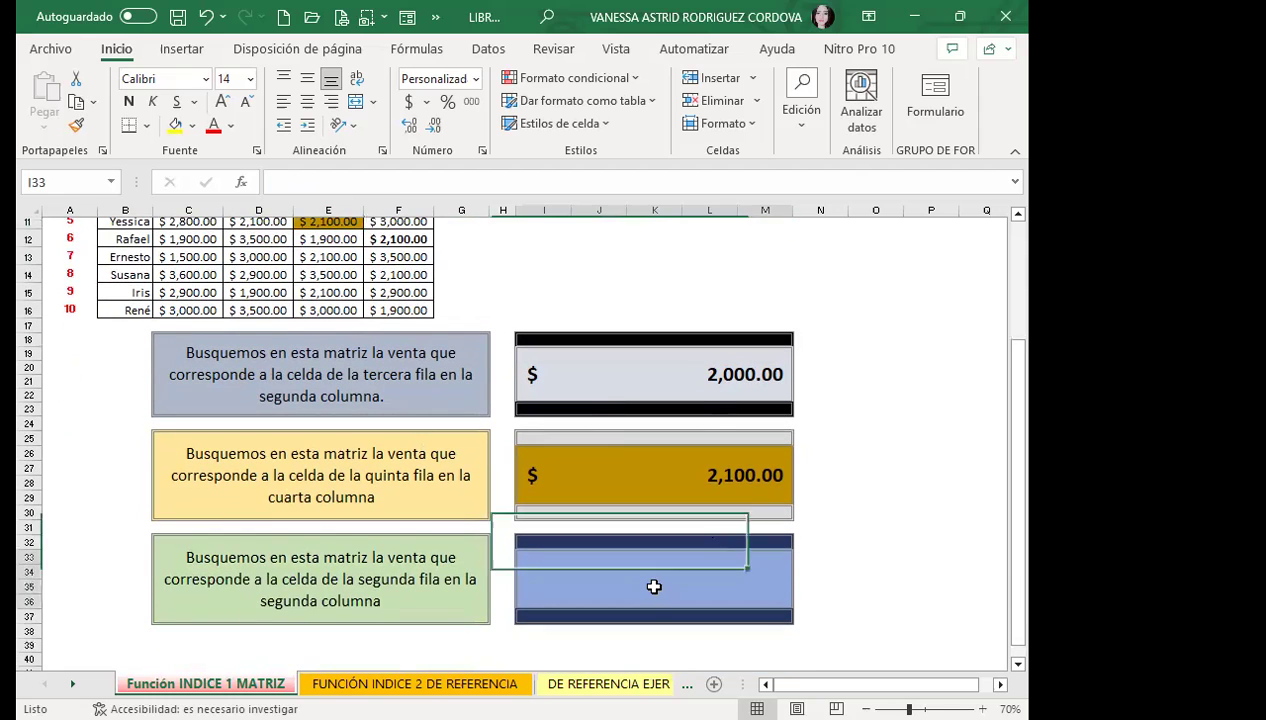
pyautogui.scroll(-1, 760, 570)
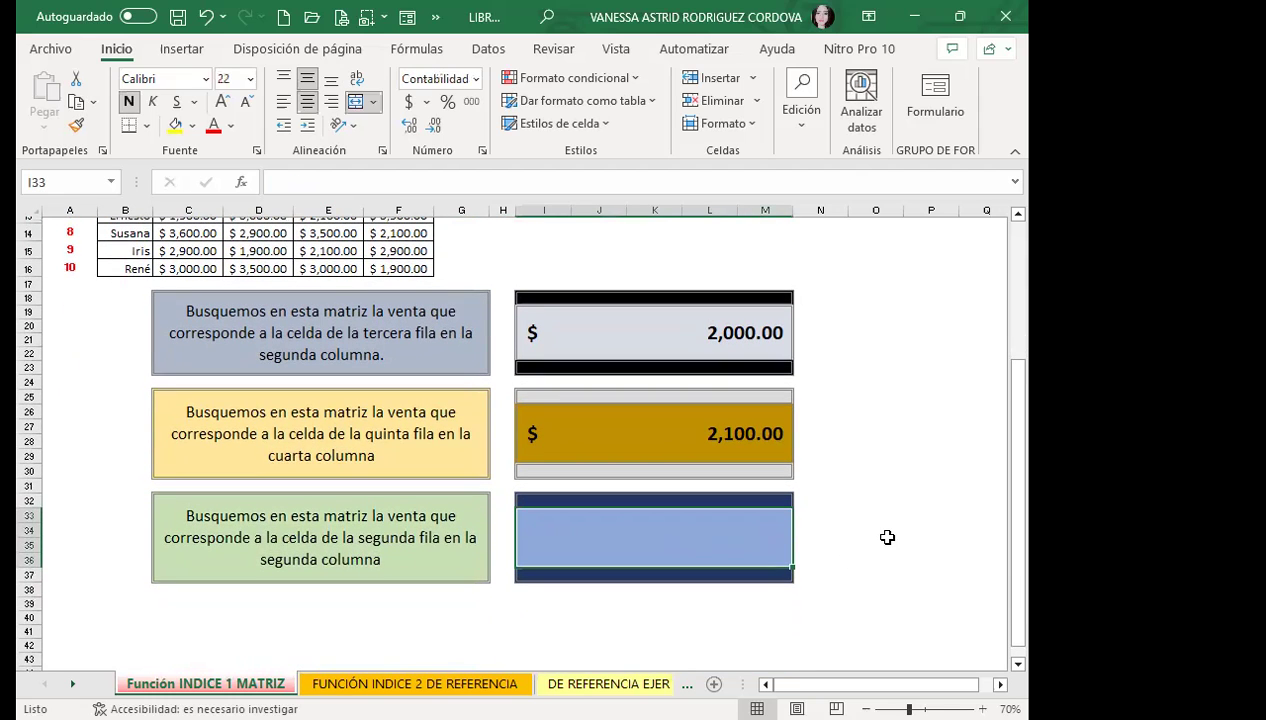
pyautogui.write('=')
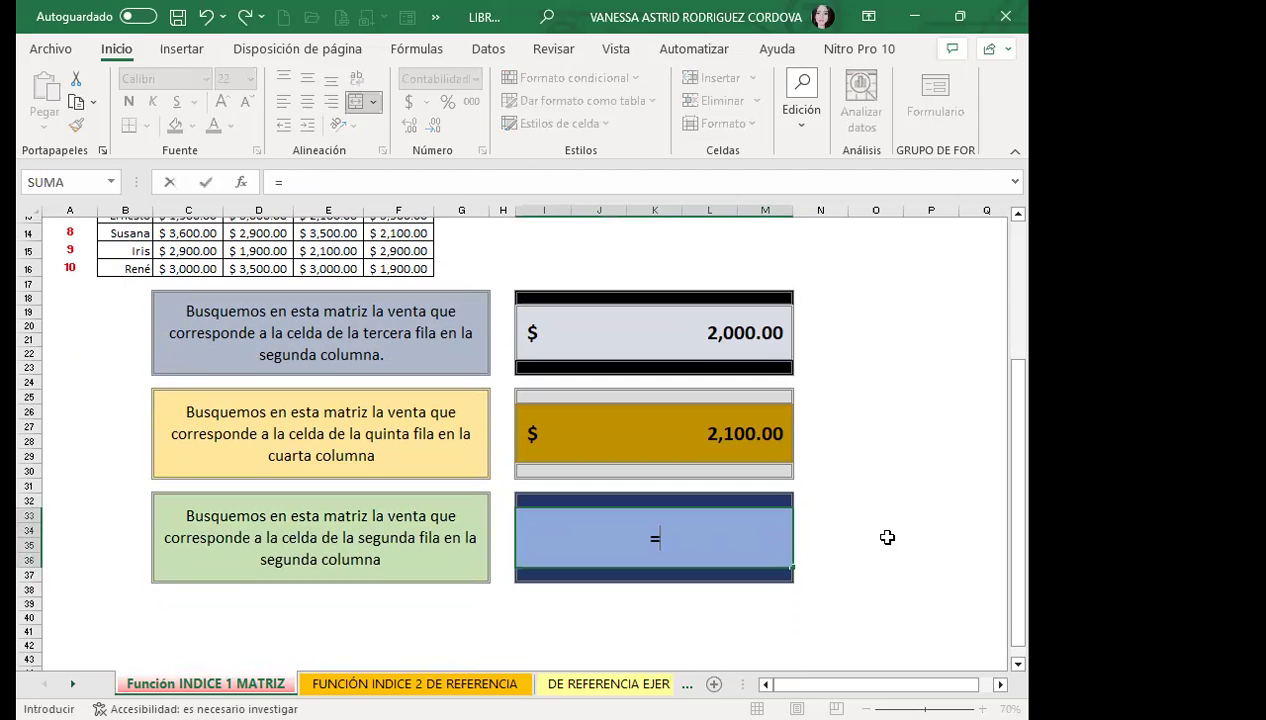
pyautogui.write('INDI')
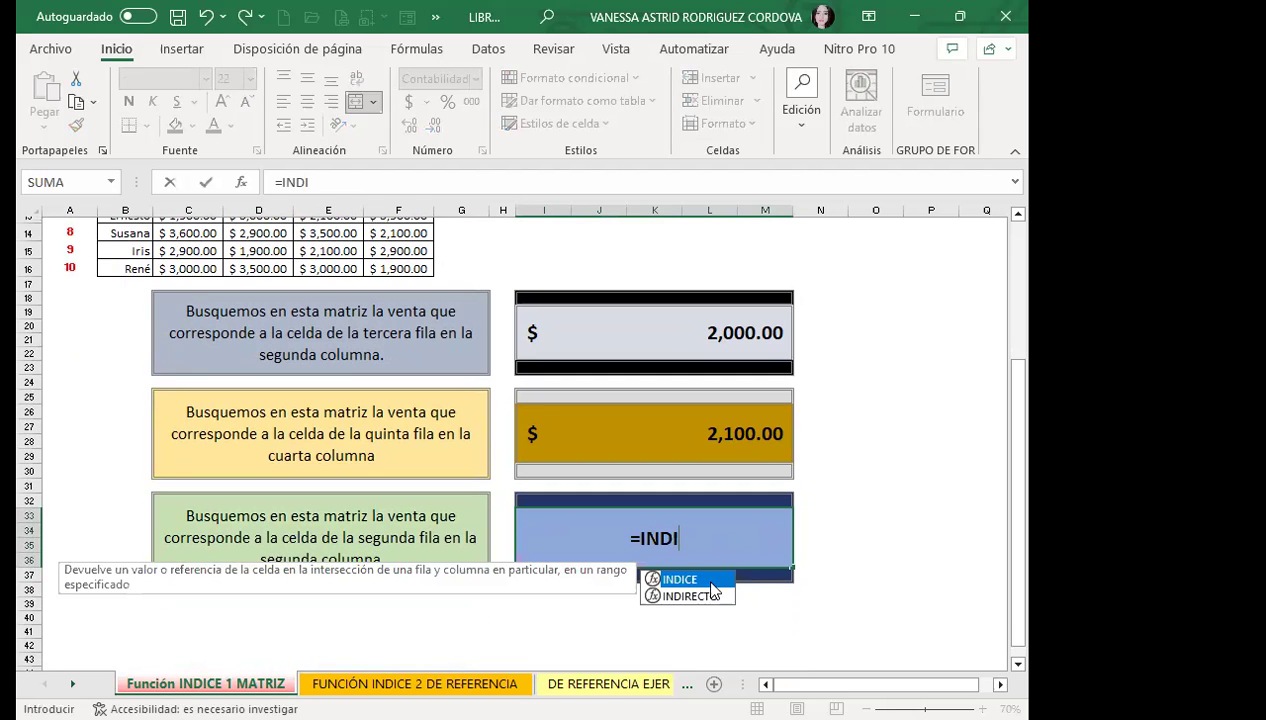
pyautogui.doubleClick(668, 579)
# Complete it as =INDICE(B7:F16;2;2) so the box shows $1,000.00
pyautogui.scroll(2, 82, 410)
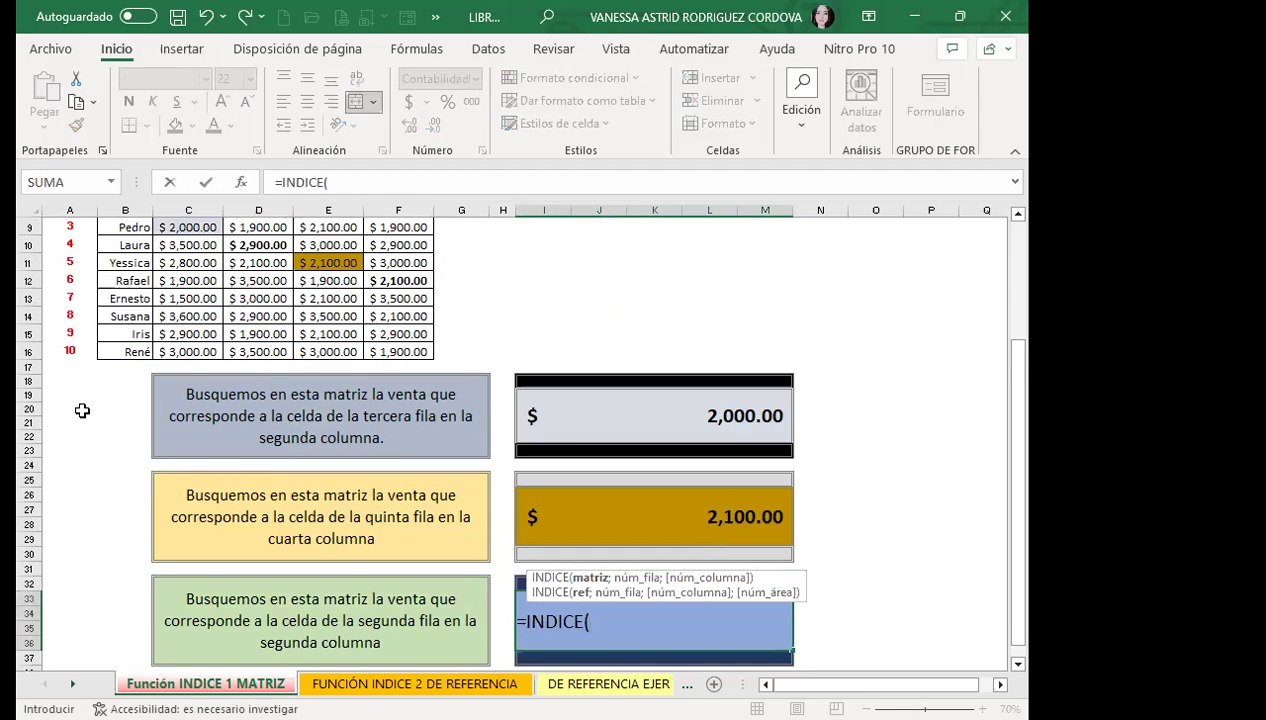
pyautogui.scroll(3, 82, 410)
pyautogui.click(124, 316)
pyautogui.moveTo(404, 444); pyautogui.dragTo(400, 472)
pyautogui.scroll(-3, 805, 545)
pyautogui.scroll(-1, 840, 538)
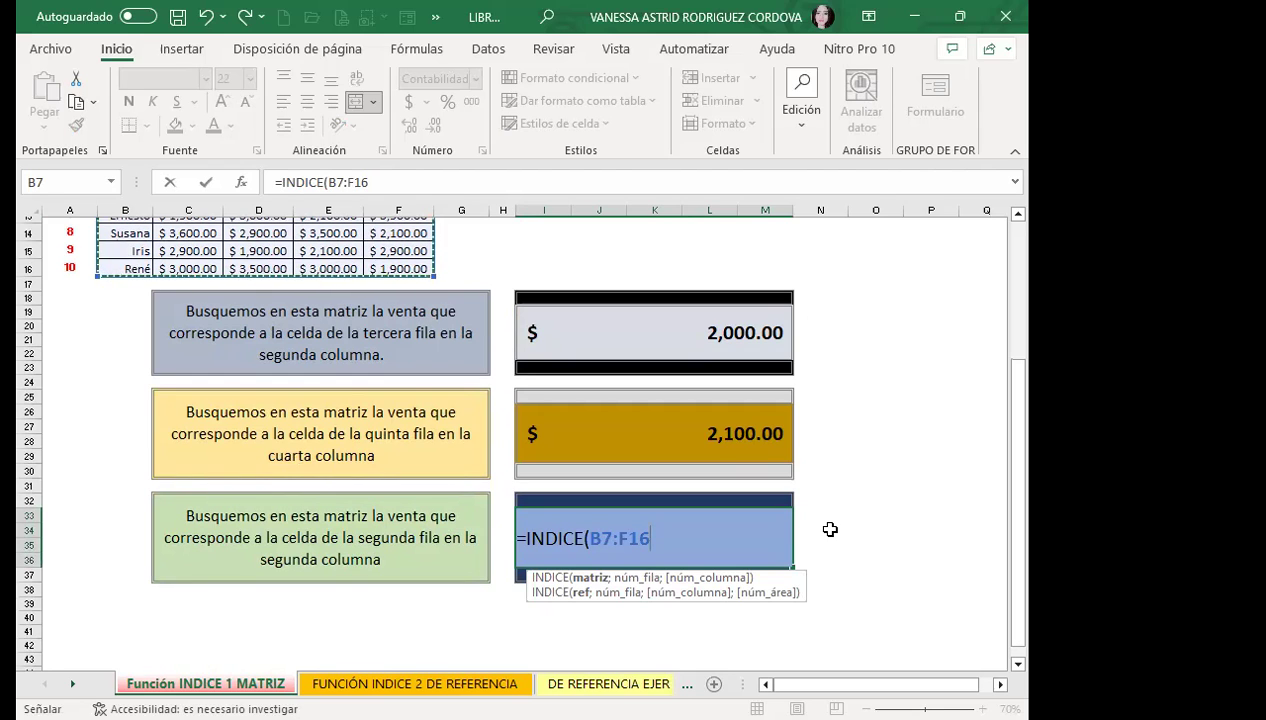
pyautogui.write(';')
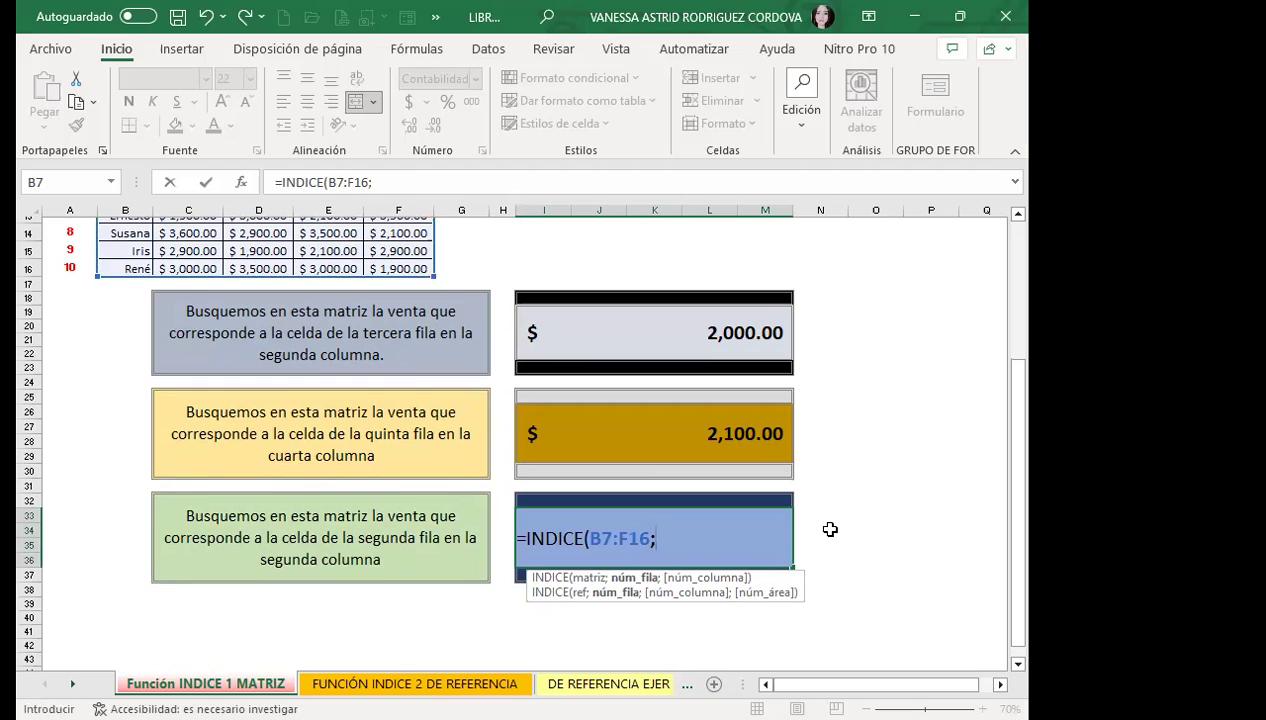
pyautogui.write('2')
pyautogui.write(';')
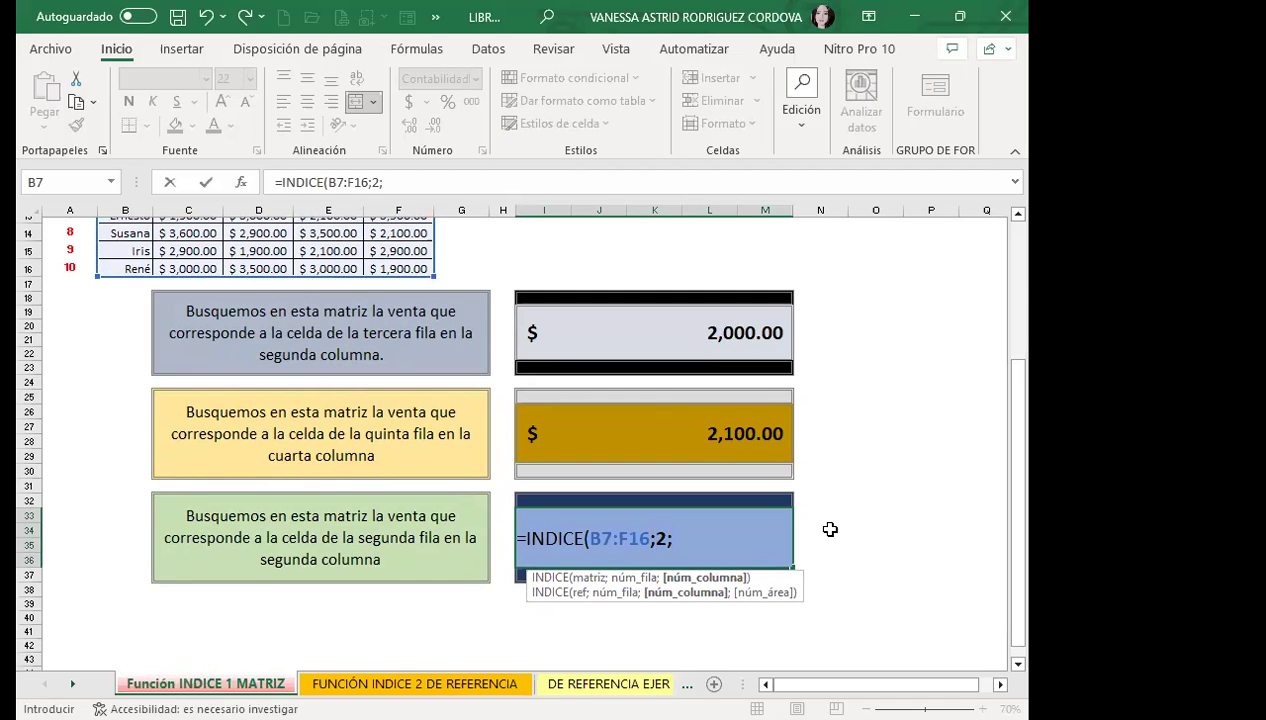
pyautogui.write('2')
pyautogui.write(')')
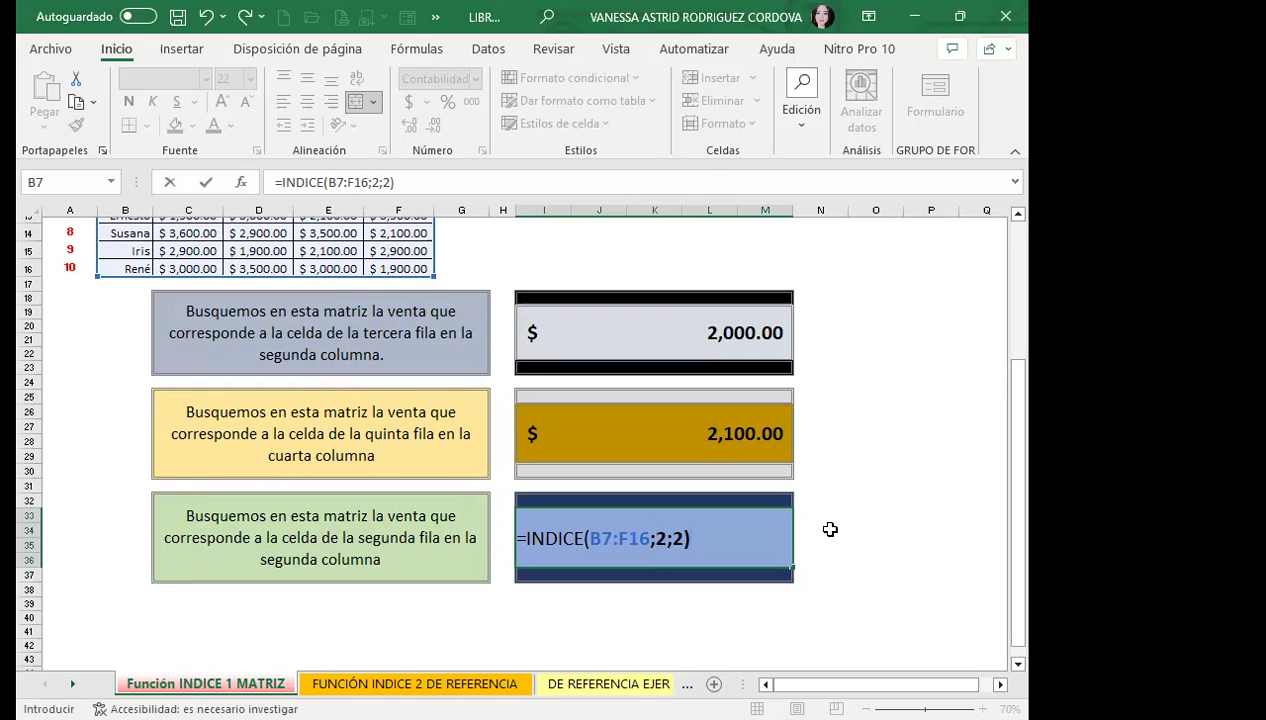
pyautogui.press('Return')
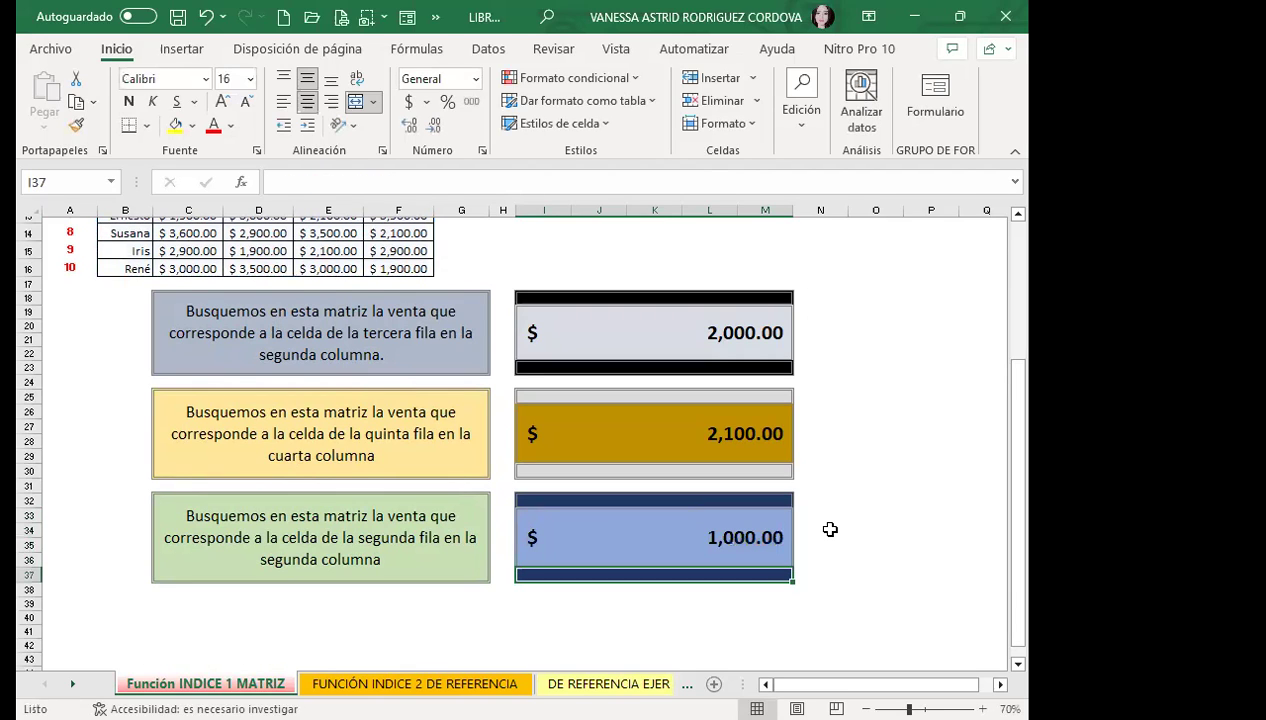
pyautogui.scroll(3, 830, 529)
pyautogui.scroll(1, 830, 529)
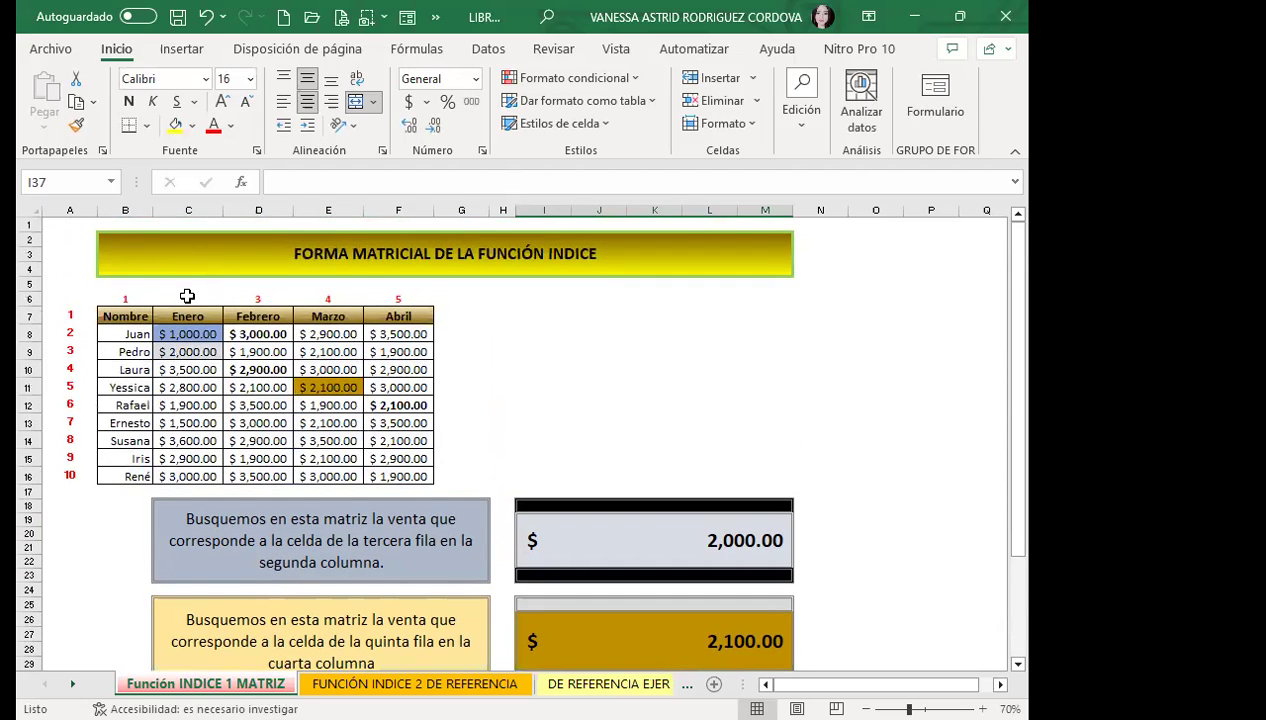
pyautogui.click(31, 335)
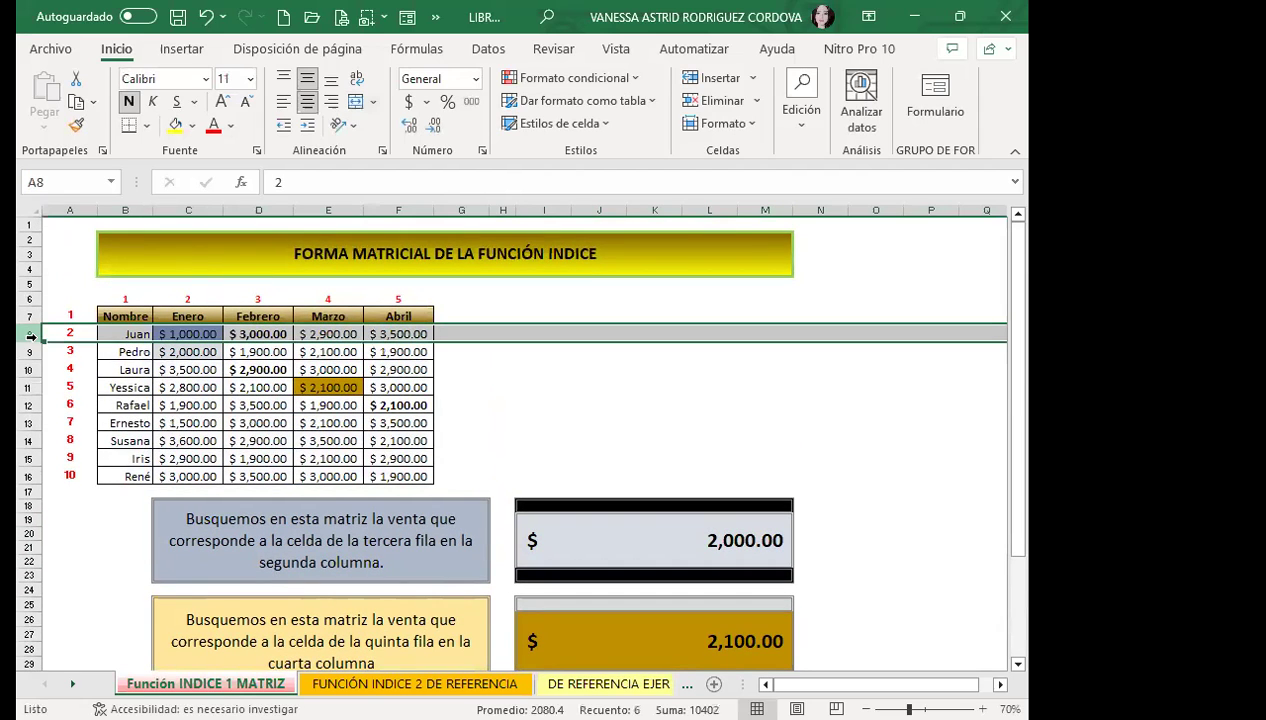
pyautogui.click(201, 334)
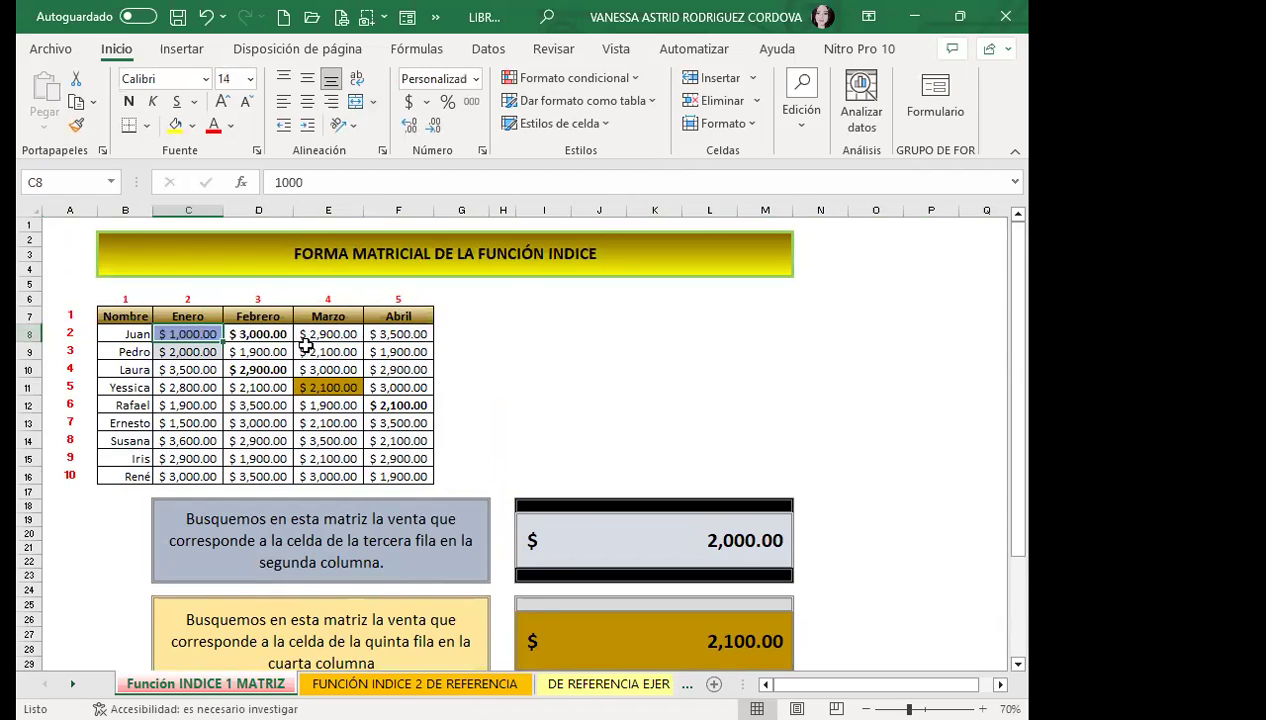
pyautogui.scroll(-2, 420, 510)
pyautogui.scroll(-1, 630, 576)
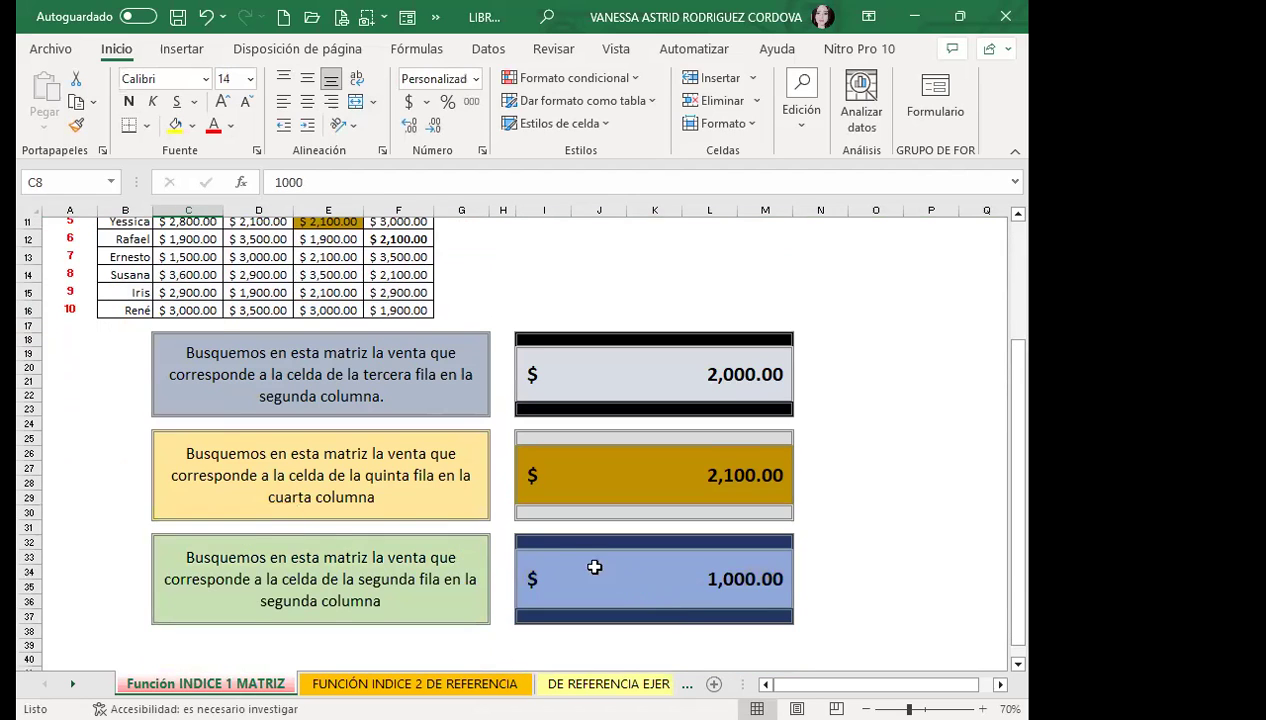
pyautogui.scroll(2, 575, 530)
pyautogui.scroll(1, 556, 494)
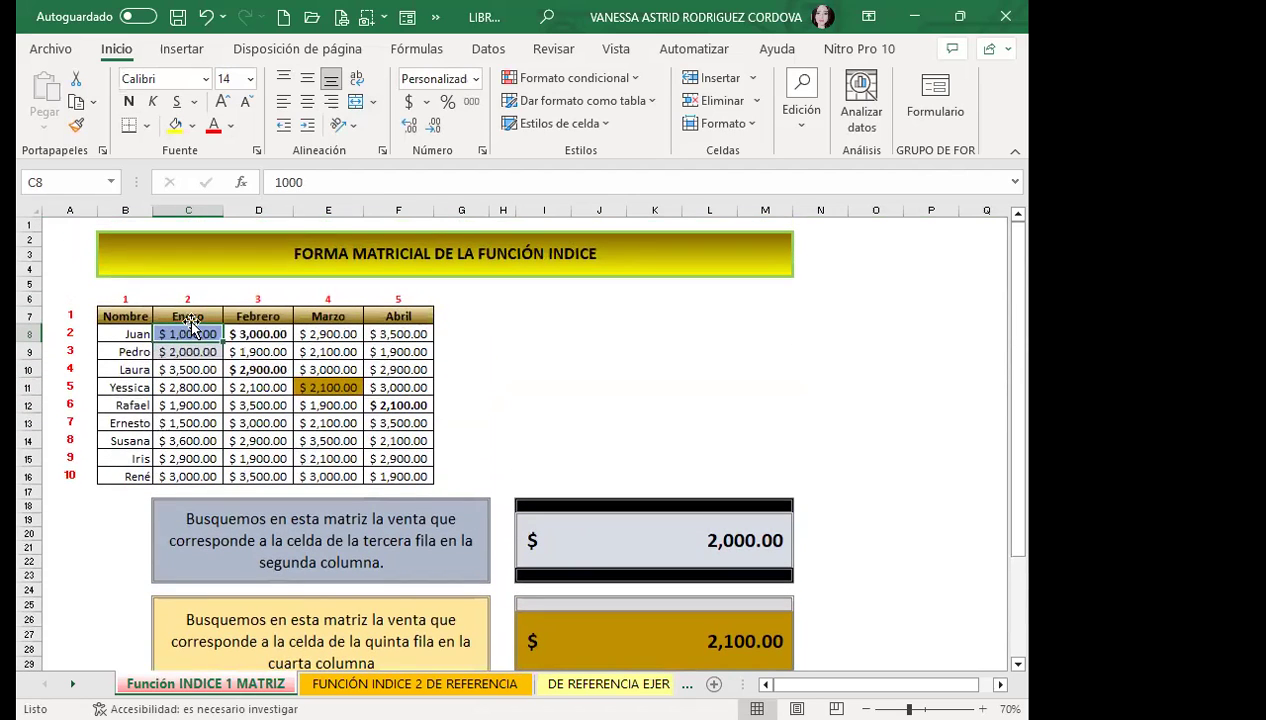
pyautogui.write('20000000')
pyautogui.press('Return')
pyautogui.scroll(-2, 640, 545)
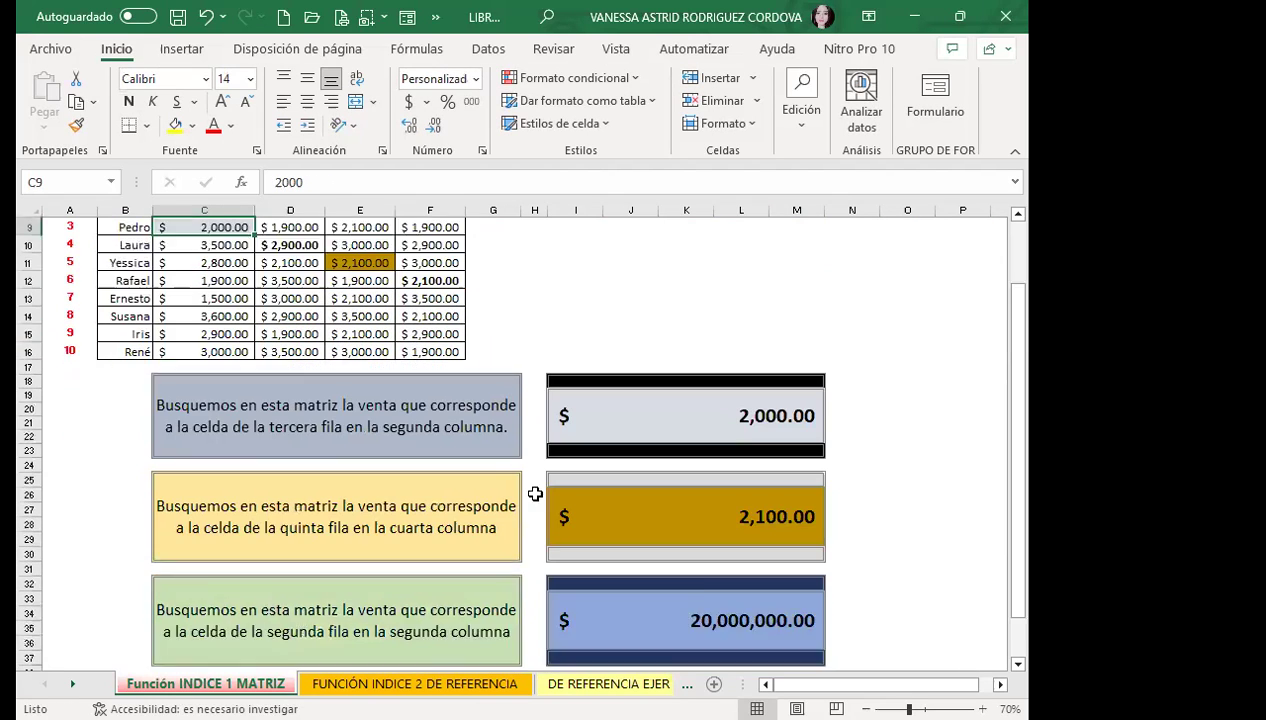
pyautogui.scroll(-1, 640, 545)
pyautogui.click(626, 584)
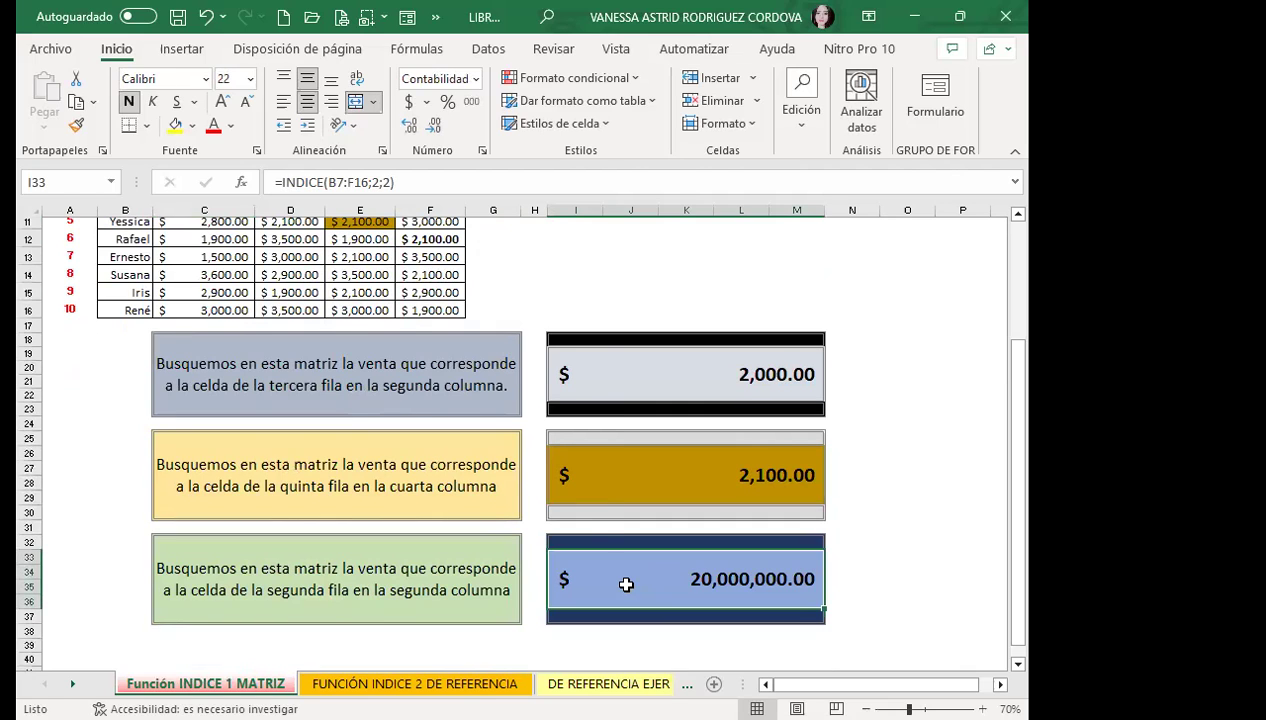
pyautogui.hotkey('ctrl', 'z')
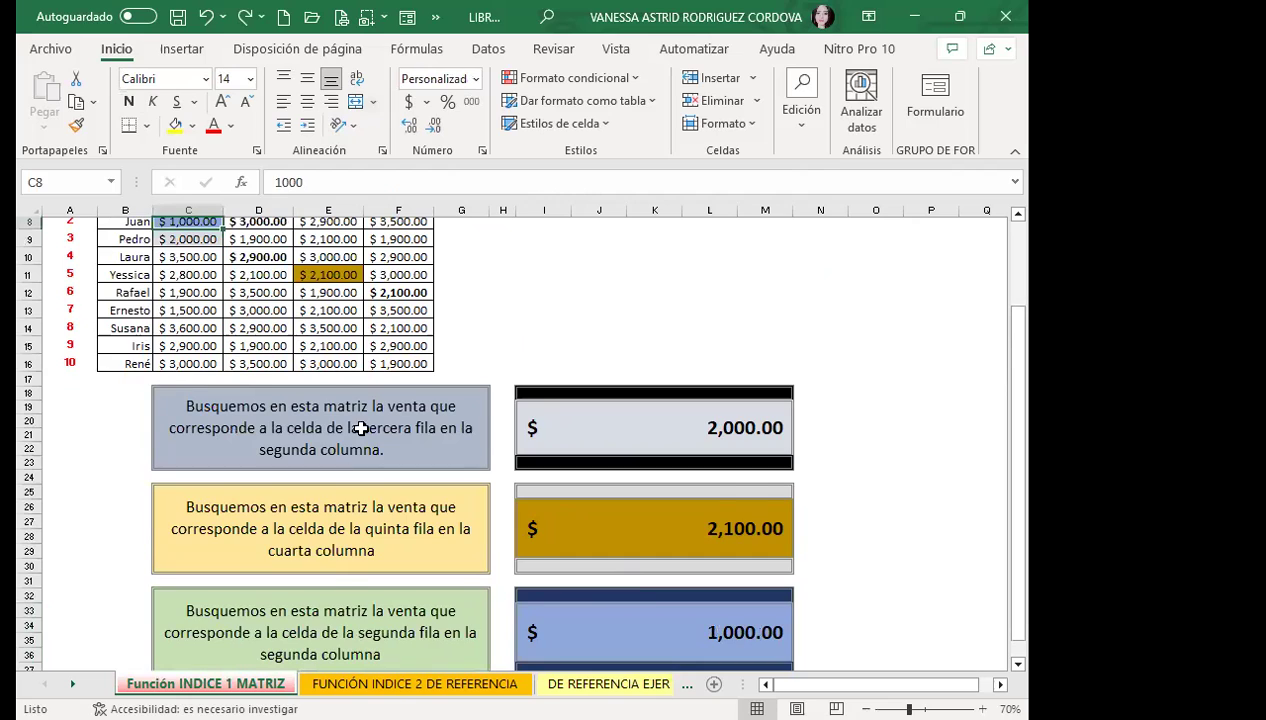
pyautogui.scroll(2, 355, 420)
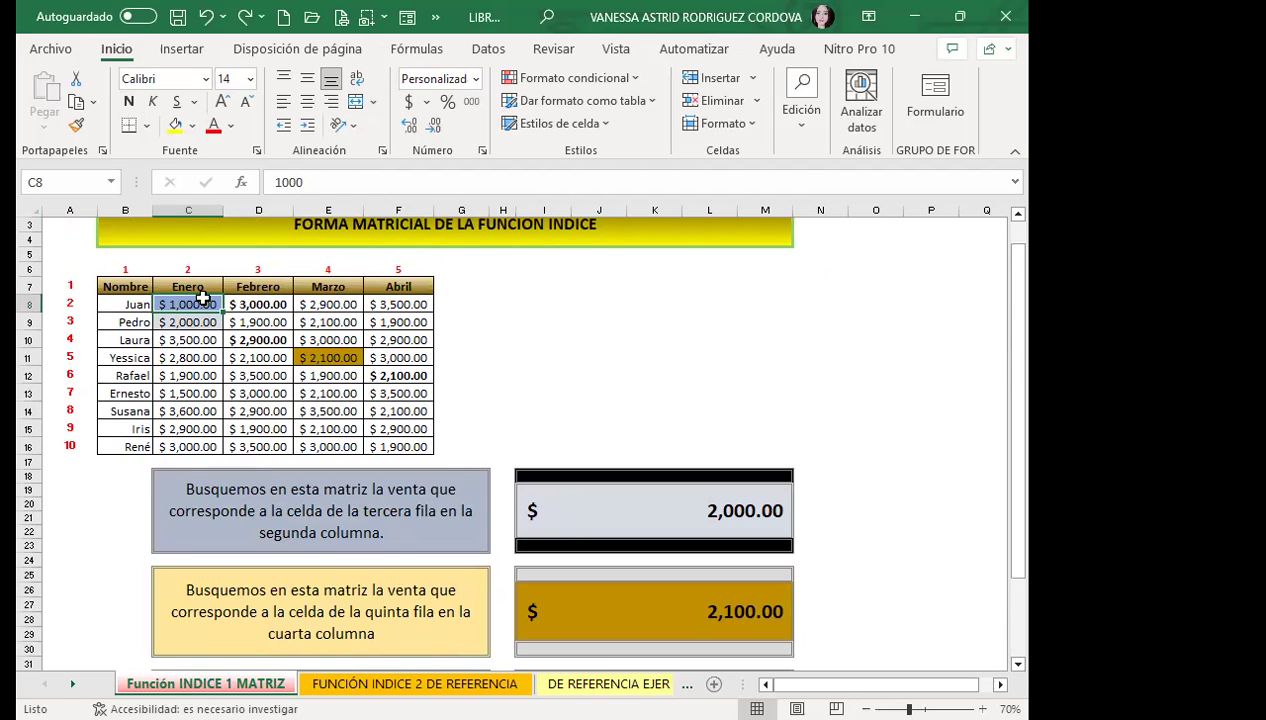
pyautogui.scroll(-2, 340, 405)
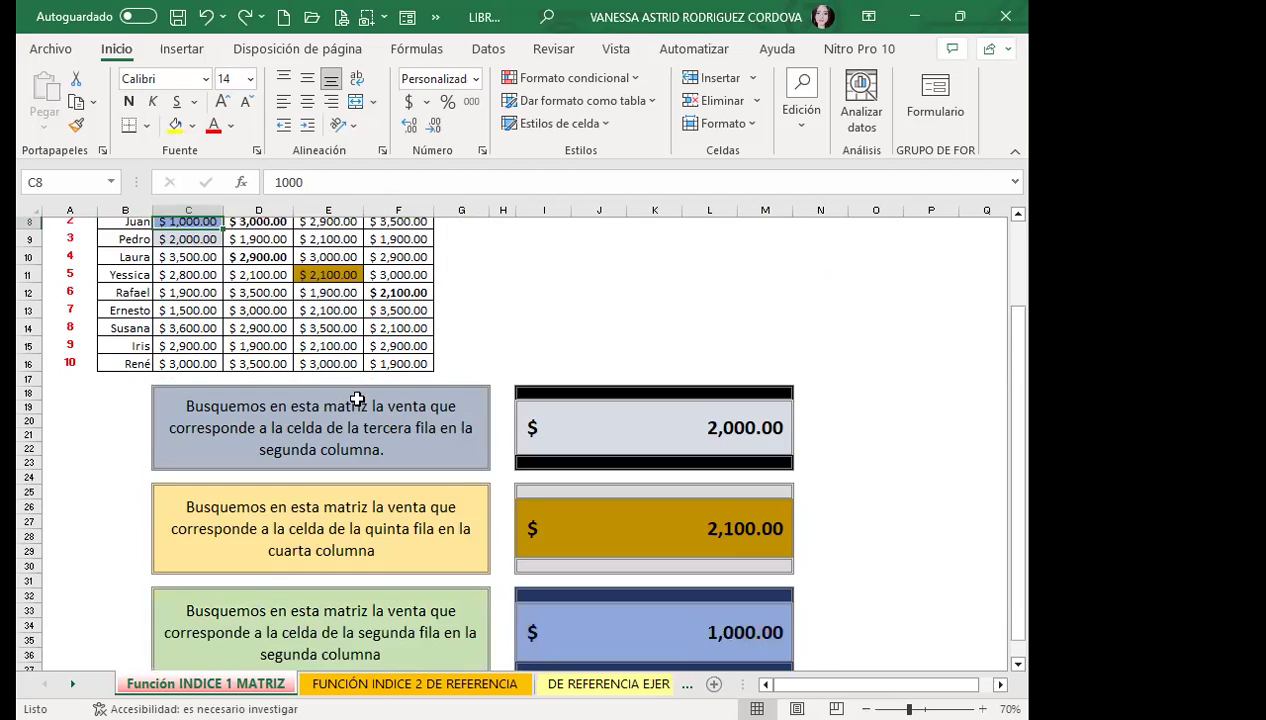
pyautogui.scroll(-2, 357, 399)
pyautogui.click(653, 555)
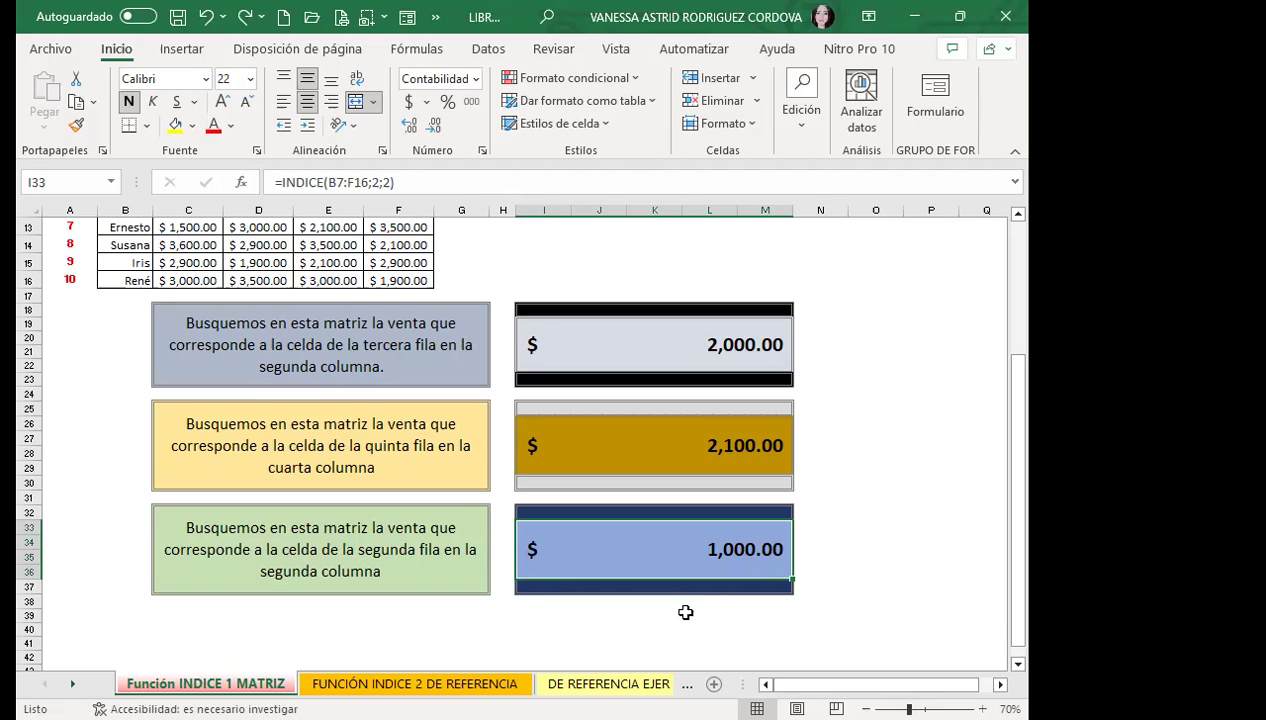
# Switch to the FUNCIÓN INDICE 2 DE REFERENCIA sheet and scroll down to VENTAS AÑO 3
pyautogui.click(462, 683)
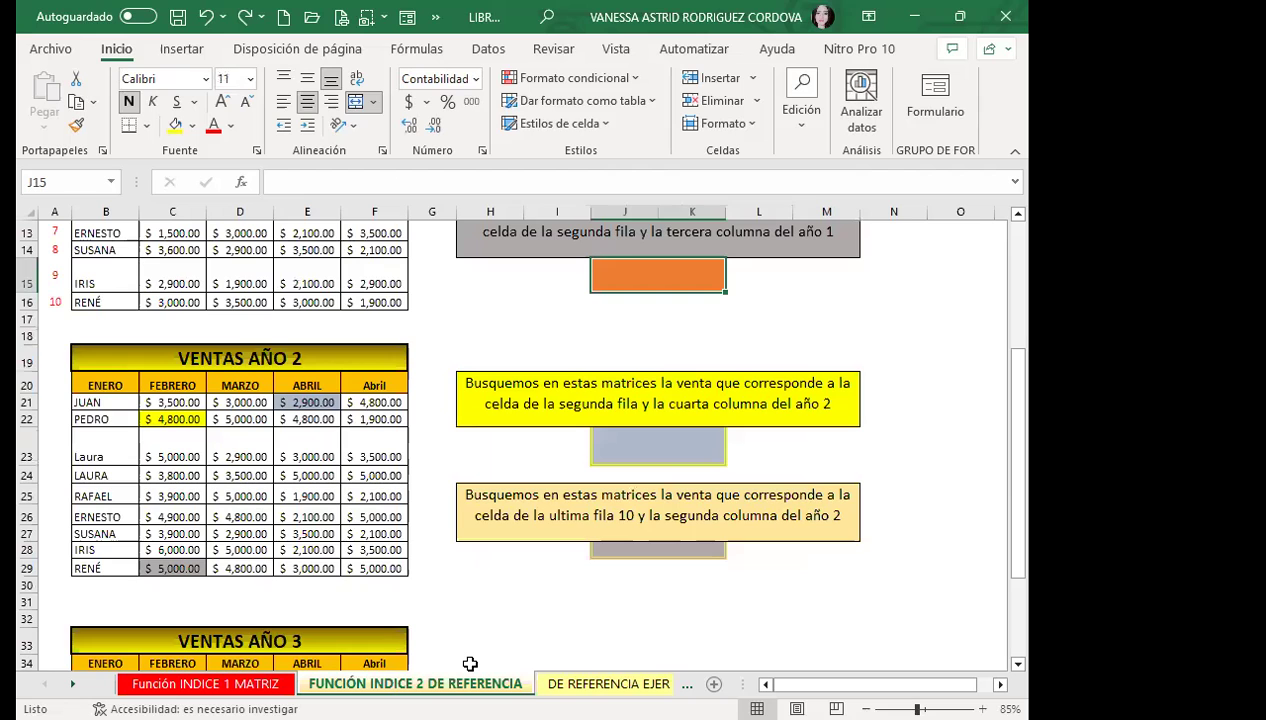
pyautogui.scroll(3, 240, 495)
pyautogui.scroll(1, 240, 480)
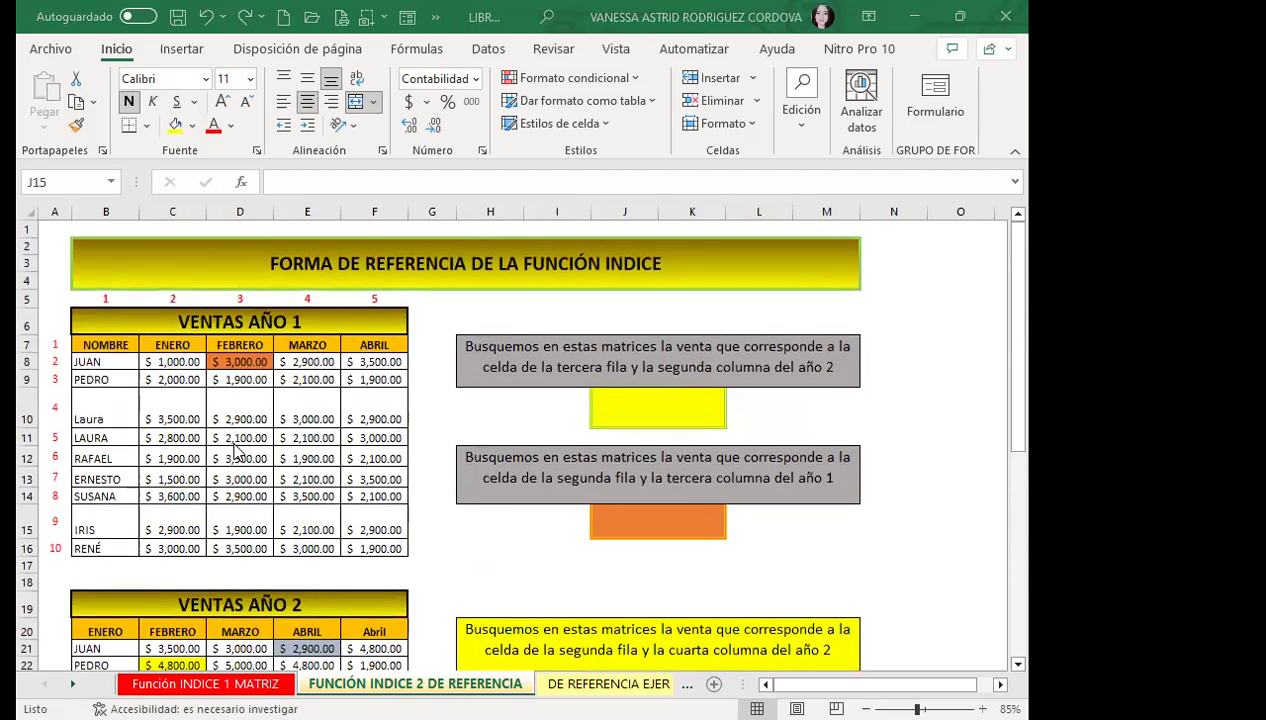
pyautogui.scroll(-3, 200, 390)
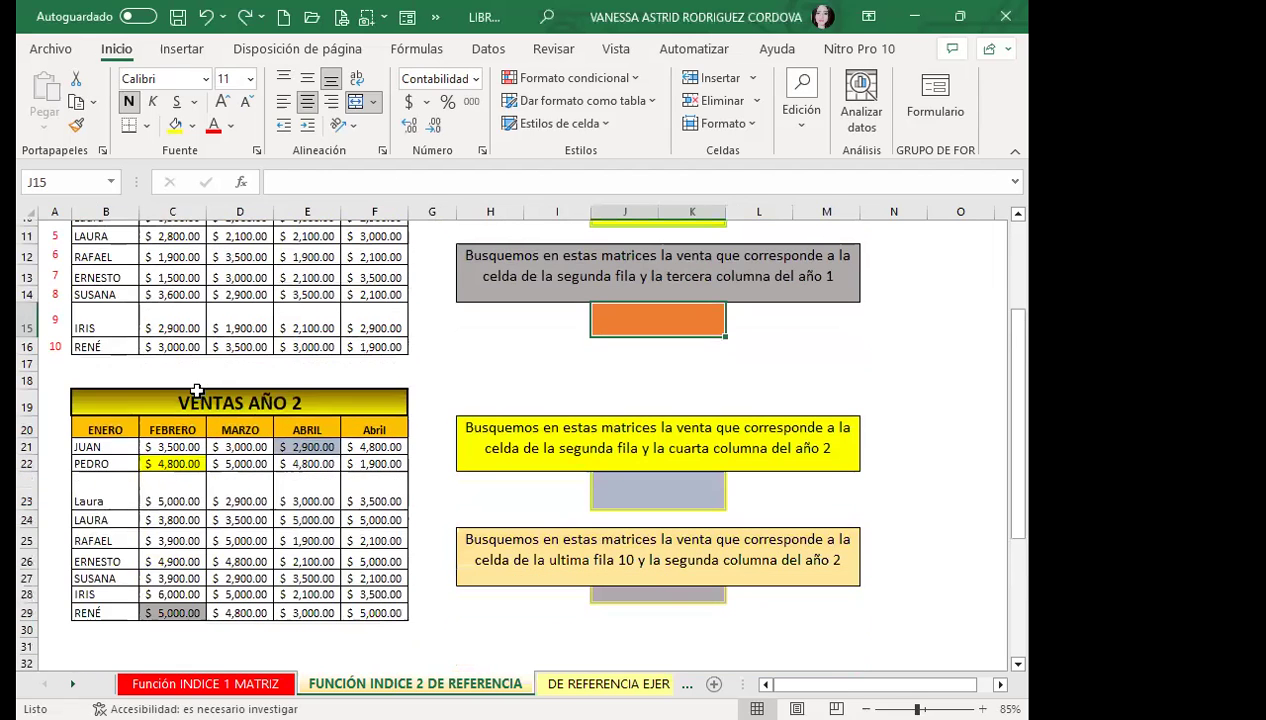
pyautogui.scroll(-2, 205, 420)
pyautogui.scroll(-2, 220, 460)
pyautogui.scroll(-2, 220, 478)
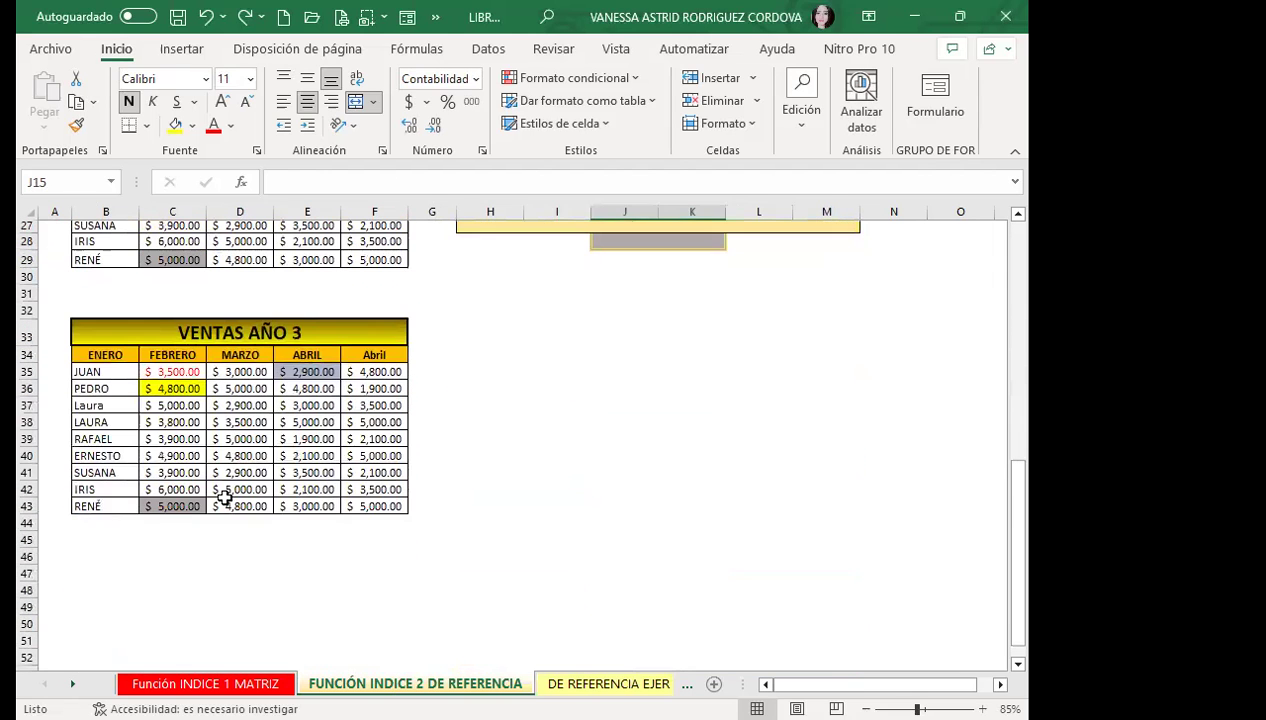
# Select cells D41, D38 and D42 in VENTAS AÑO 3, then return to the sheet top
pyautogui.click(240, 472)
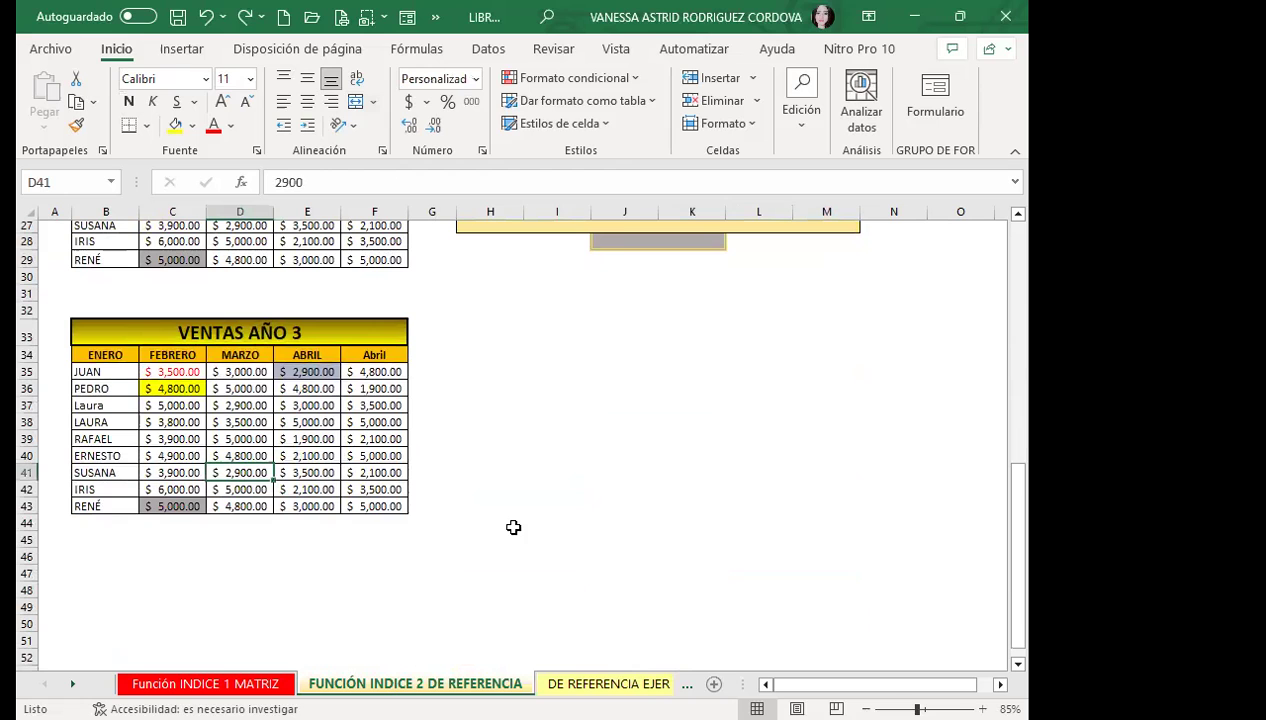
pyautogui.click(246, 420)
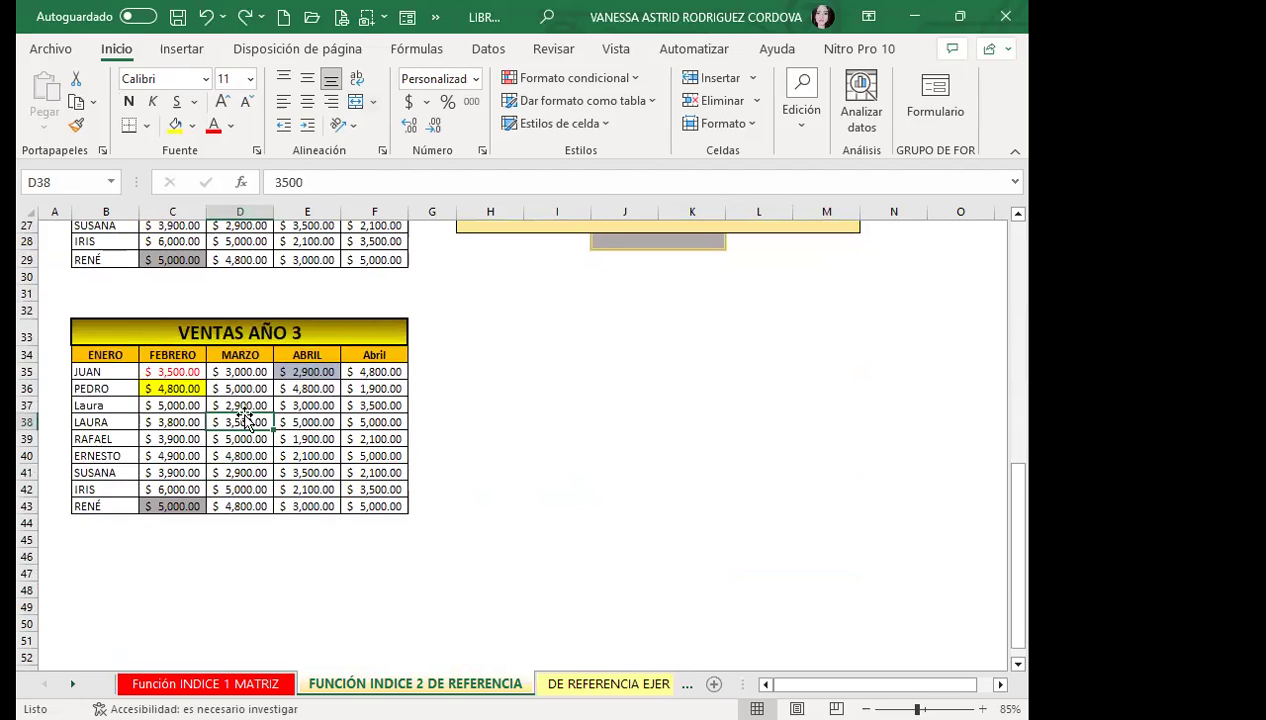
pyautogui.scroll(2, 250, 418)
pyautogui.scroll(-1, 176, 540)
pyautogui.click(258, 588)
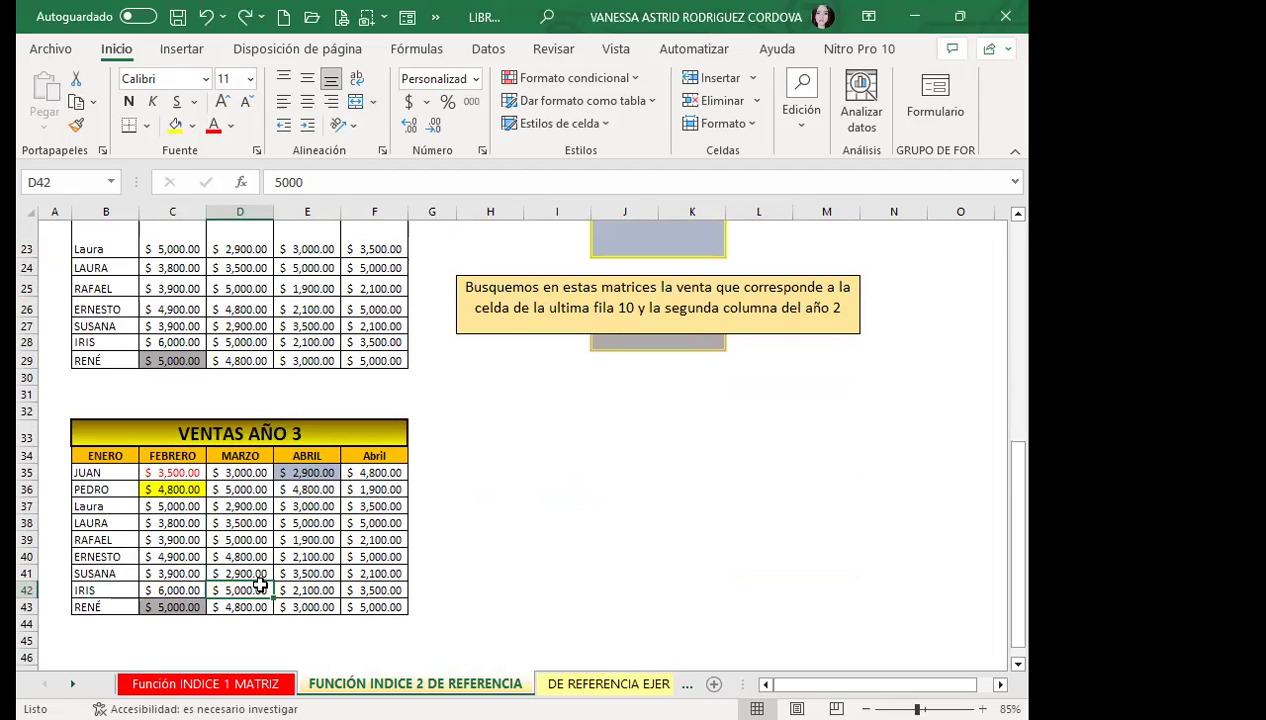
pyautogui.scroll(4, 300, 575)
pyautogui.scroll(3, 322, 569)
pyautogui.scroll(1, 322, 567)
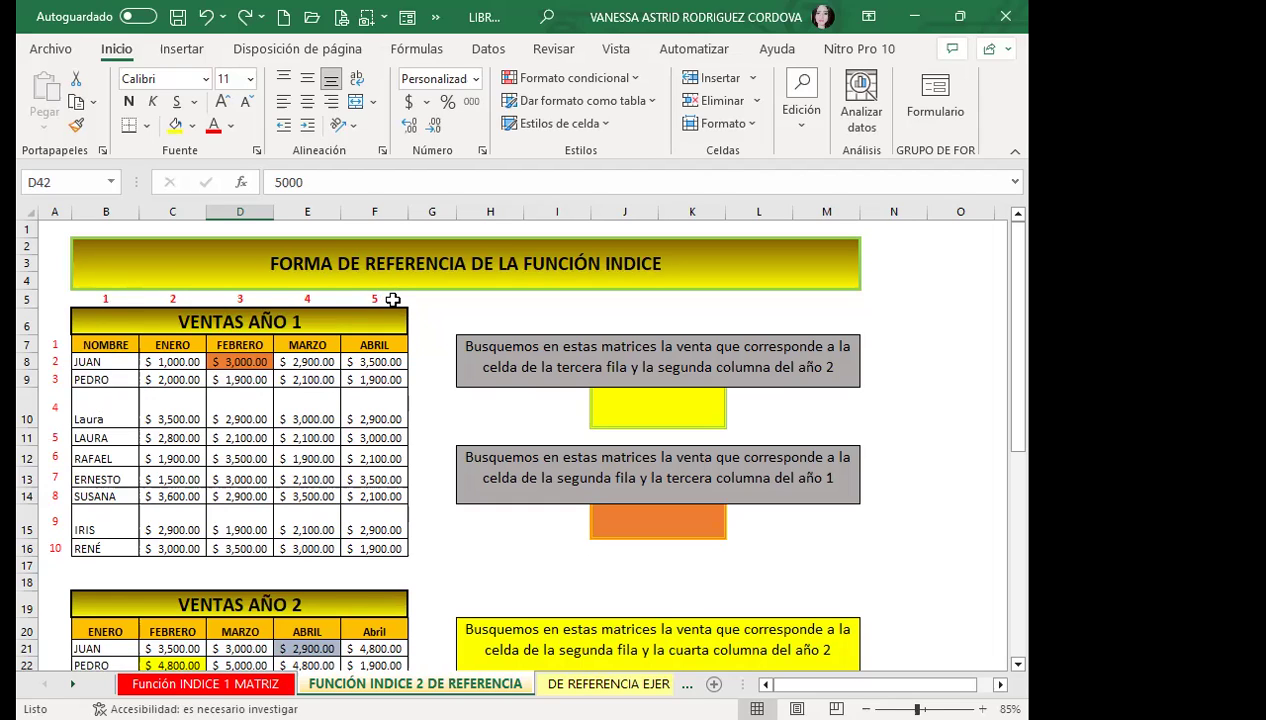
pyautogui.click(232, 318)
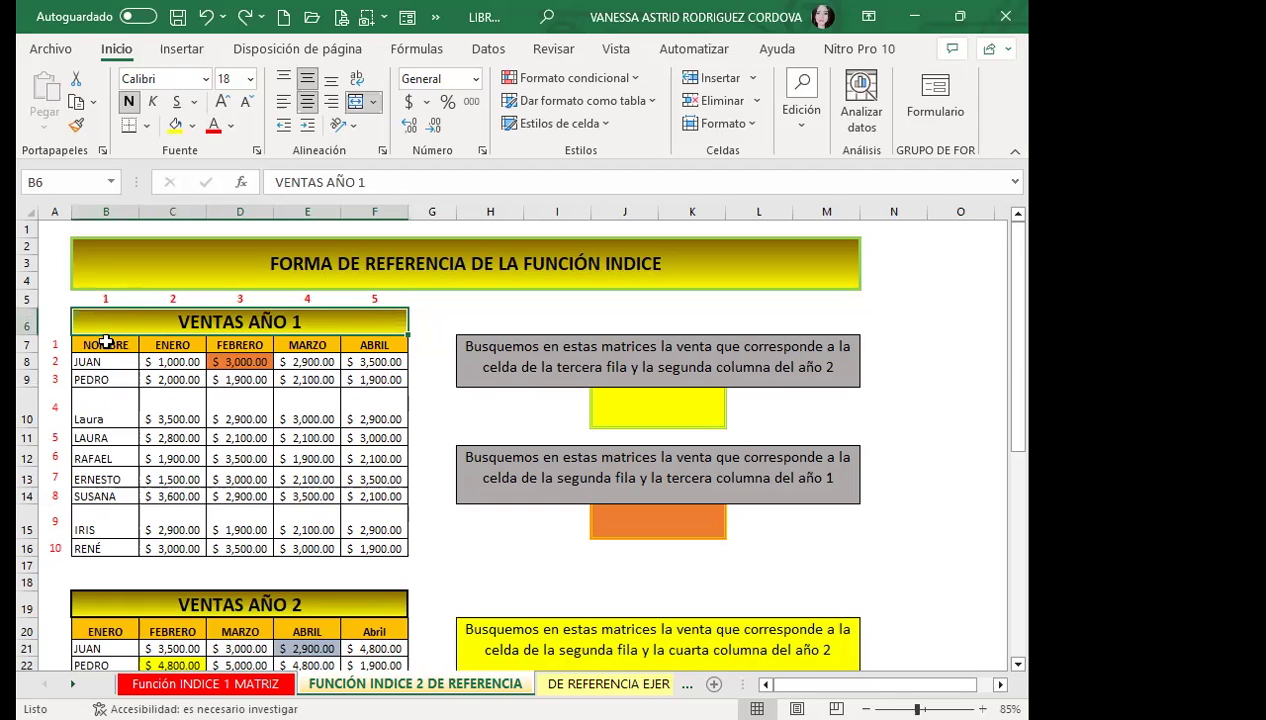
pyautogui.click(102, 346)
pyautogui.click(126, 323)
pyautogui.moveTo(137, 318); pyautogui.dragTo(121, 432)
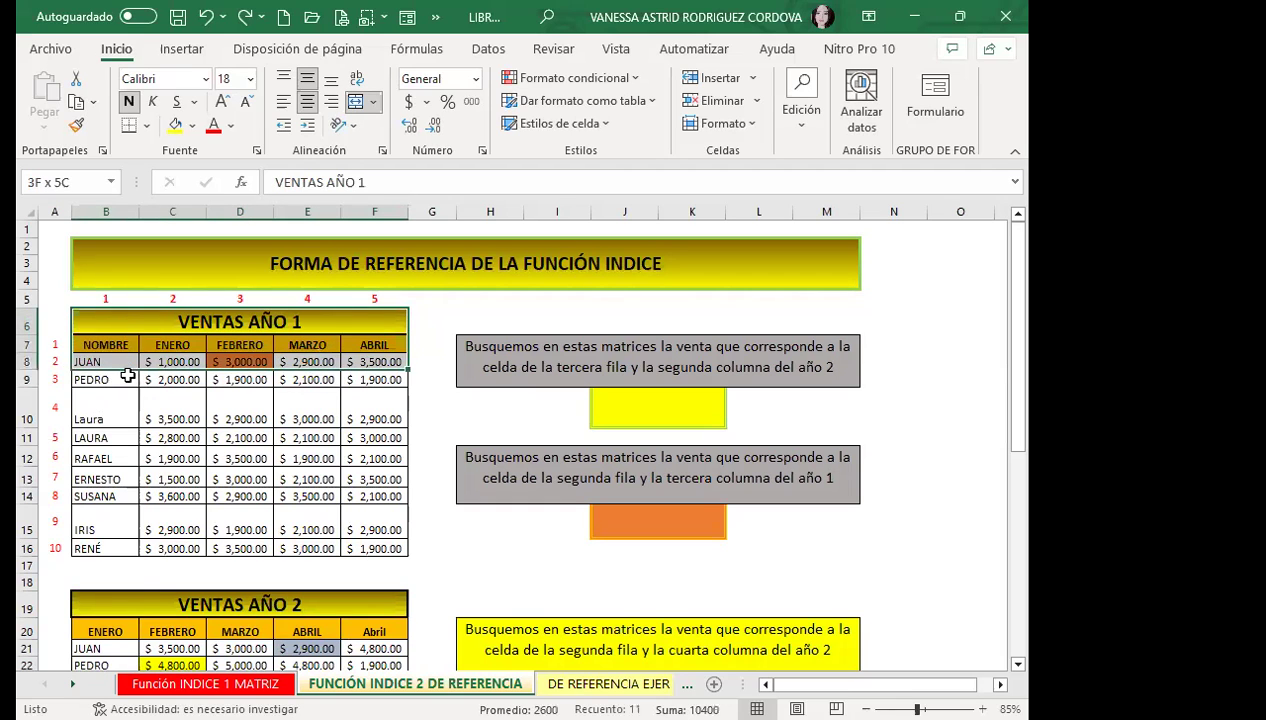
pyautogui.moveTo(121, 432); pyautogui.dragTo(114, 495)
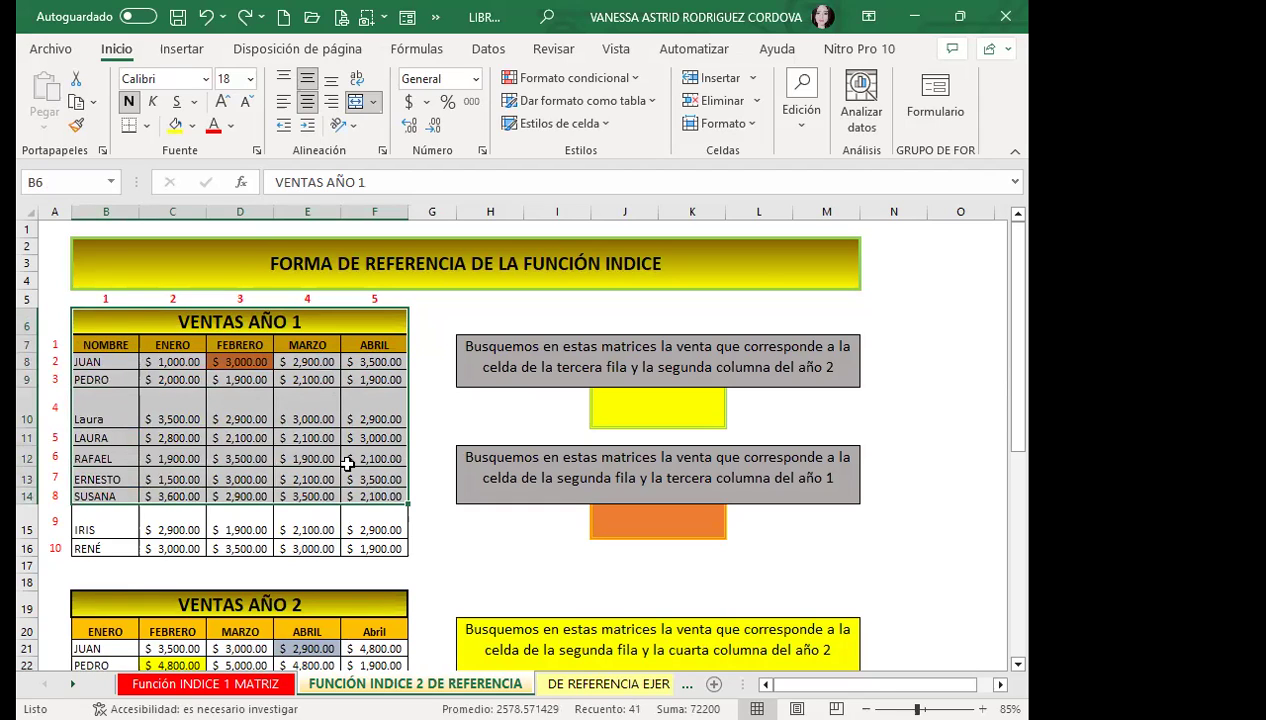
pyautogui.click(224, 517)
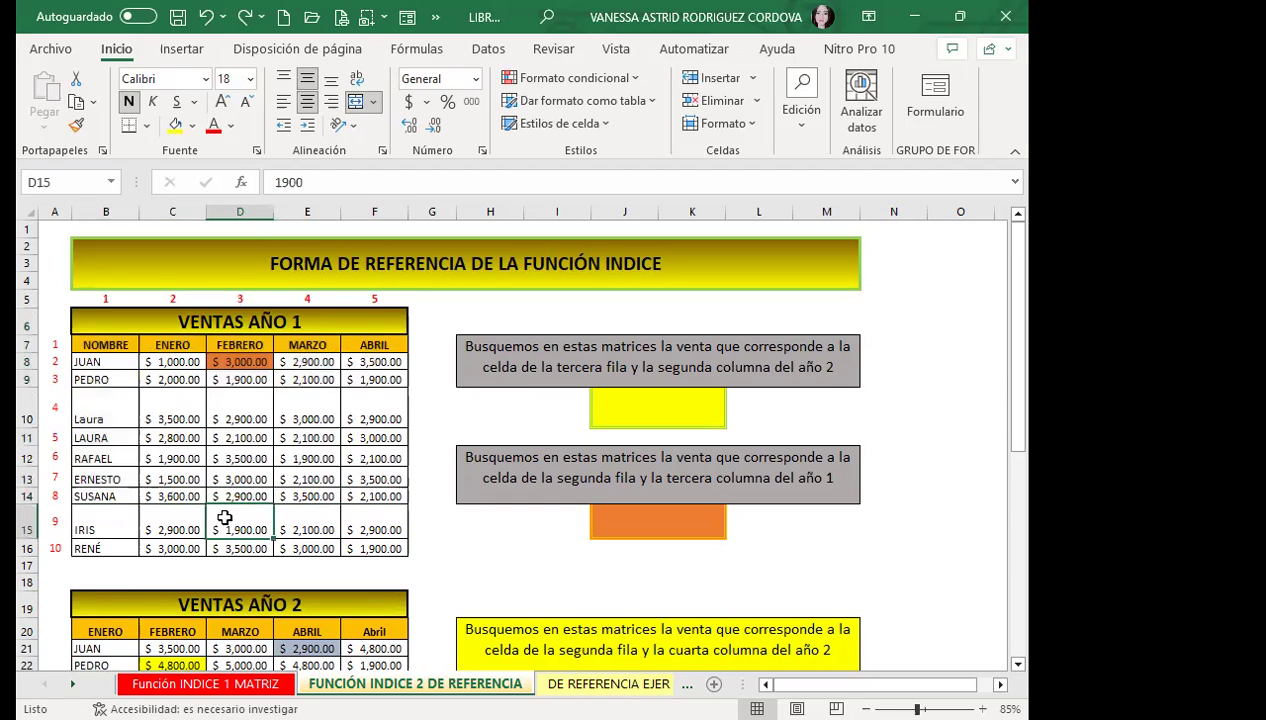
pyautogui.moveTo(105, 345)
pyautogui.mouseDown()
pyautogui.moveTo(338, 428)
pyautogui.moveTo(353, 541)
pyautogui.mouseUp()
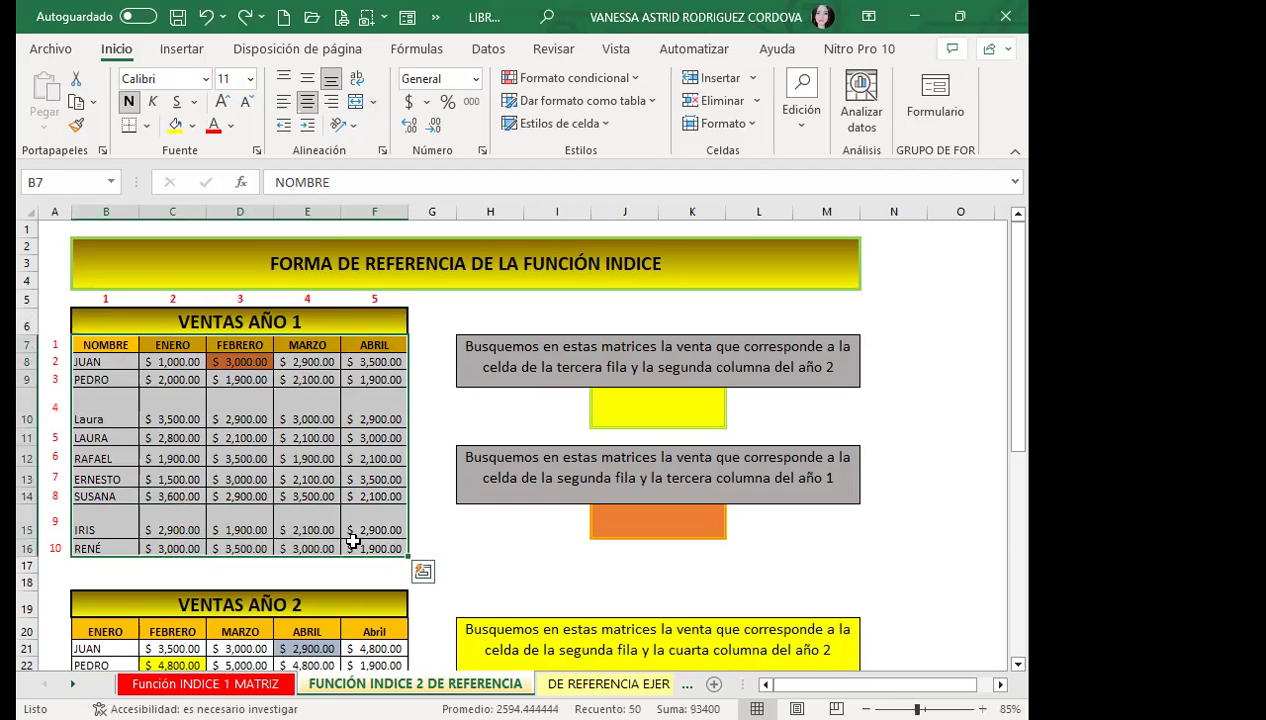
pyautogui.click(162, 381)
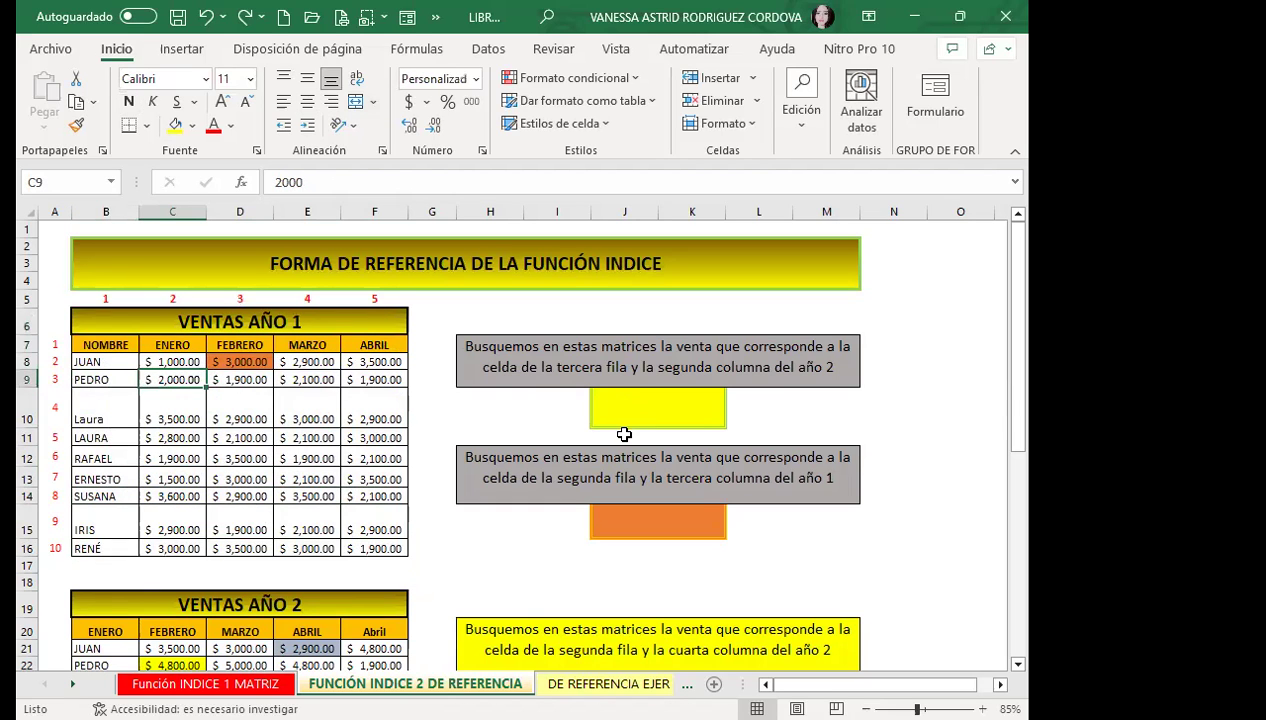
pyautogui.click(250, 400)
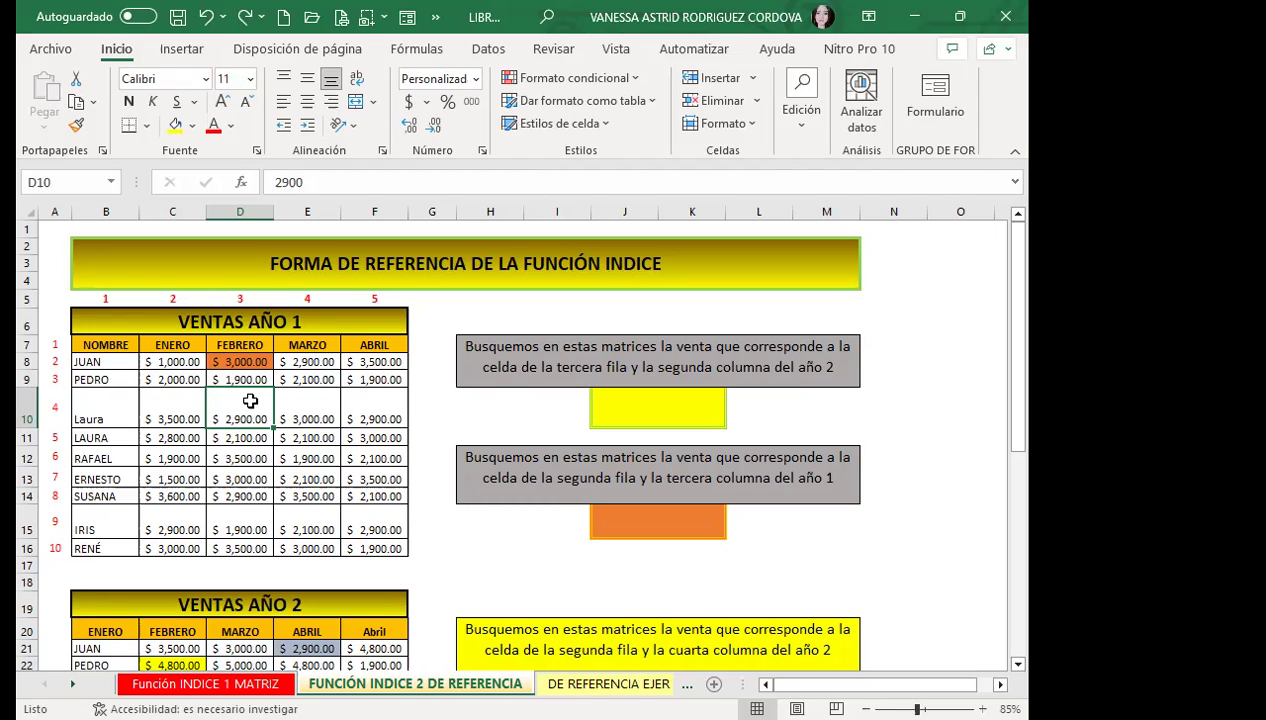
pyautogui.click(185, 361)
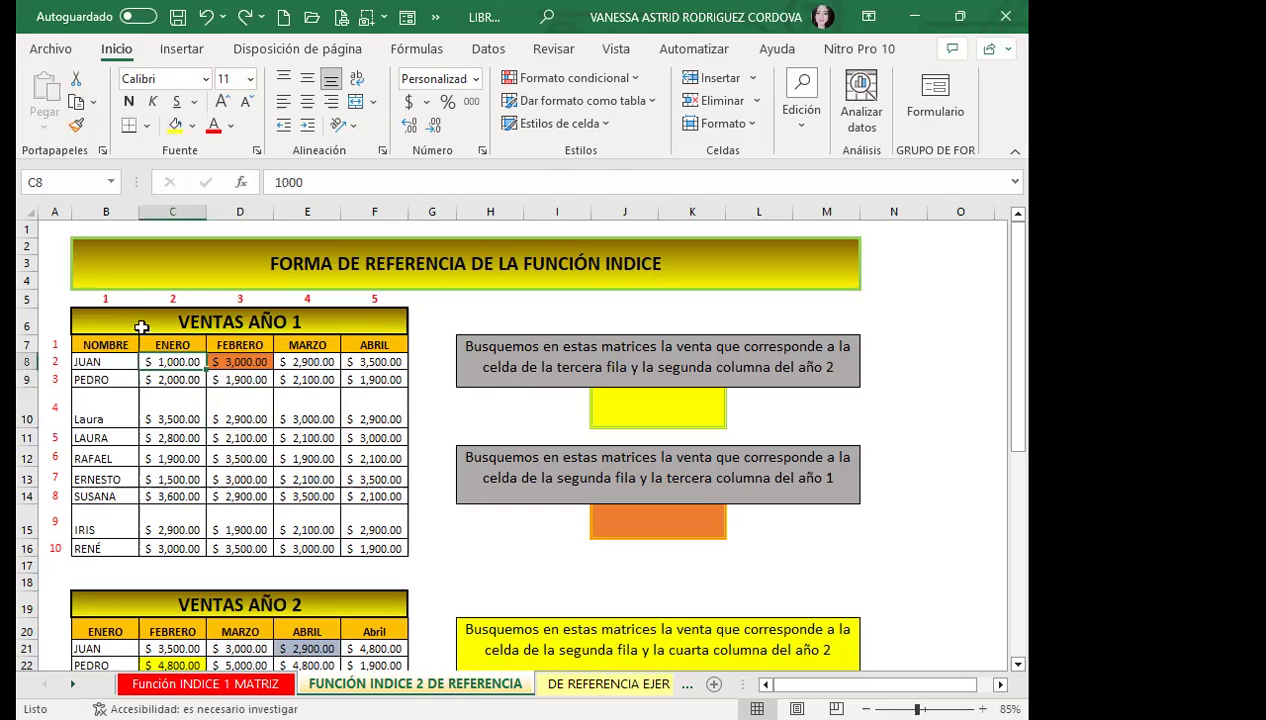
pyautogui.click(133, 318)
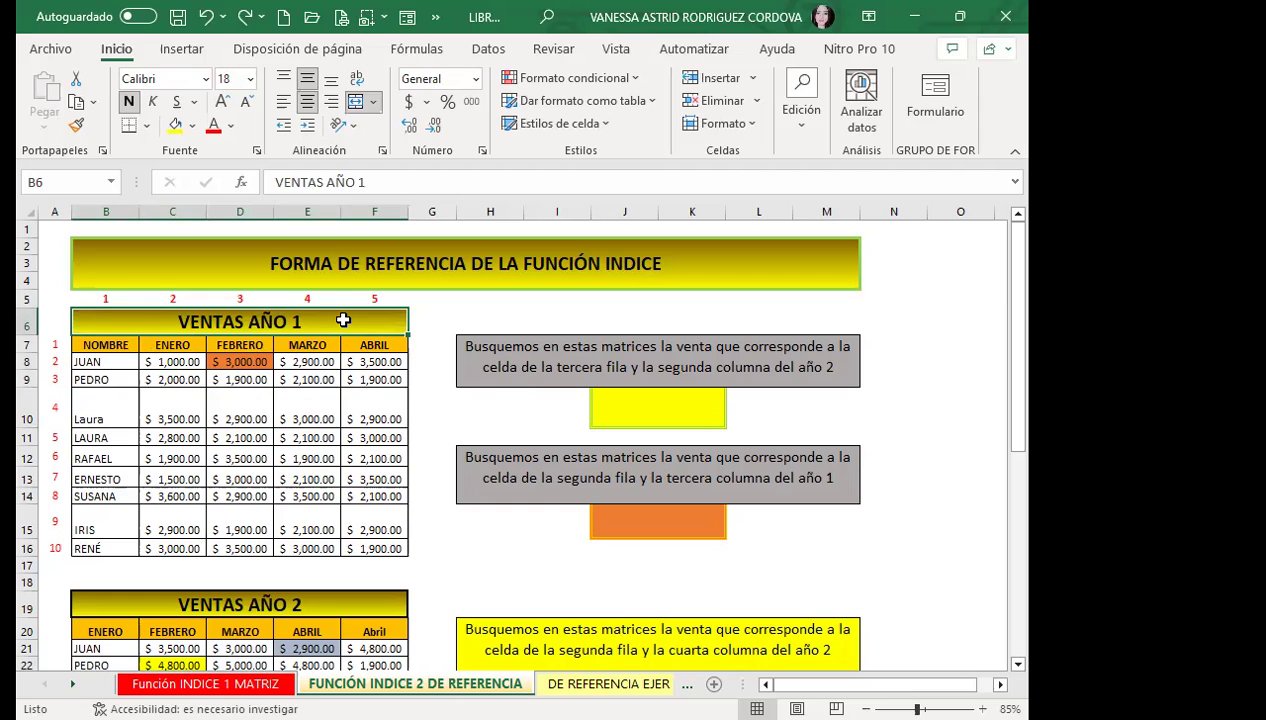
pyautogui.click(182, 380)
pyautogui.moveTo(105, 345)
pyautogui.mouseDown()
pyautogui.moveTo(373, 484)
pyautogui.moveTo(375, 548)
pyautogui.mouseUp()
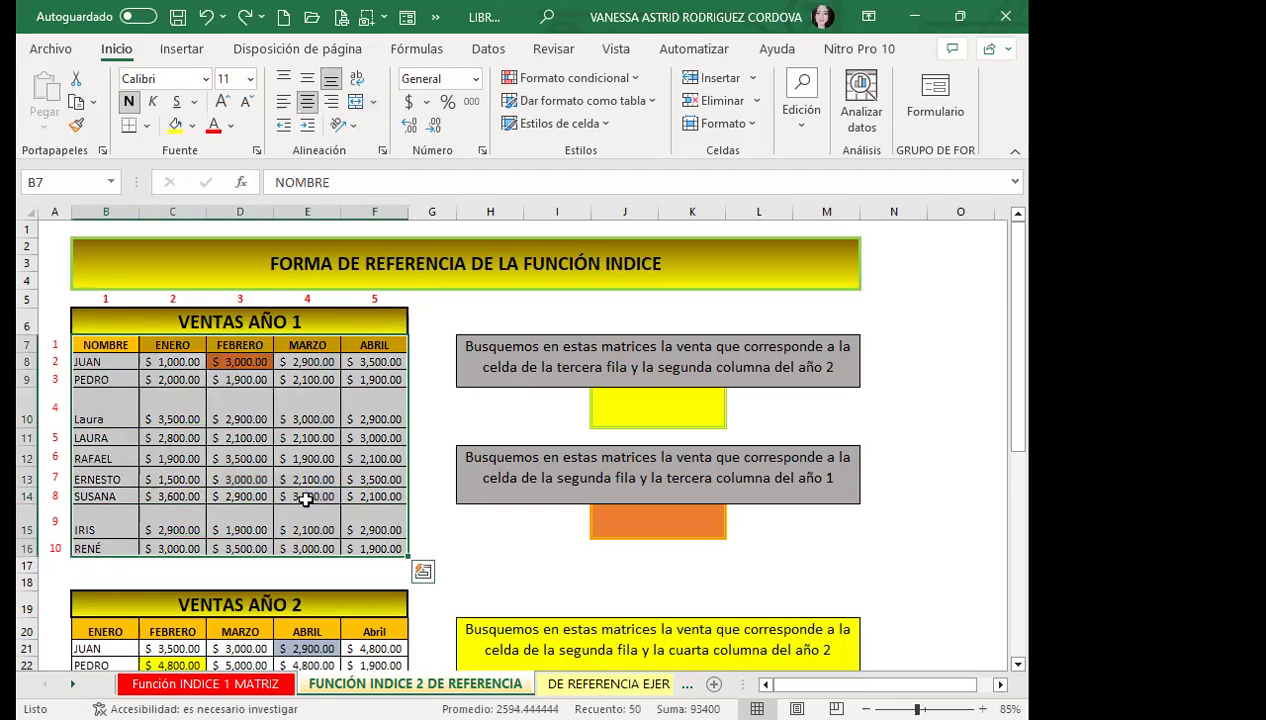
pyautogui.click(112, 396)
pyautogui.click(673, 413)
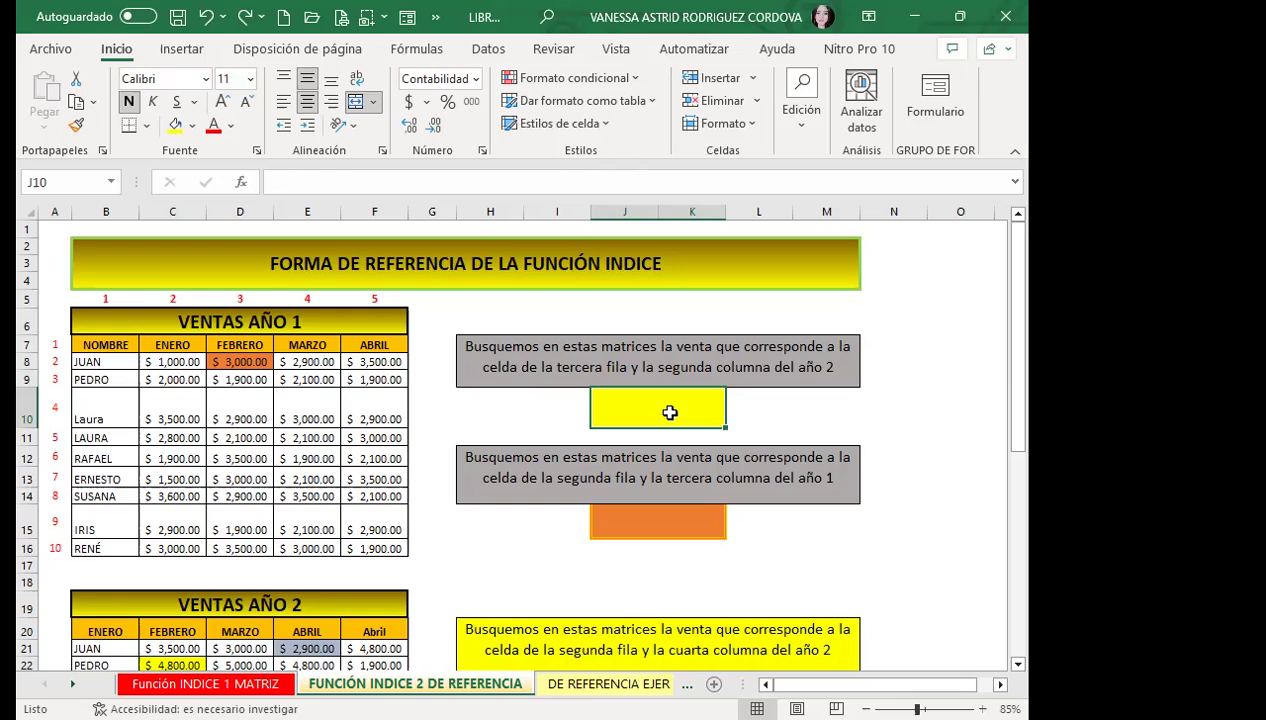
# Insert INDICE from the =INDI autocomplete suggestions into cell J10
pyautogui.write('=')
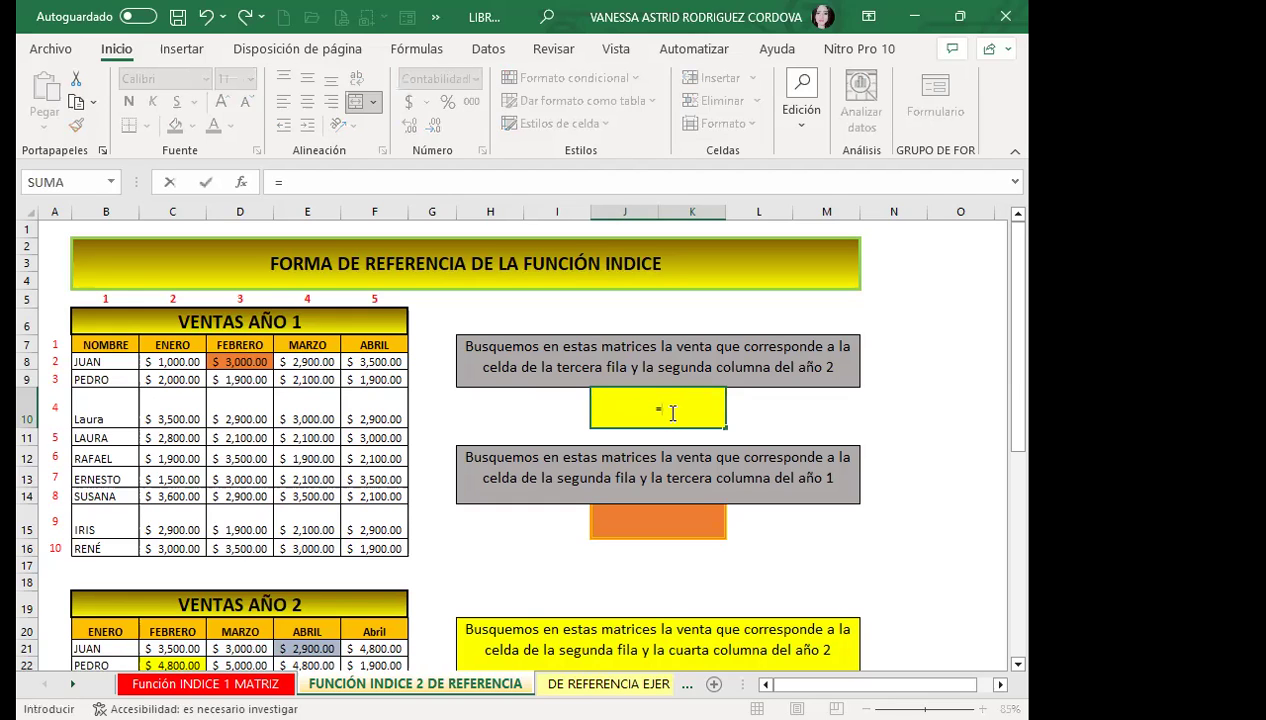
pyautogui.write('INDI')
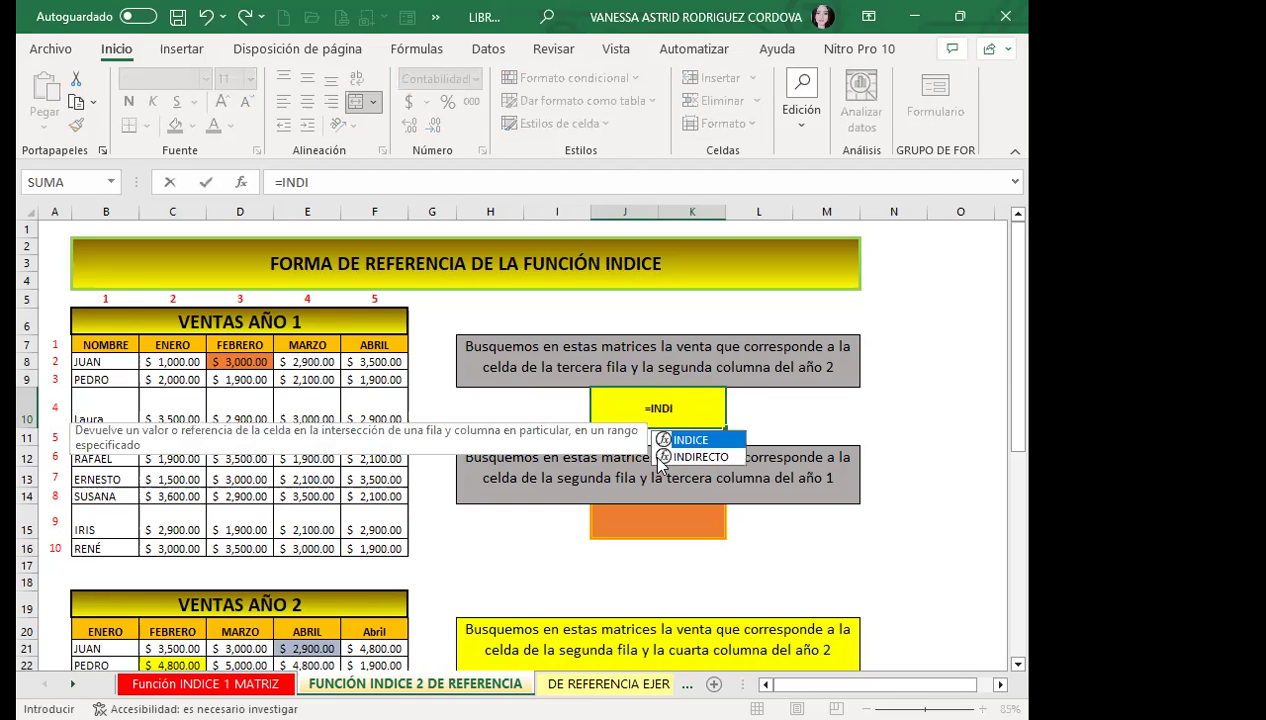
pyautogui.doubleClick(685, 439)
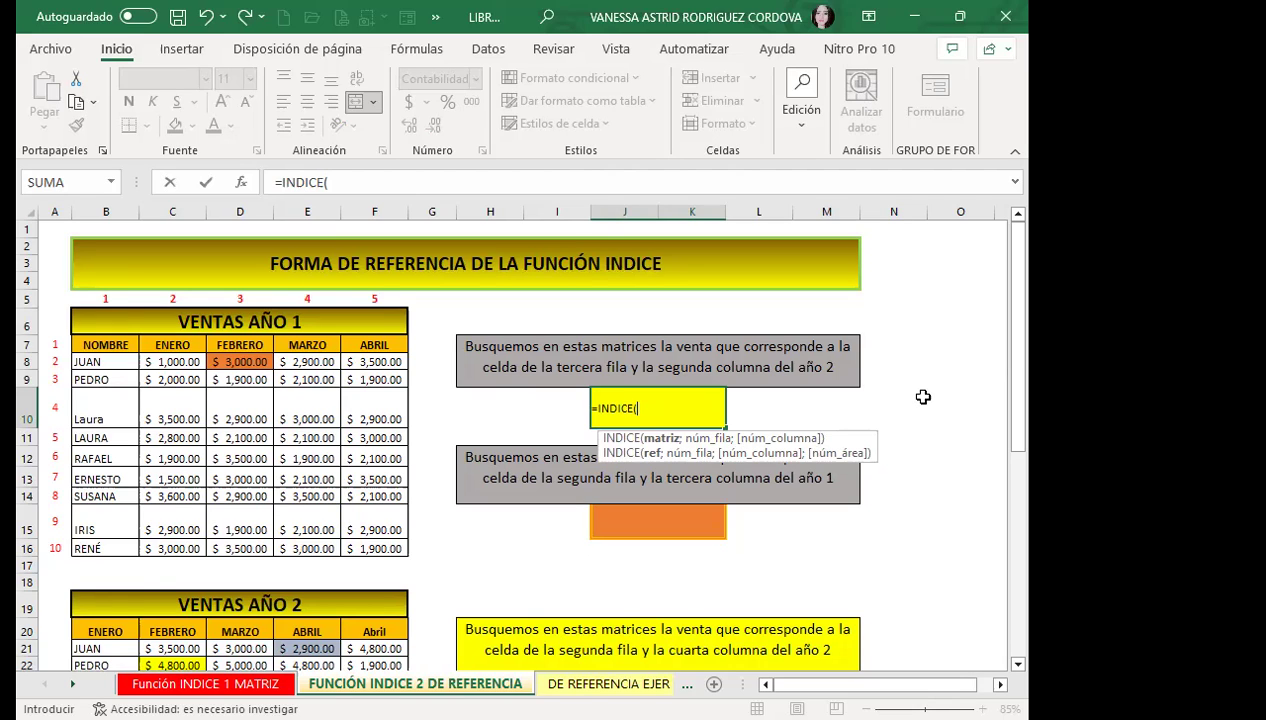
# Add the two-area reference (B7:F16;B20:F29) covering both year tables to J10's INDICE formula
pyautogui.write('(')
pyautogui.click(91, 344)
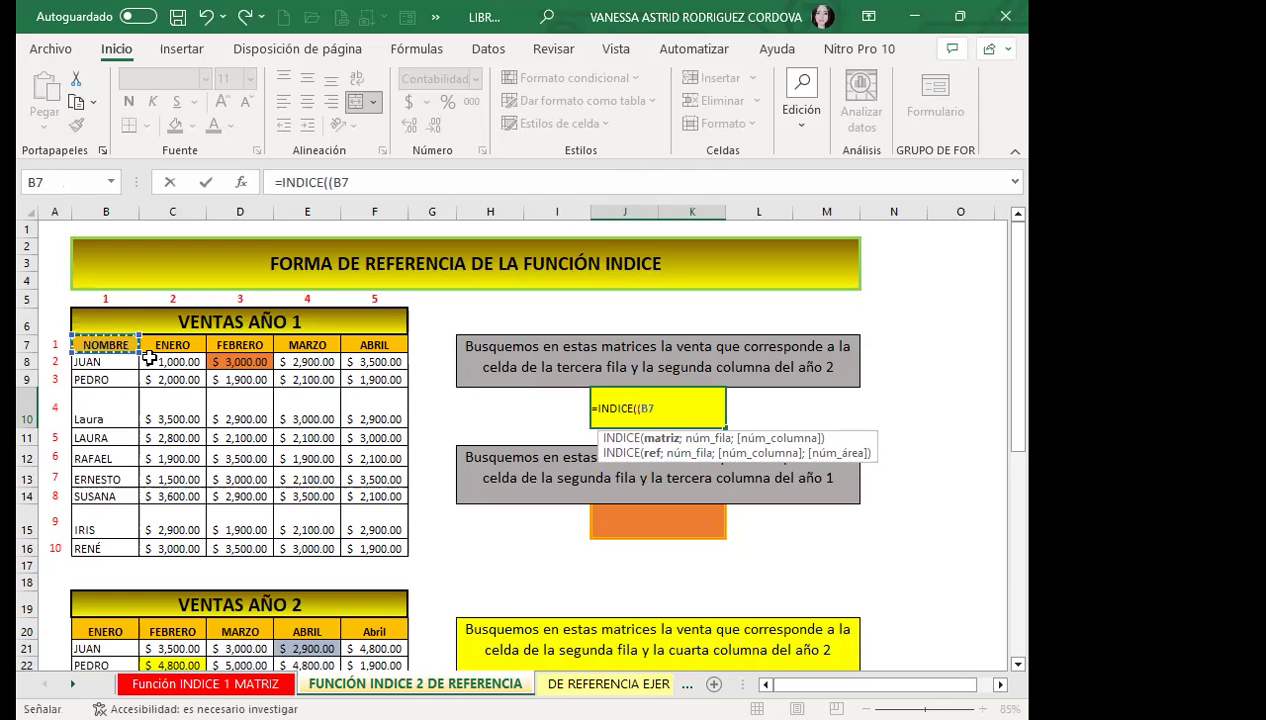
pyautogui.keyDown('shift'); pyautogui.click(367, 560); pyautogui.keyUp('shift')
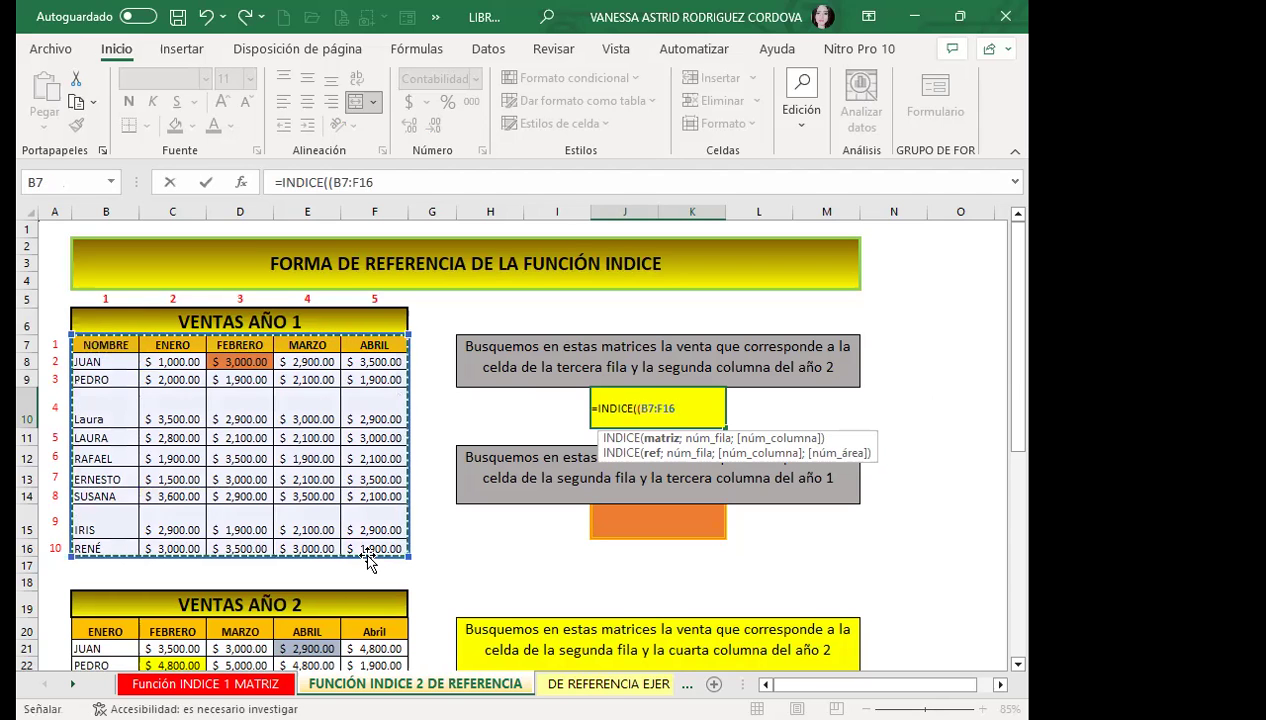
pyautogui.write(';')
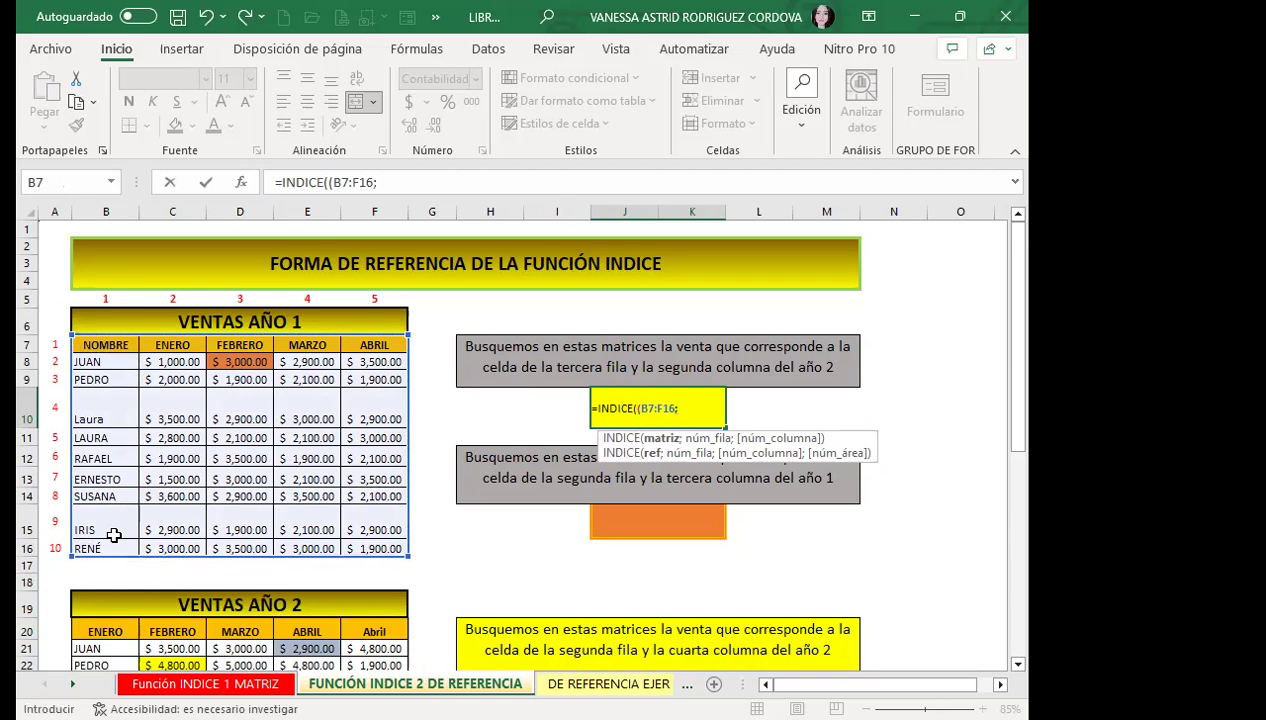
pyautogui.scroll(-1, 113, 529)
pyautogui.scroll(-2, 132, 518)
pyautogui.click(128, 481)
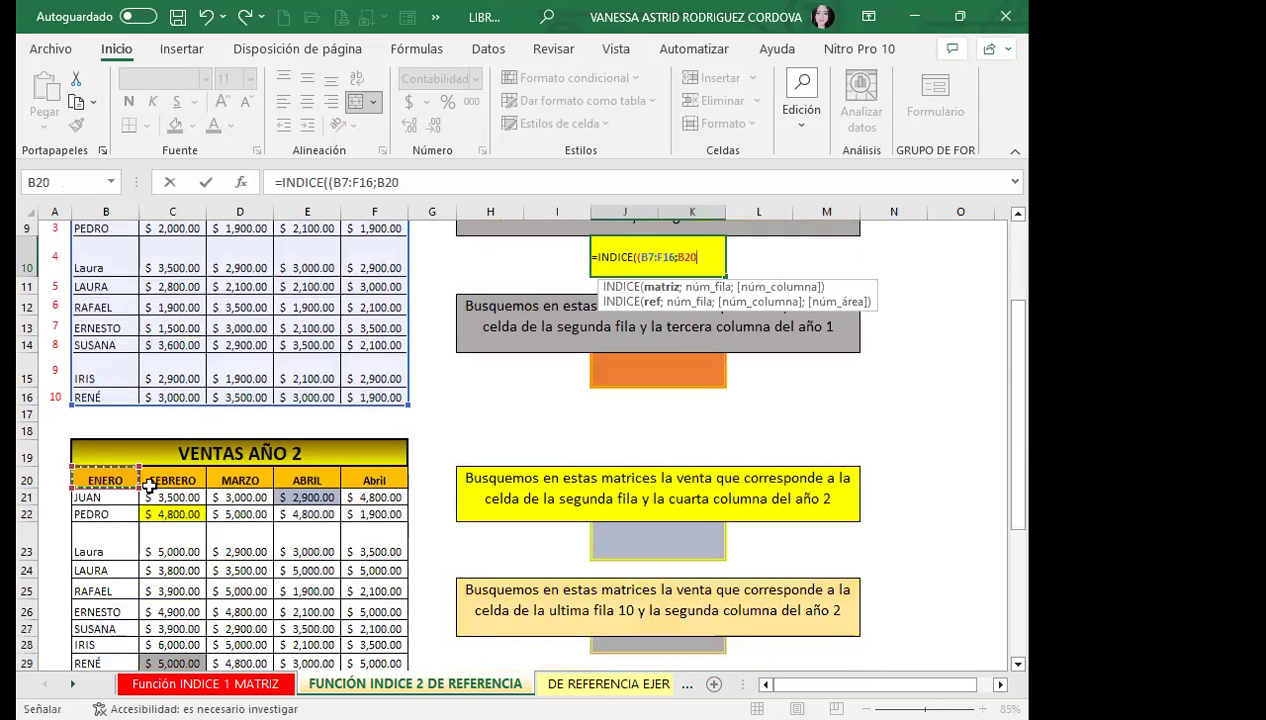
pyautogui.keyDown('shift'); pyautogui.click(367, 662); pyautogui.keyUp('shift')
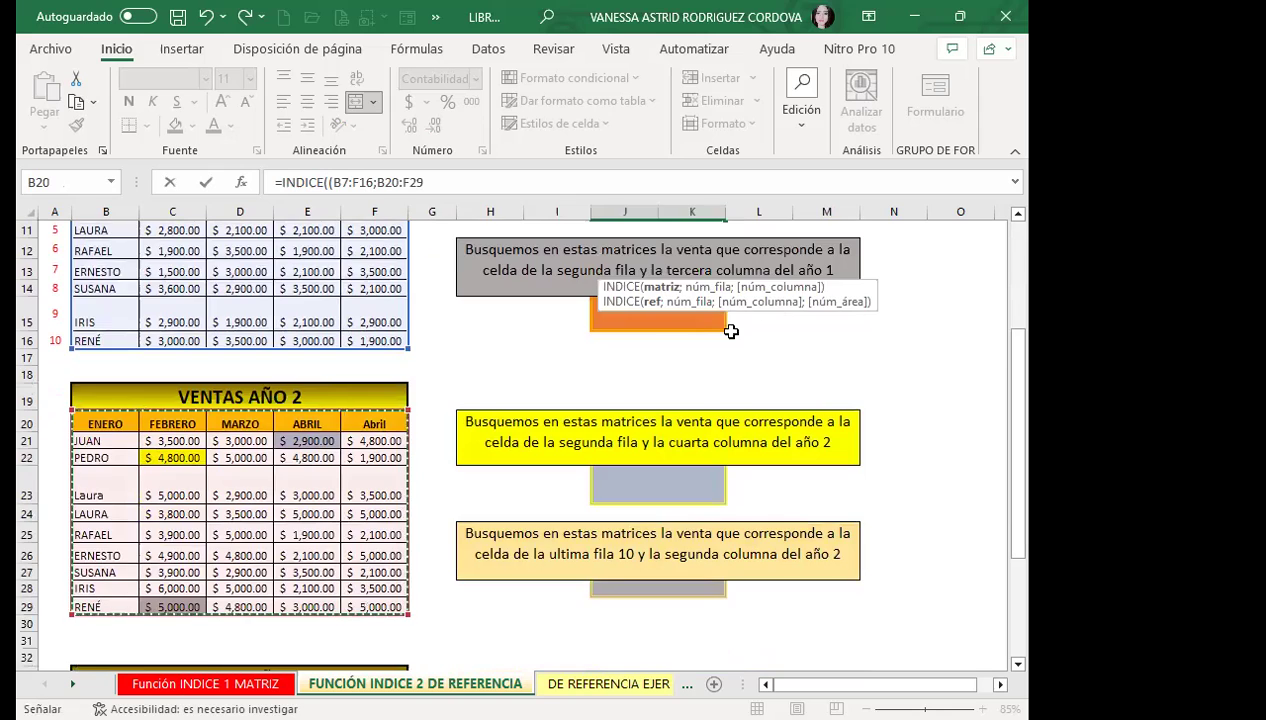
pyautogui.scroll(2, 731, 331)
# Close the reference list with ) and add the ; separator for the row argument
pyautogui.write(')')
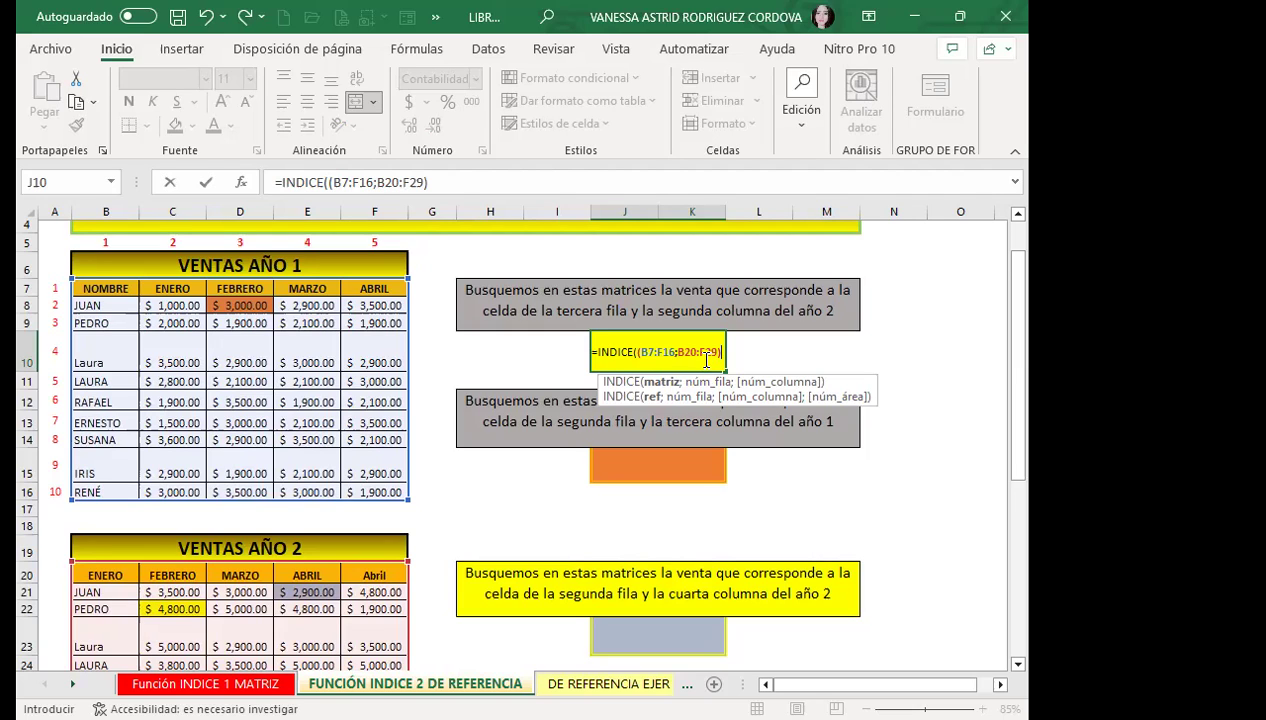
pyautogui.write(';')
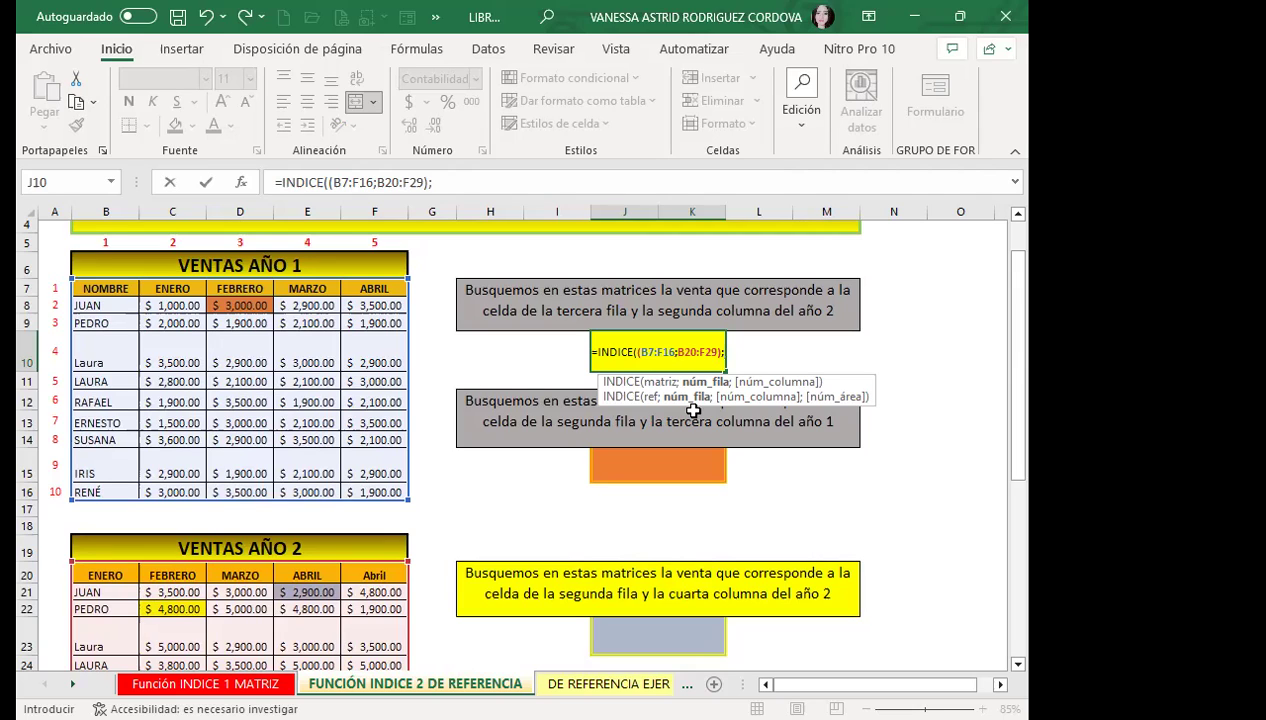
# Finish J10's formula with row 3, column 2, area 2, fixing the comma typo, and commit it
pyautogui.write('3')
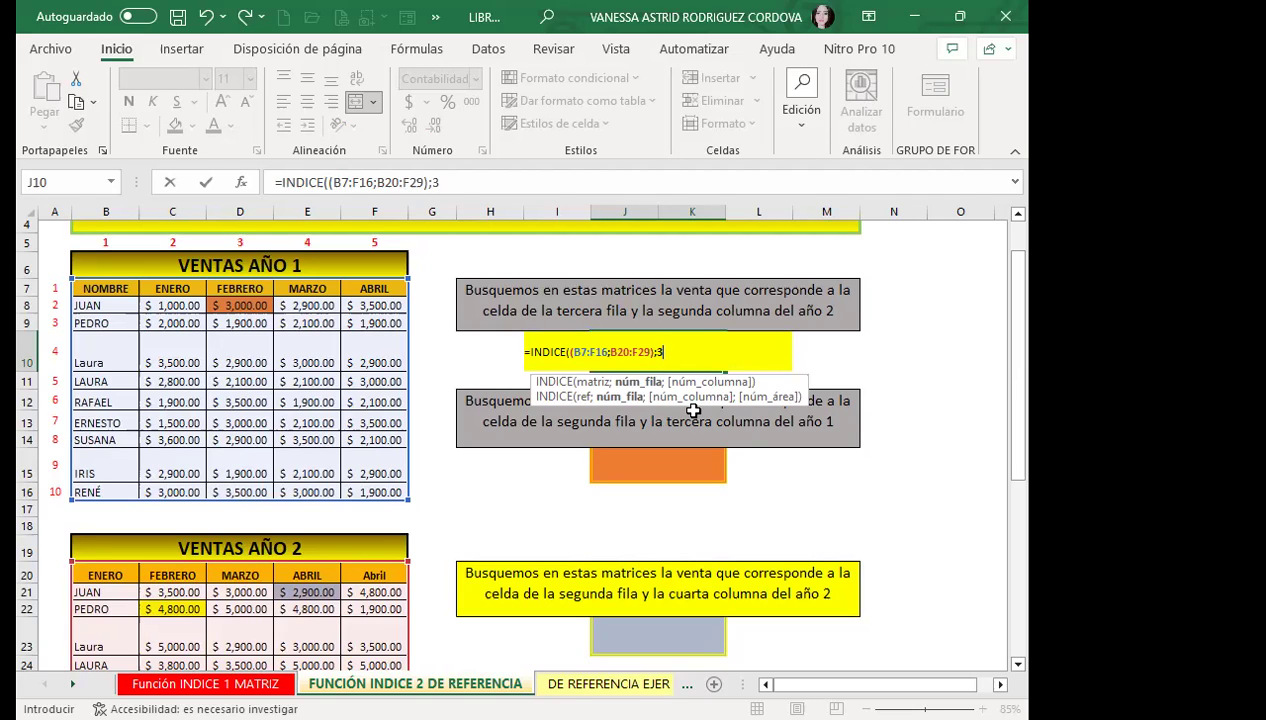
pyautogui.write('2')
pyautogui.press('BackSpace')
pyautogui.write(',2')
pyautogui.write(';')
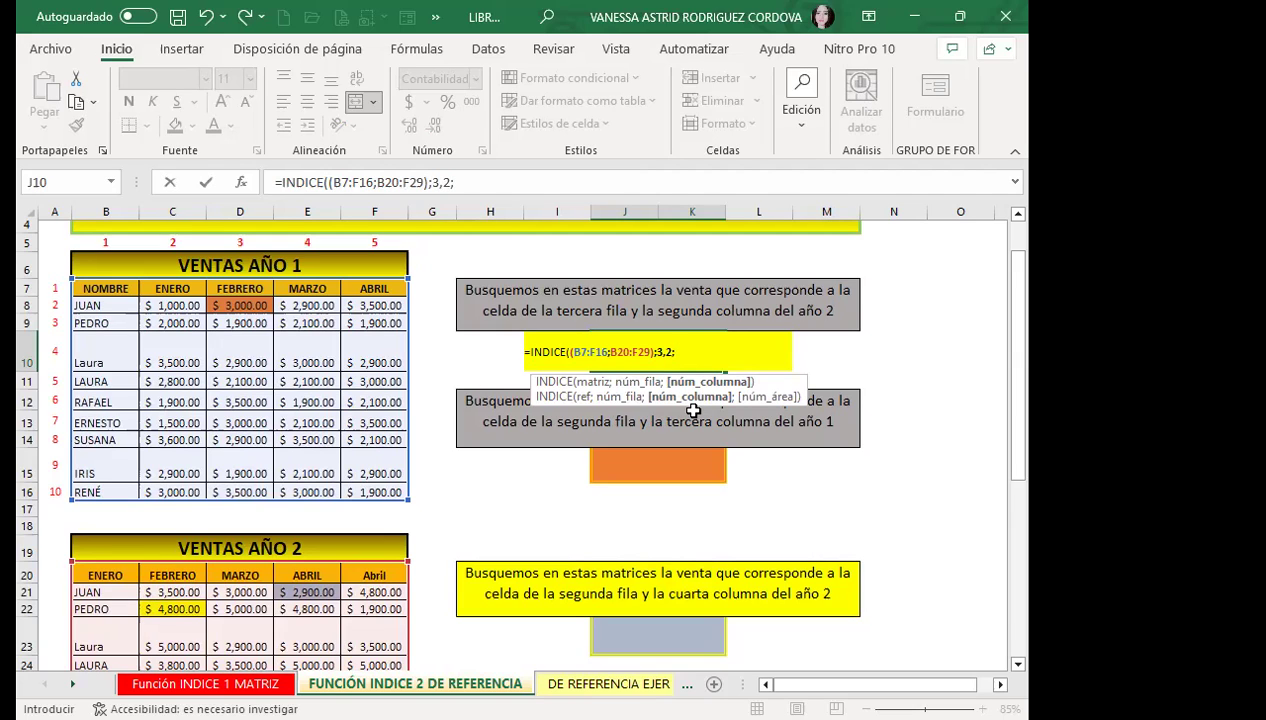
pyautogui.click(666, 352)
pyautogui.press('BackSpace')
pyautogui.write(';')
pyautogui.click(690, 356)
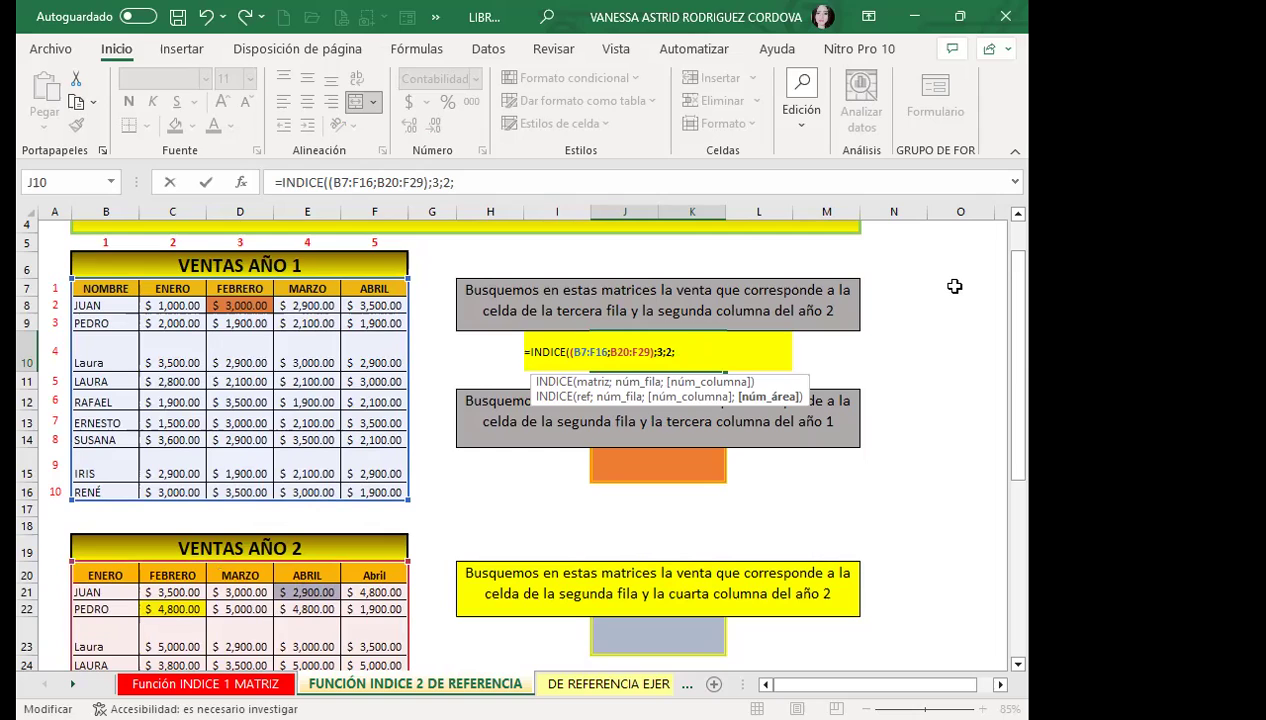
pyautogui.write('2')
pyautogui.scroll(-2, 217, 567)
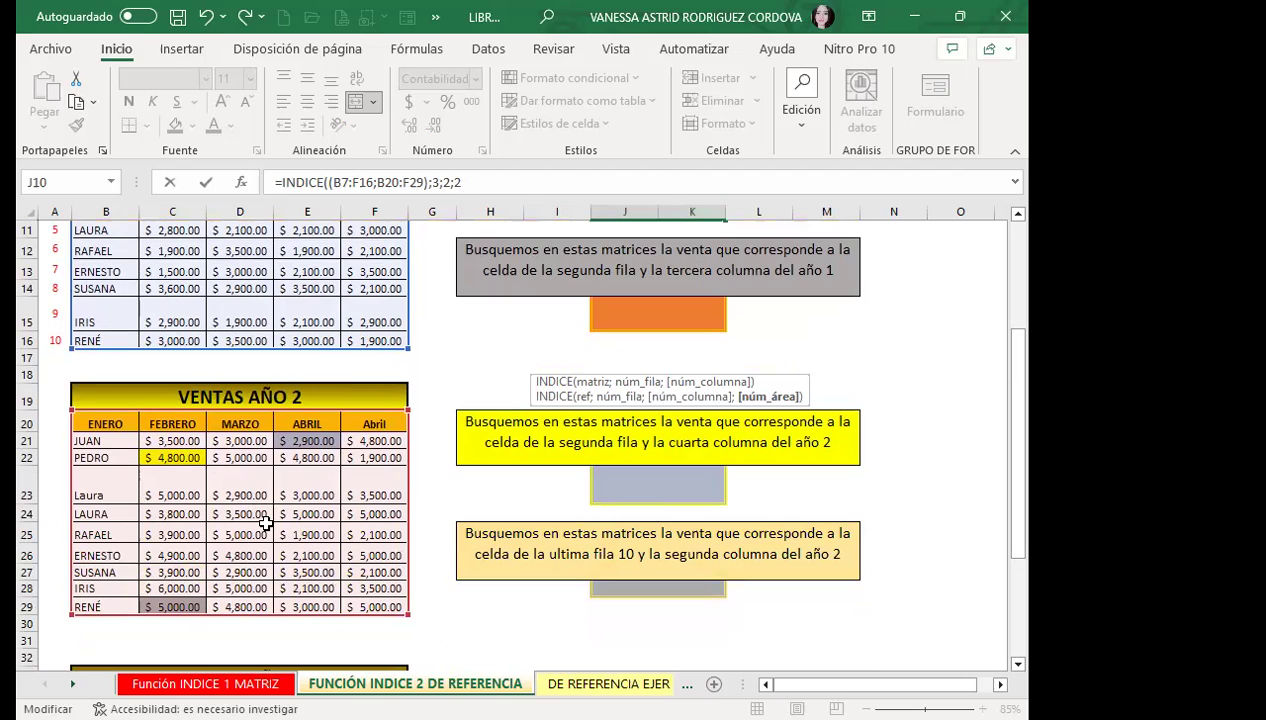
pyautogui.scroll(2, 293, 510)
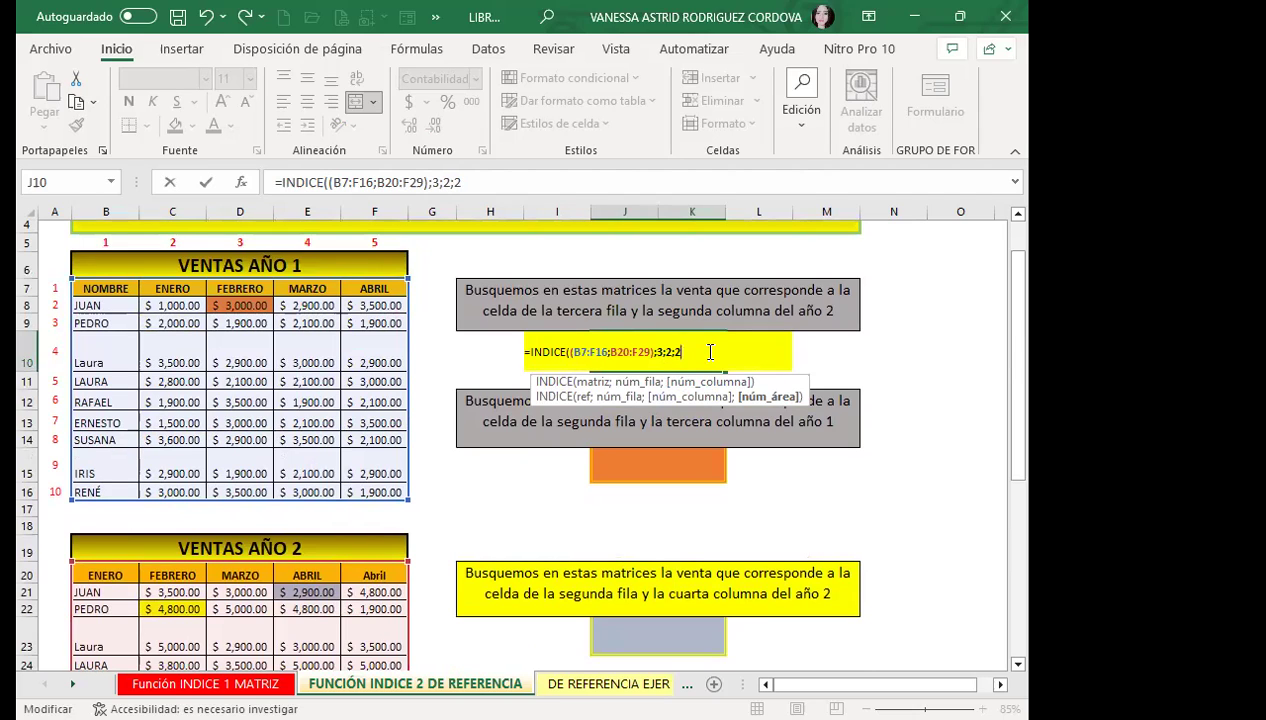
pyautogui.write(')')
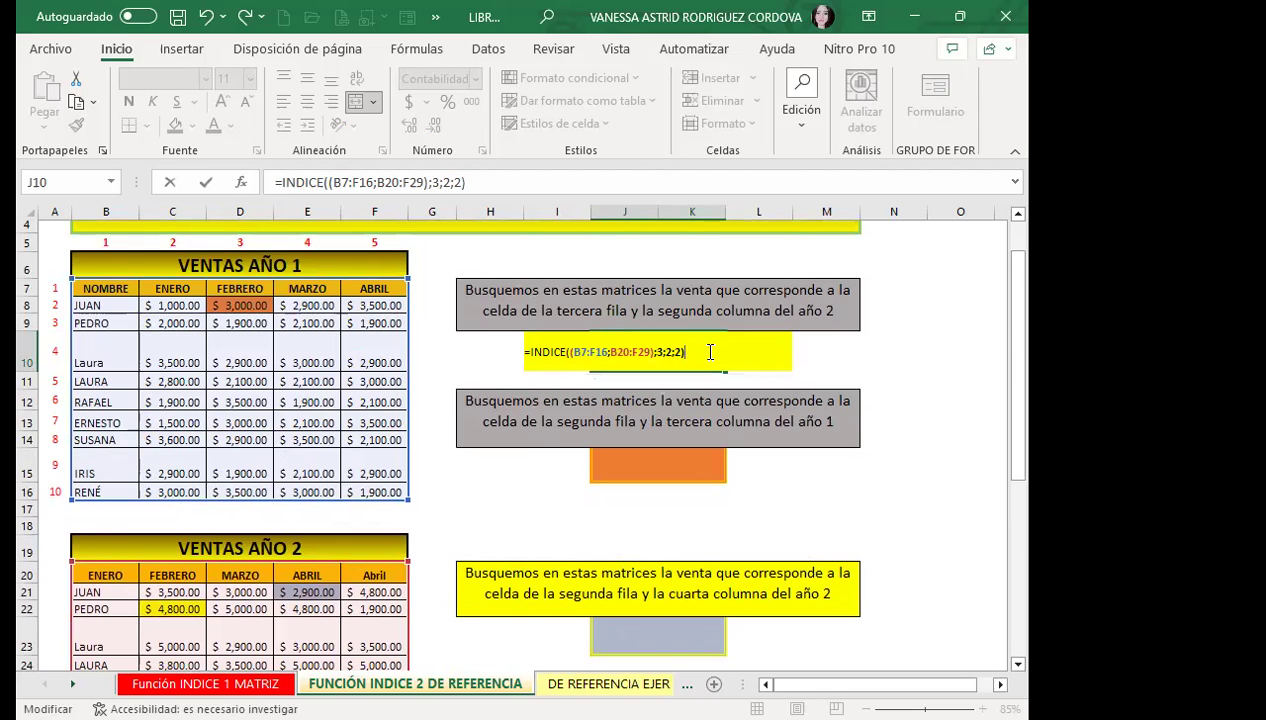
pyautogui.press('Return')
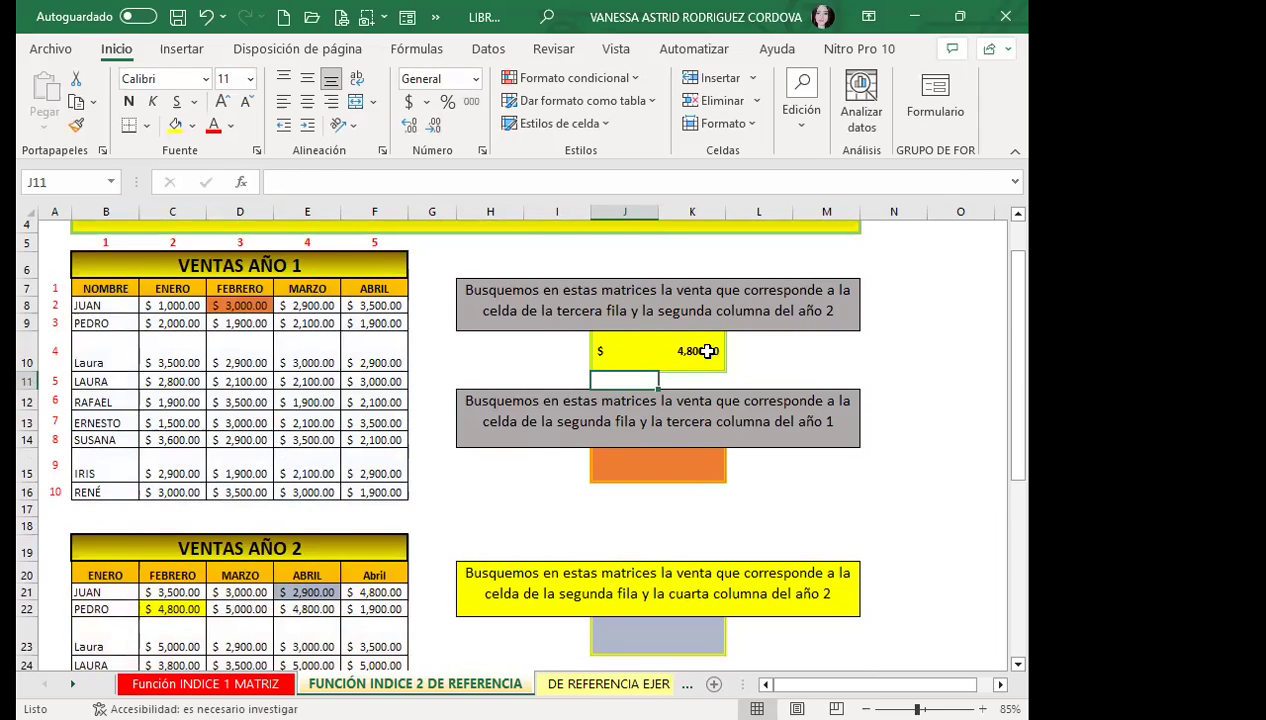
pyautogui.scroll(-2, 172, 447)
pyautogui.click(175, 512)
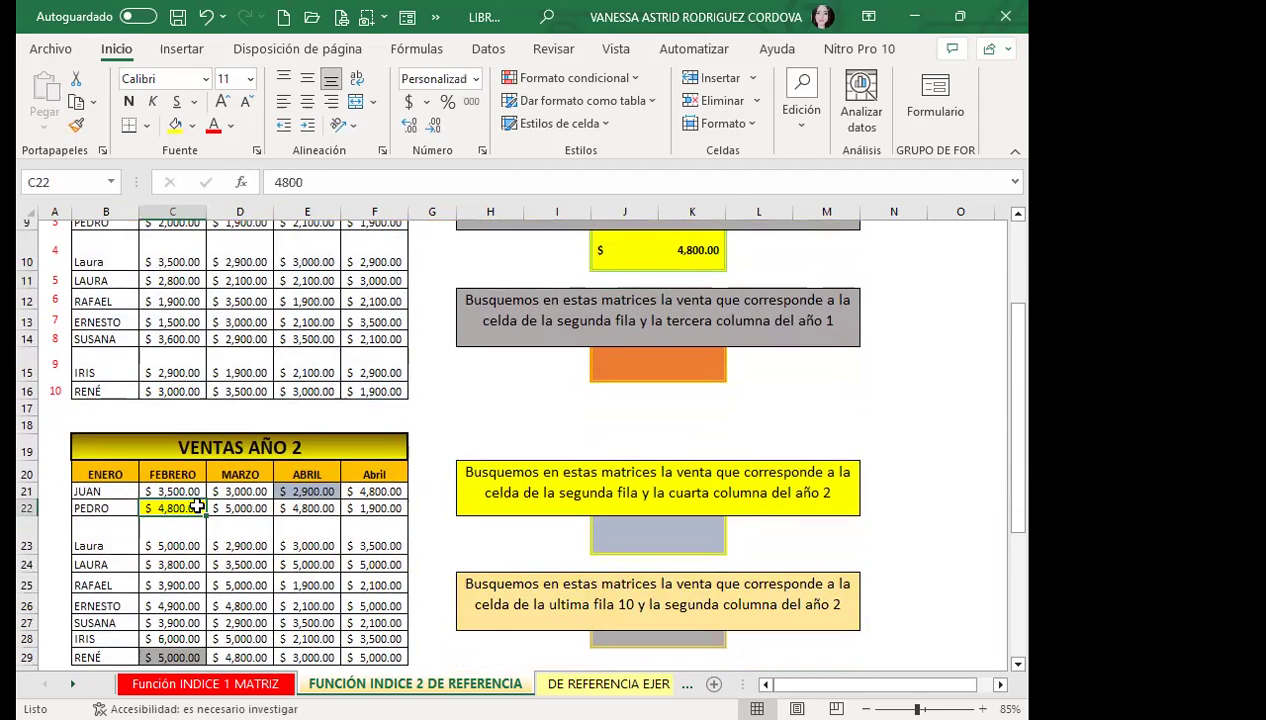
pyautogui.scroll(3, 198, 508)
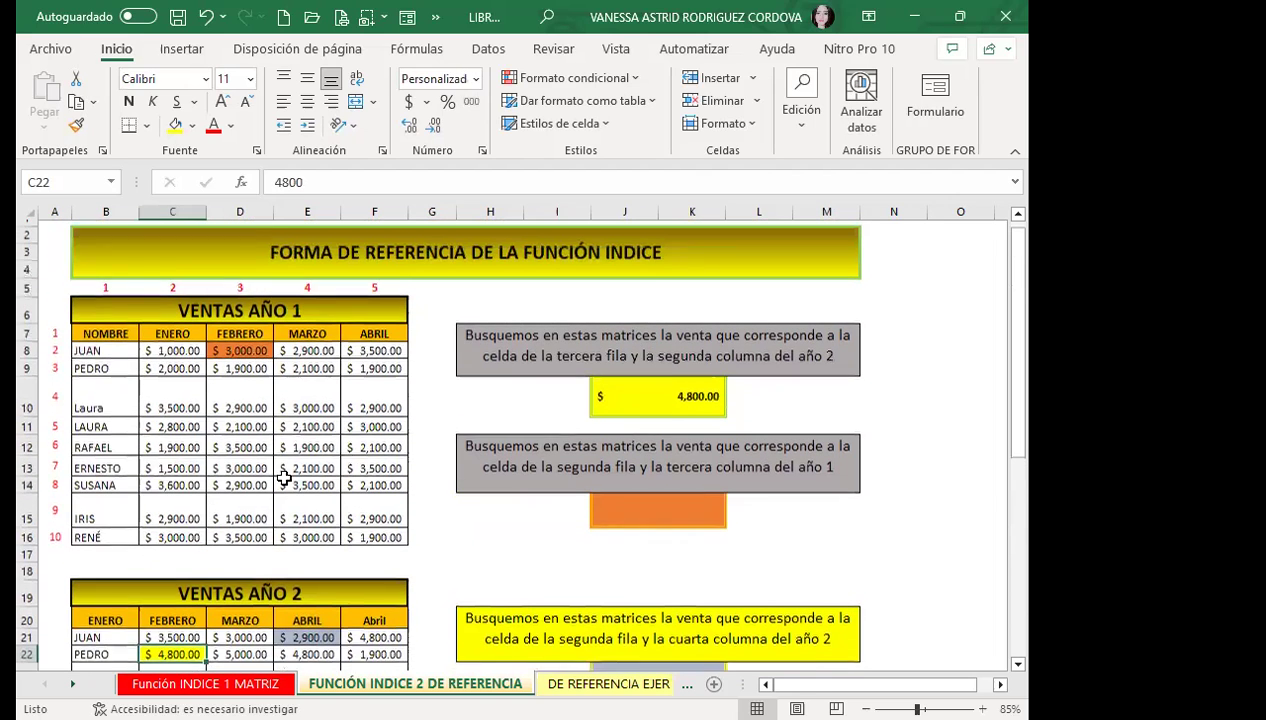
pyautogui.click(673, 414)
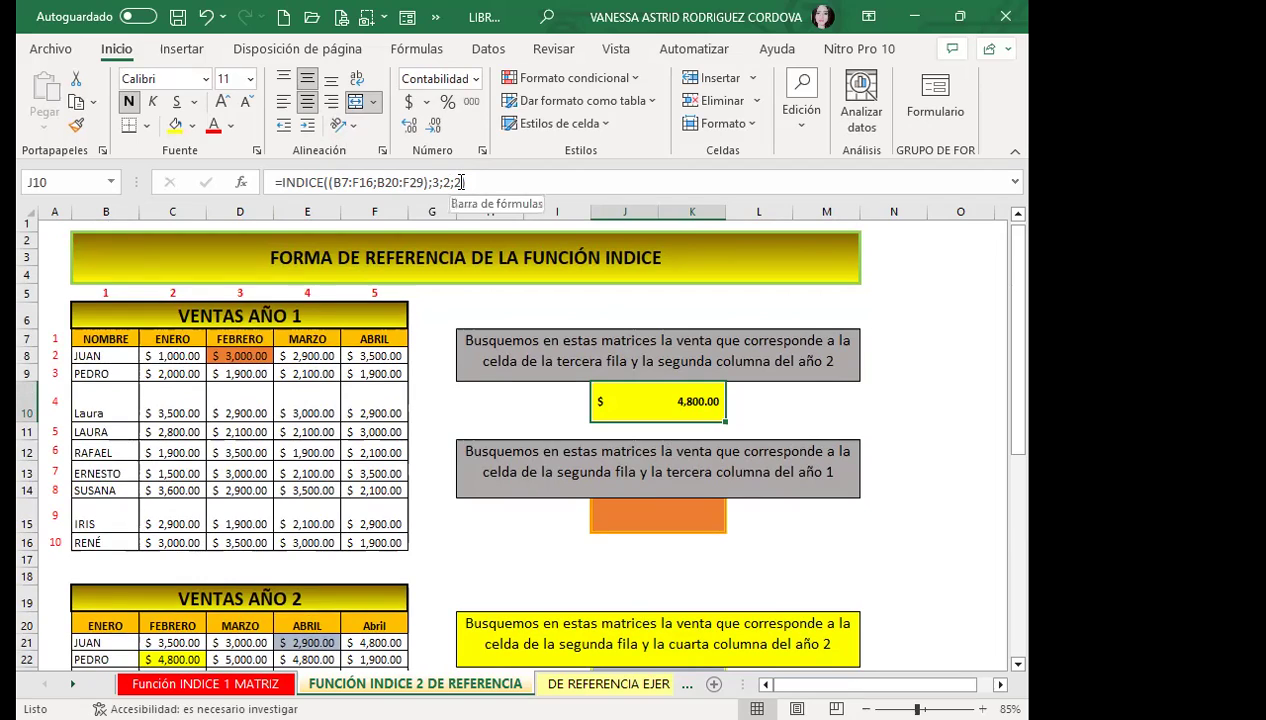
pyautogui.click(465, 182)
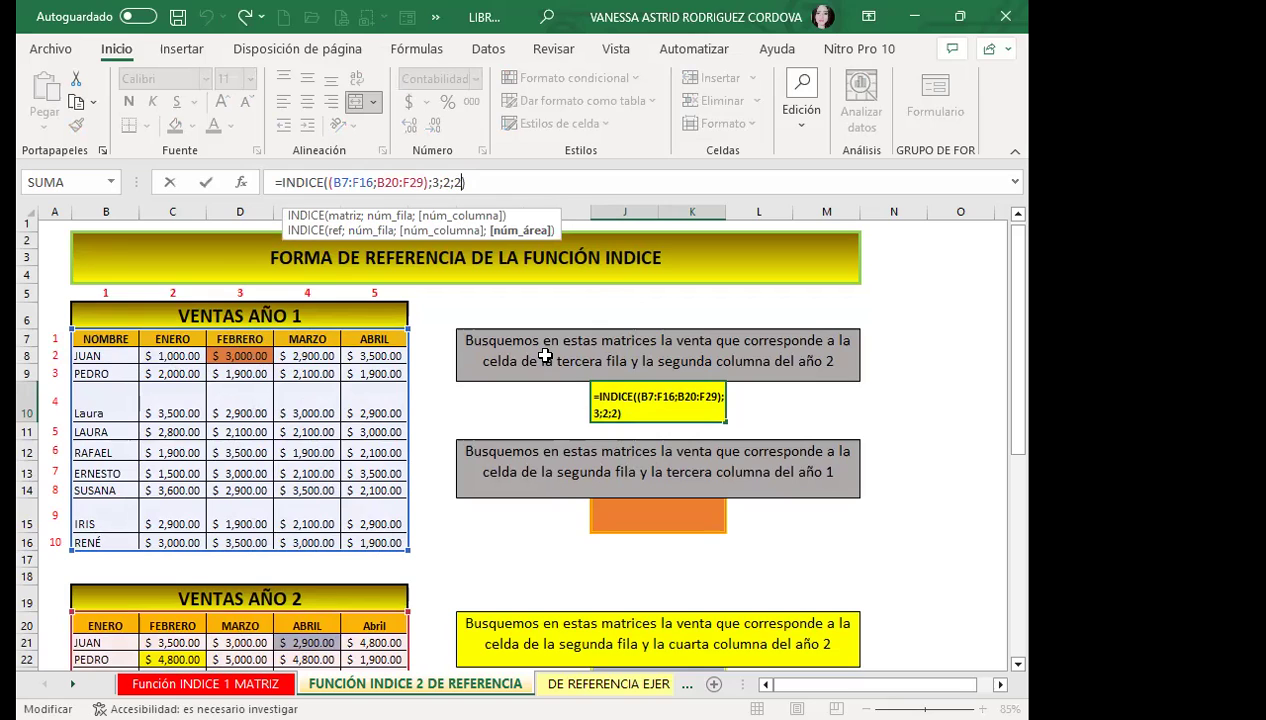
pyautogui.press('Return')
pyautogui.click(712, 404)
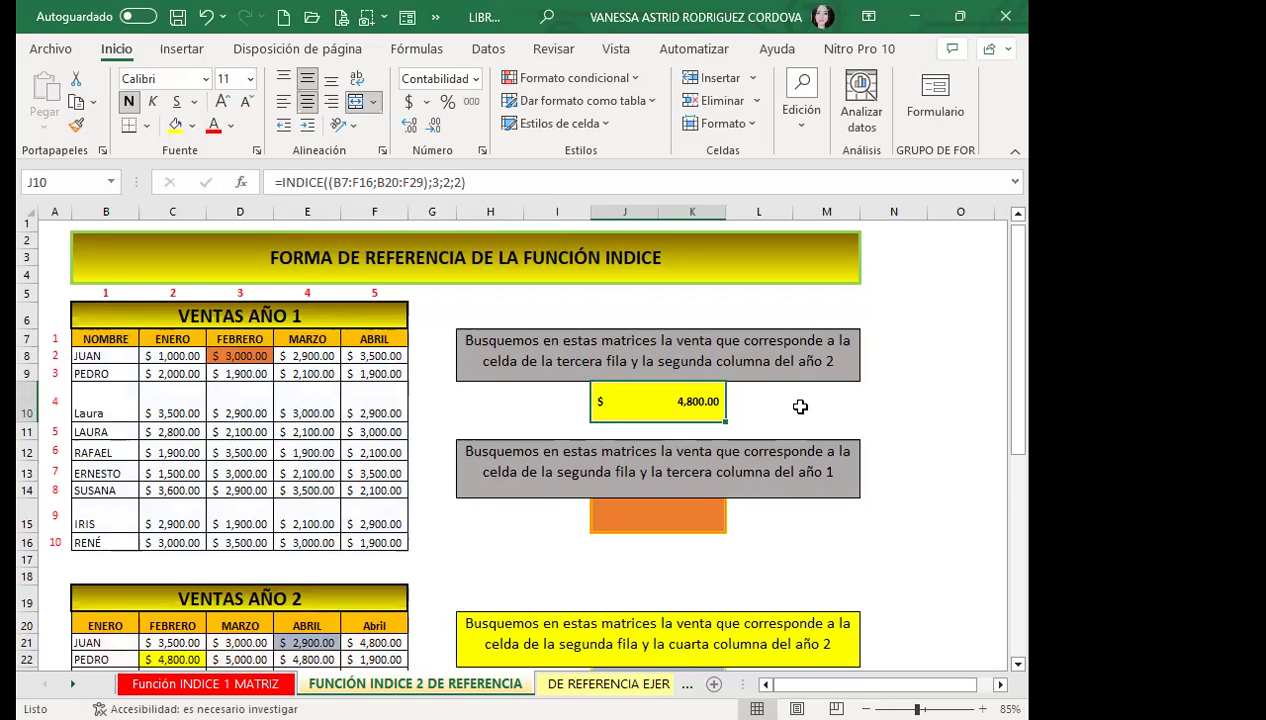
pyautogui.scroll(-2, 389, 484)
pyautogui.click(185, 556)
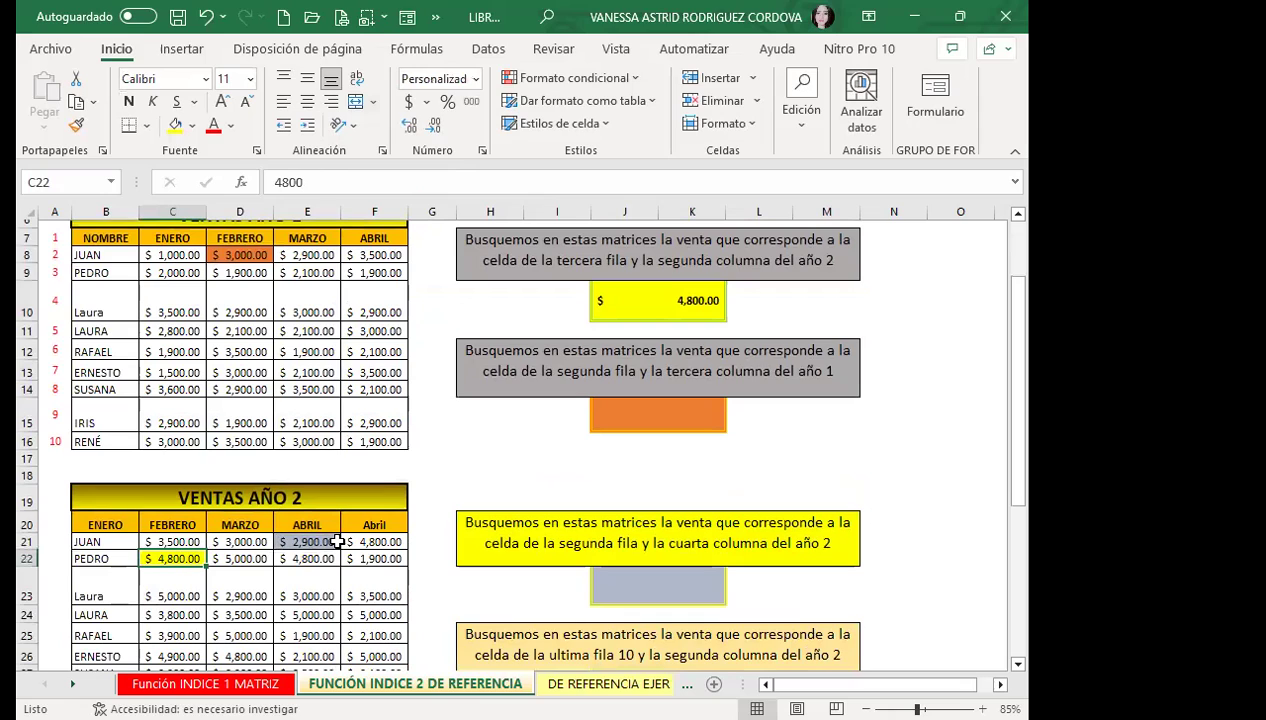
pyautogui.click(646, 414)
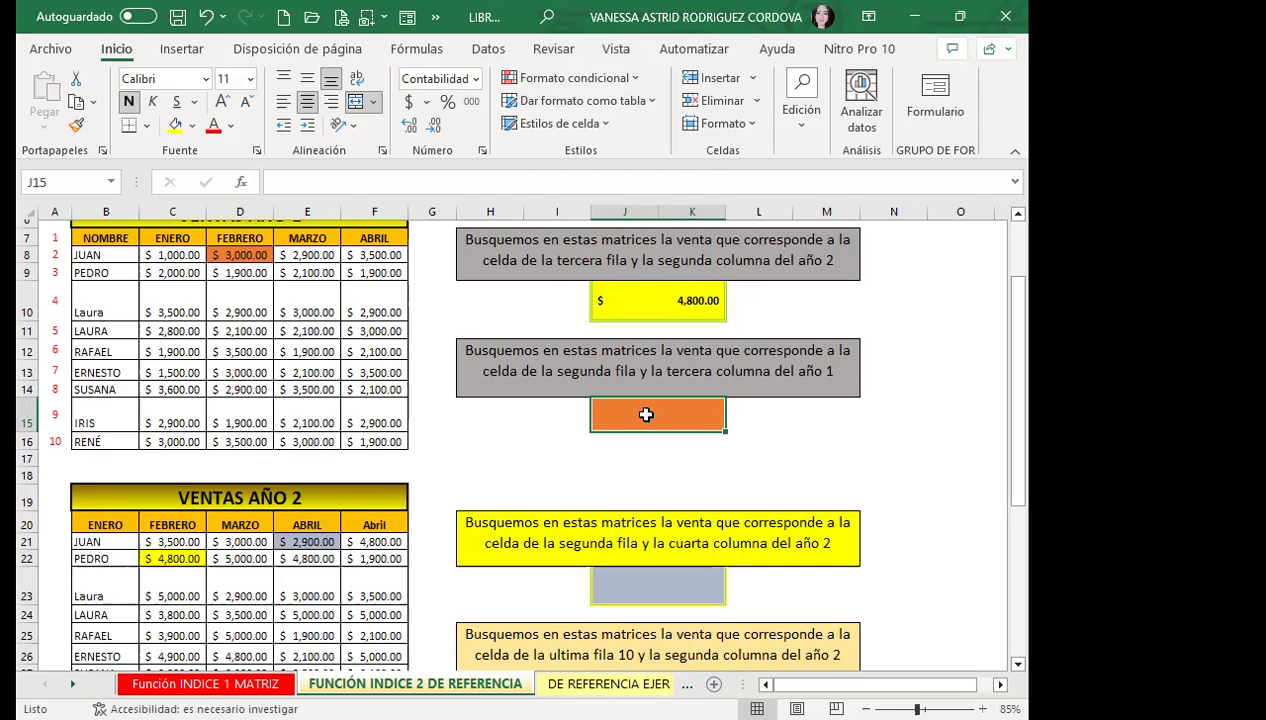
# In J15, start =INDICE( with the closed reference (B7:F16;B20:F29)
pyautogui.write('=')
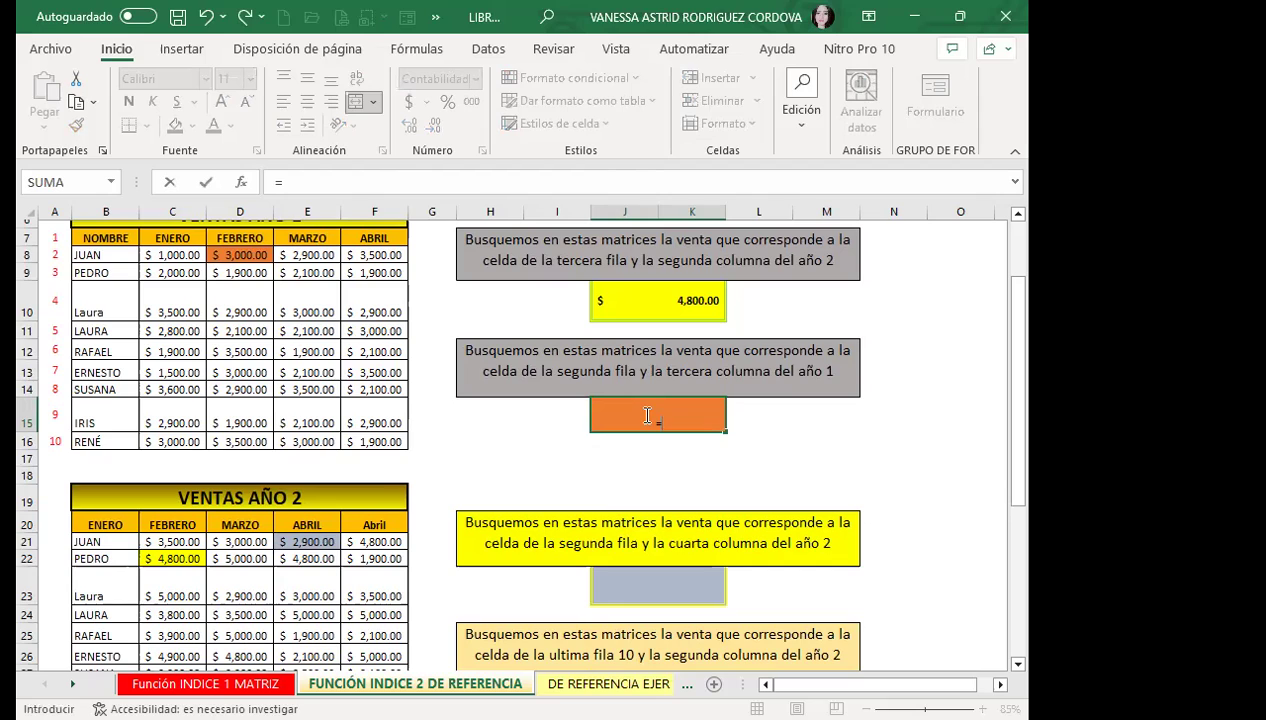
pyautogui.write('OI')
pyautogui.write('N')
pyautogui.press('BackSpace')
pyautogui.press('BackSpace')
pyautogui.press('BackSpace')
pyautogui.write('IND')
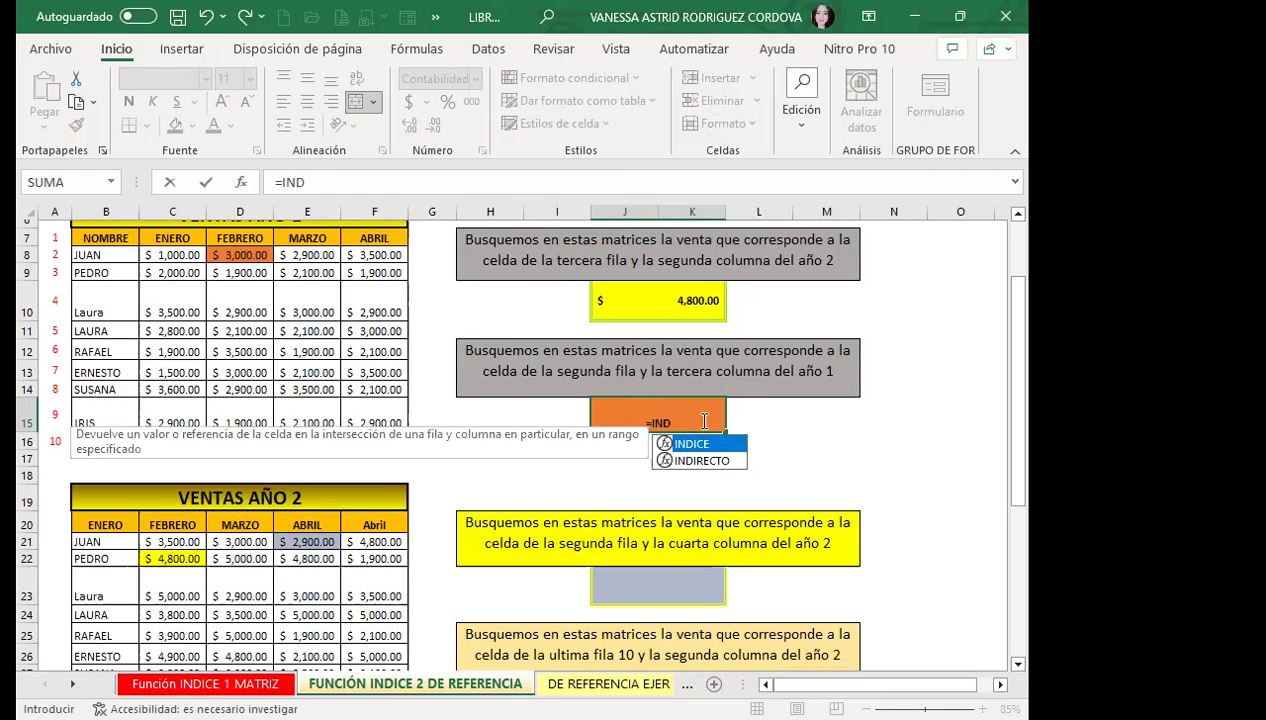
pyautogui.doubleClick(700, 445)
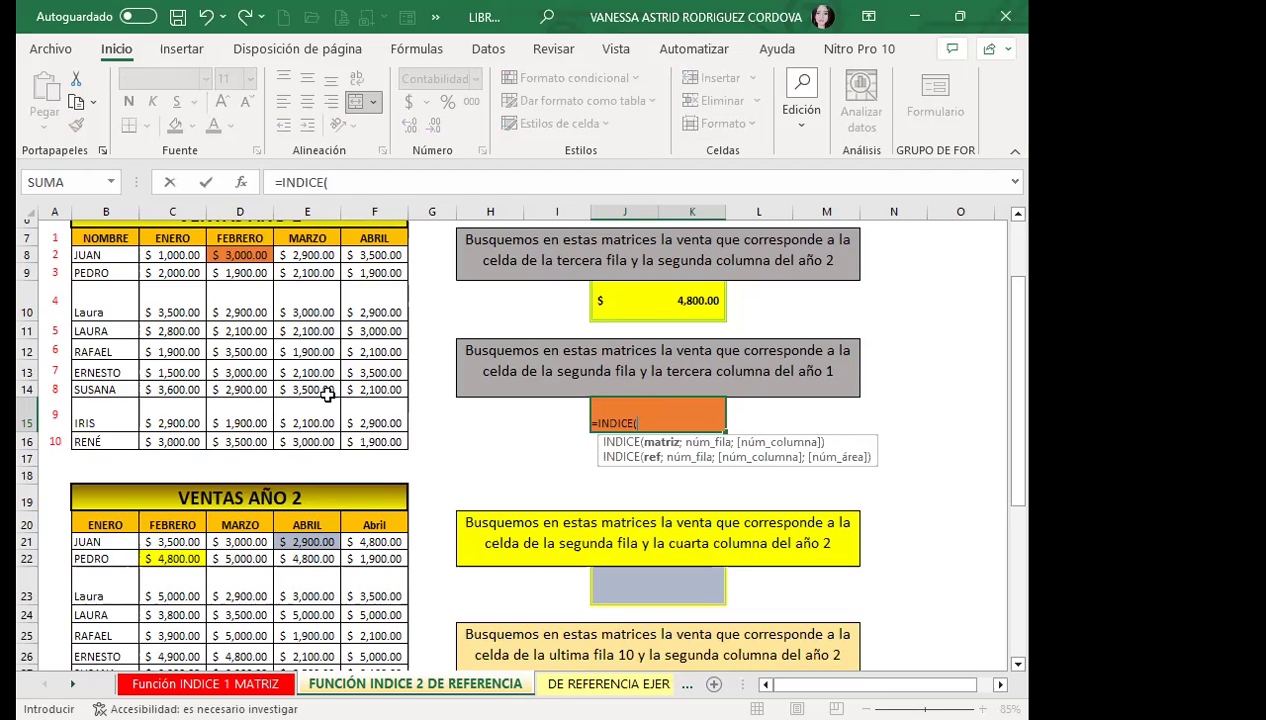
pyautogui.write('(')
pyautogui.scroll(1, 96, 319)
pyautogui.click(104, 288)
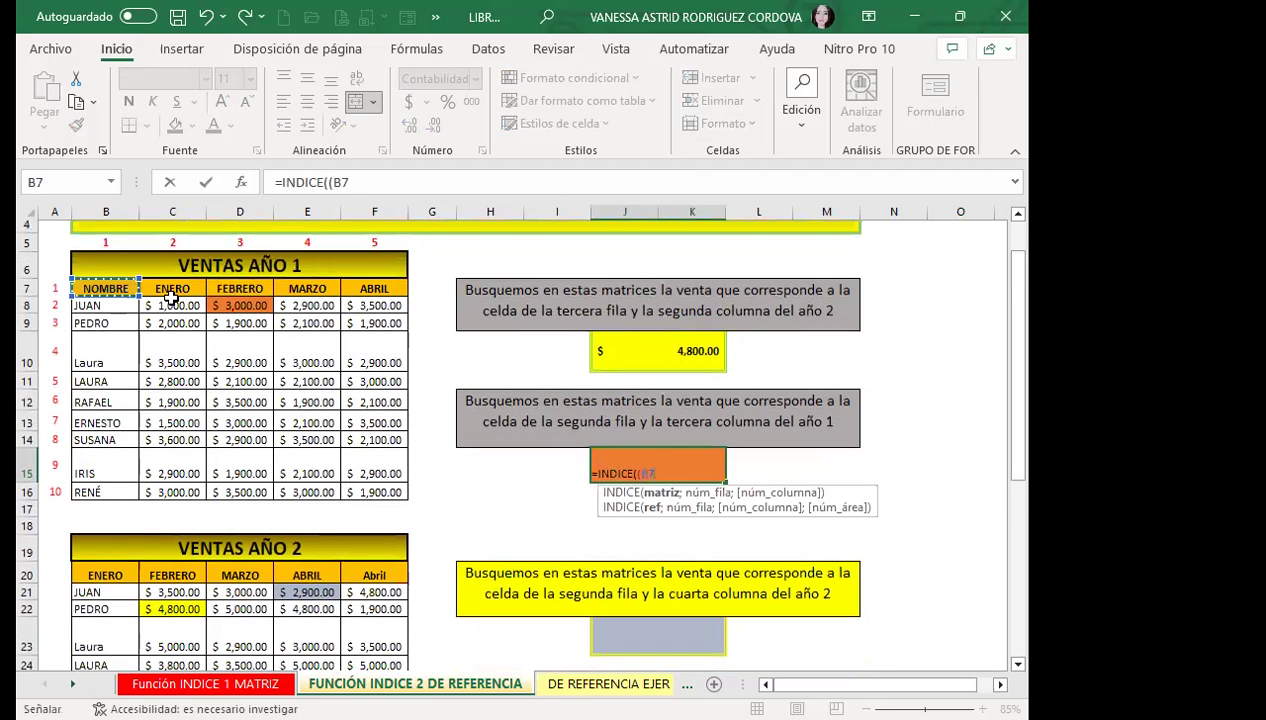
pyautogui.moveTo(172, 297); pyautogui.dragTo(363, 471)
pyautogui.write(';')
pyautogui.scroll(-2, 218, 488)
pyautogui.click(100, 474)
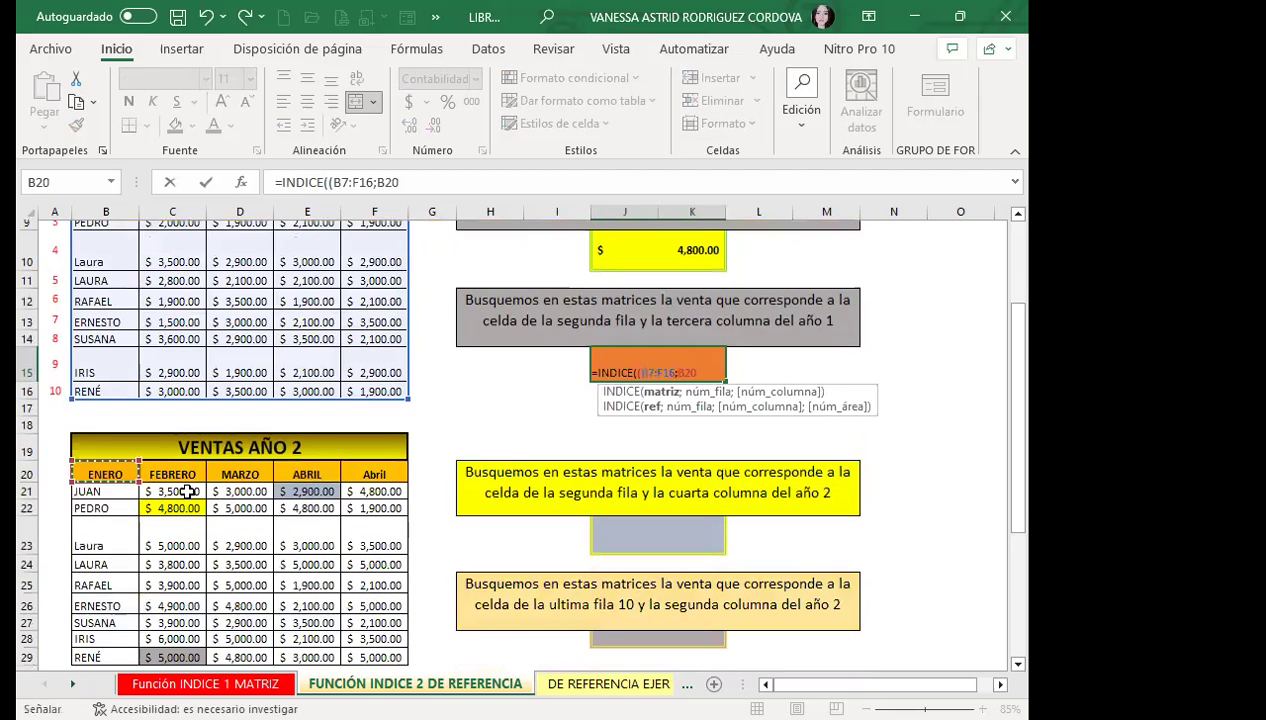
pyautogui.moveTo(187, 491); pyautogui.dragTo(376, 607)
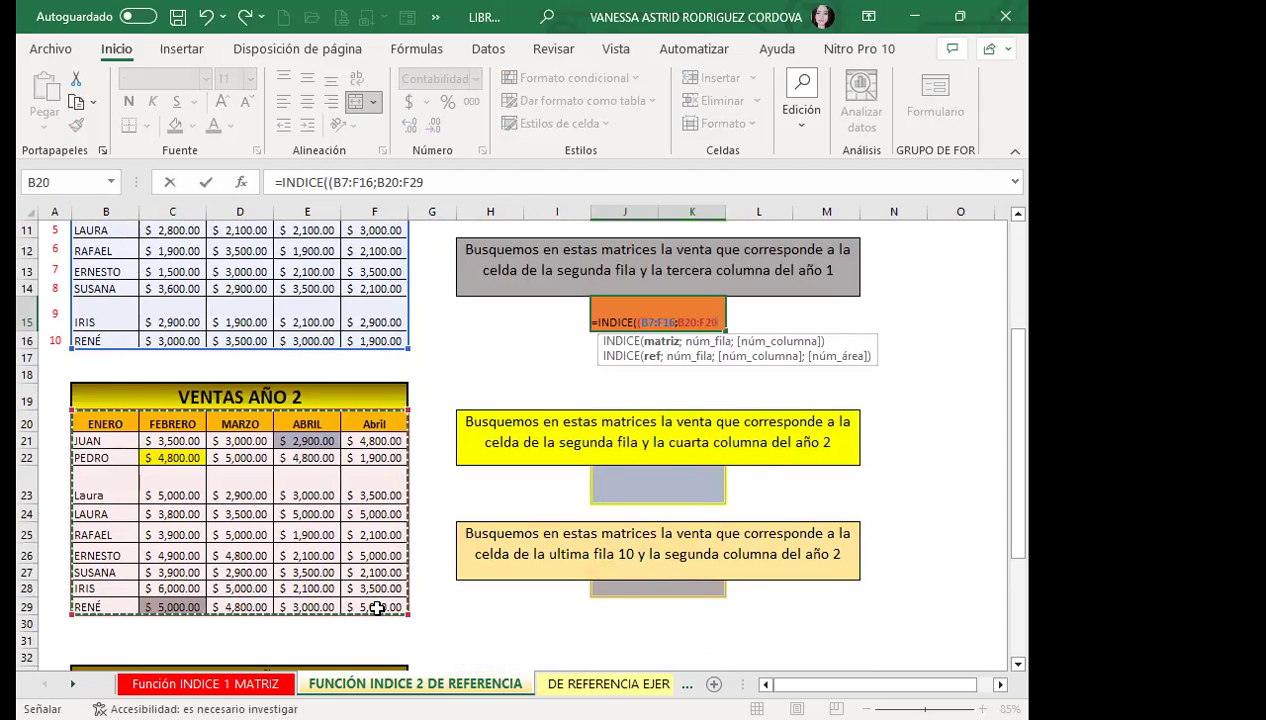
pyautogui.write(')')
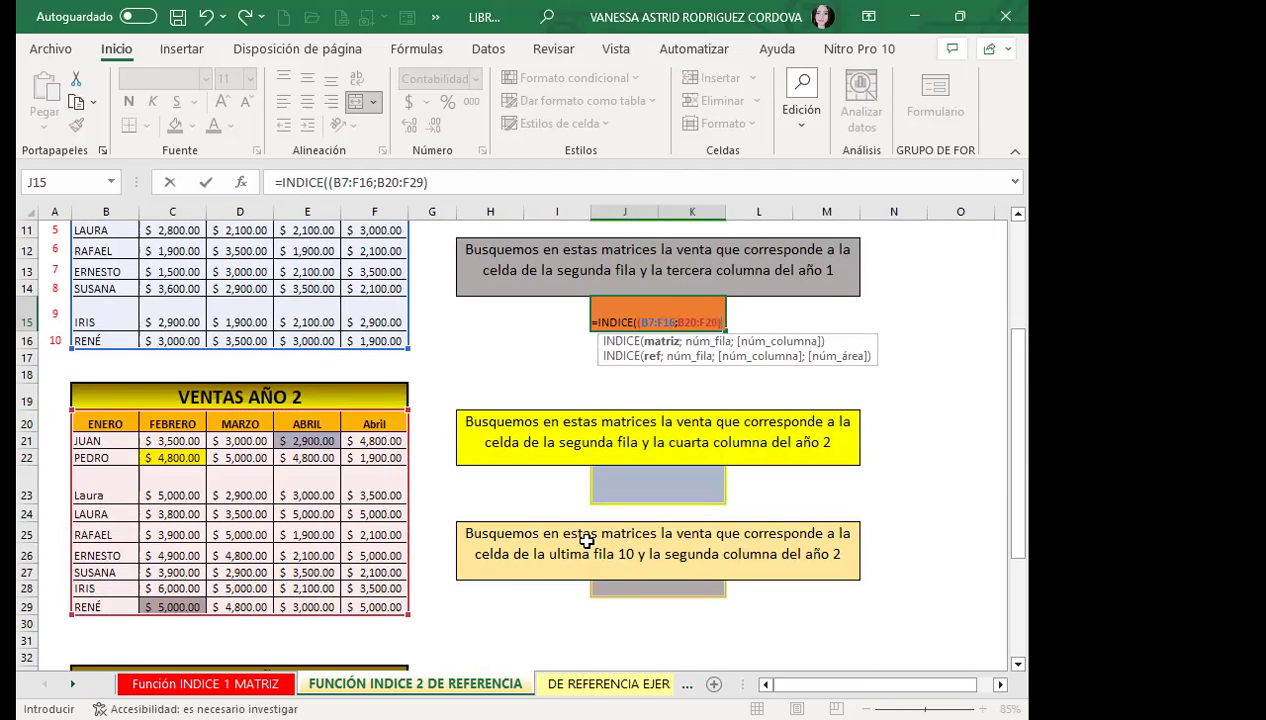
pyautogui.write(';')
# Add row 2, column 3, area 1 and commit J15's formula, returning $3,000.00
pyautogui.scroll(1, 834, 405)
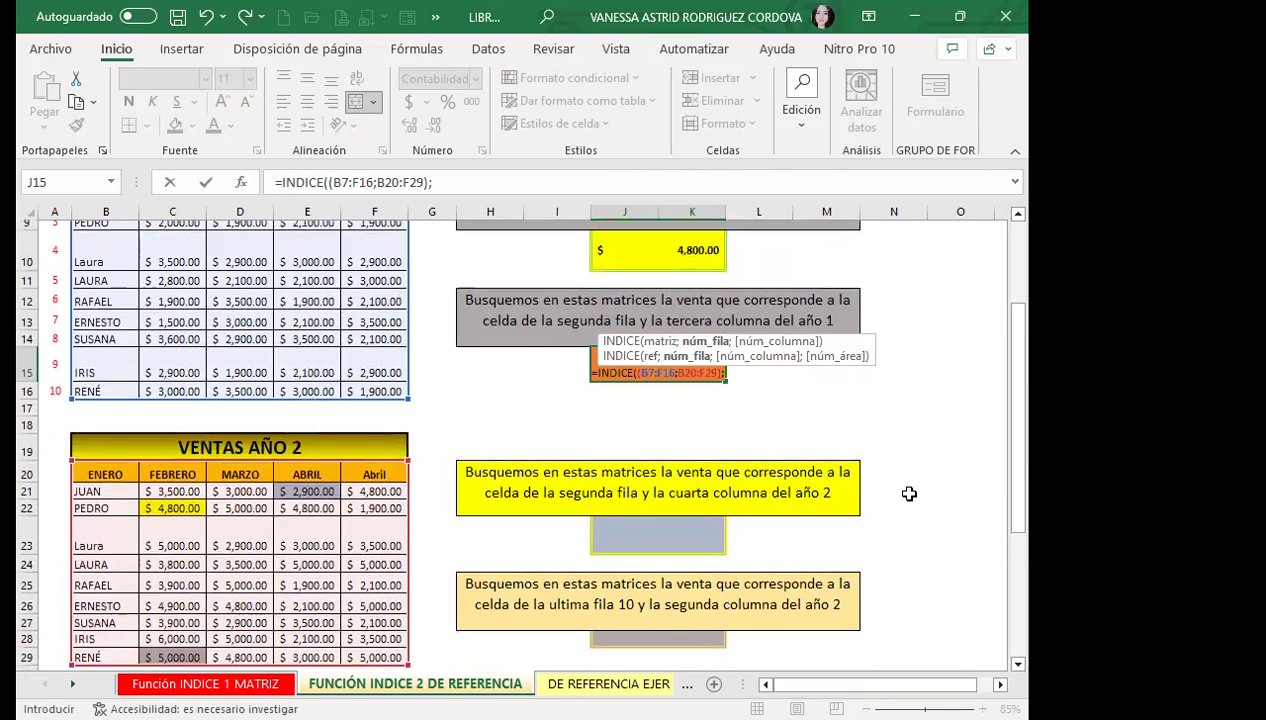
pyautogui.scroll(2, 909, 494)
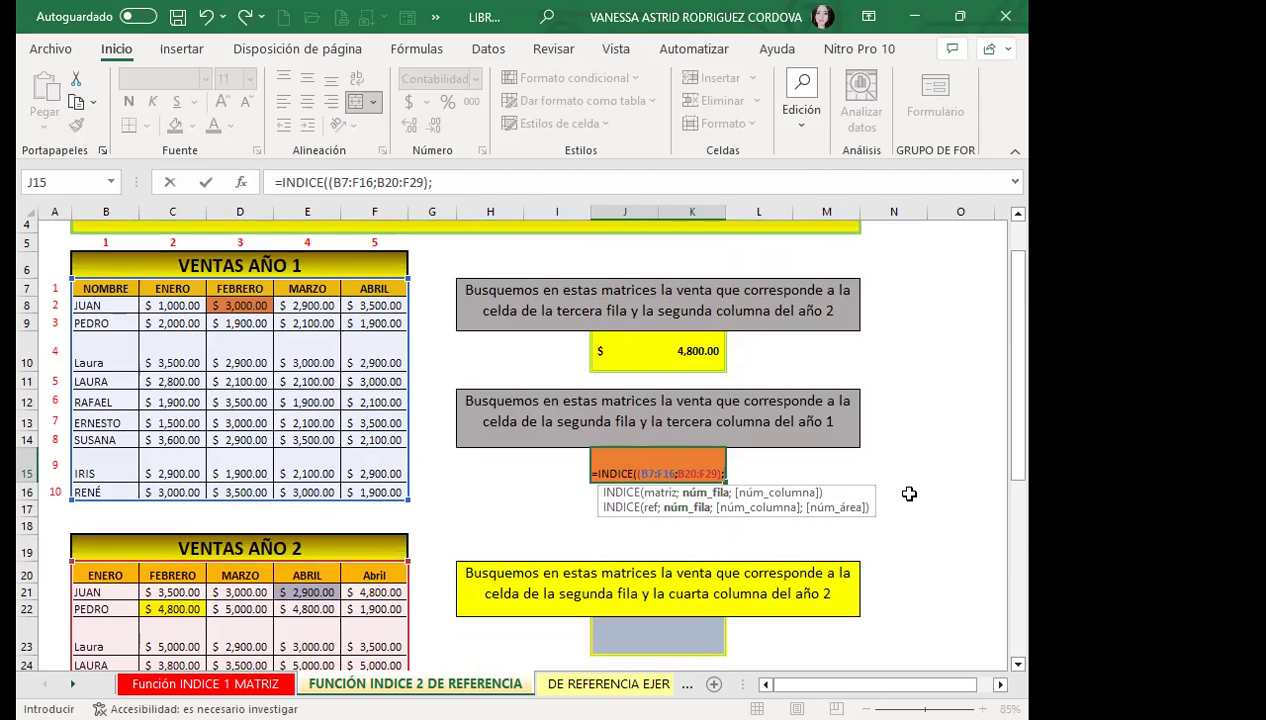
pyautogui.write('2')
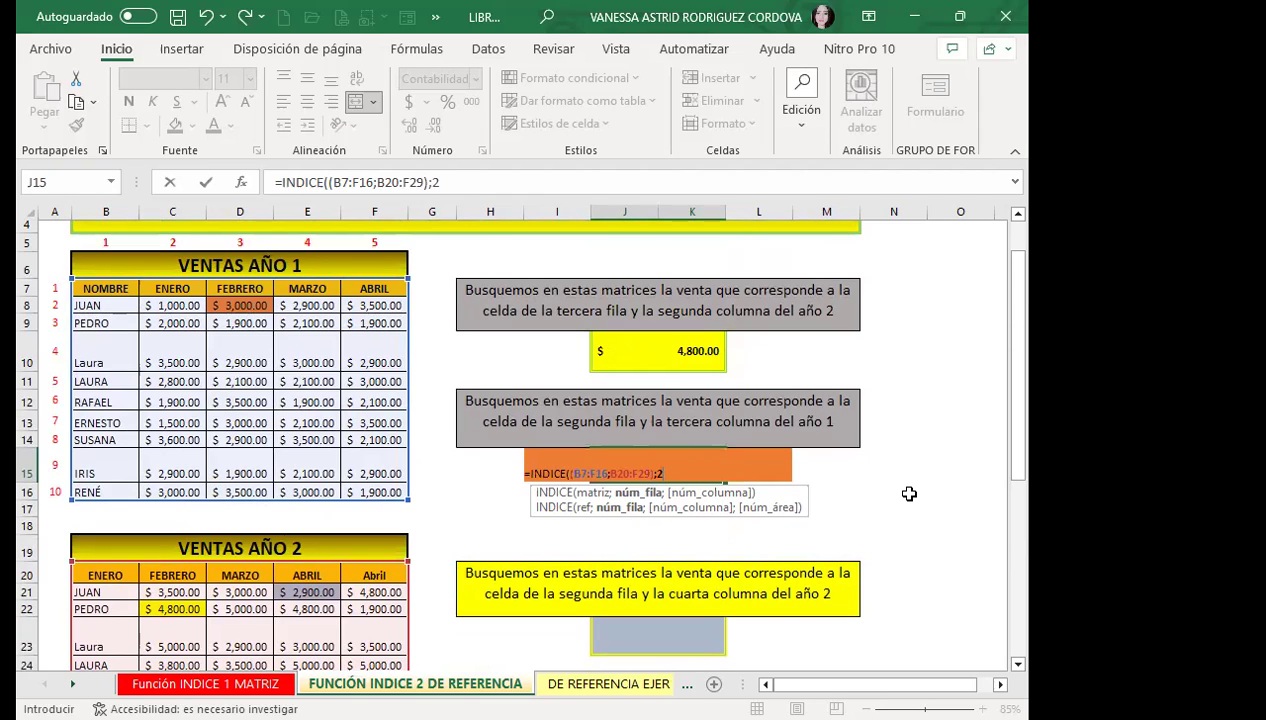
pyautogui.write(';')
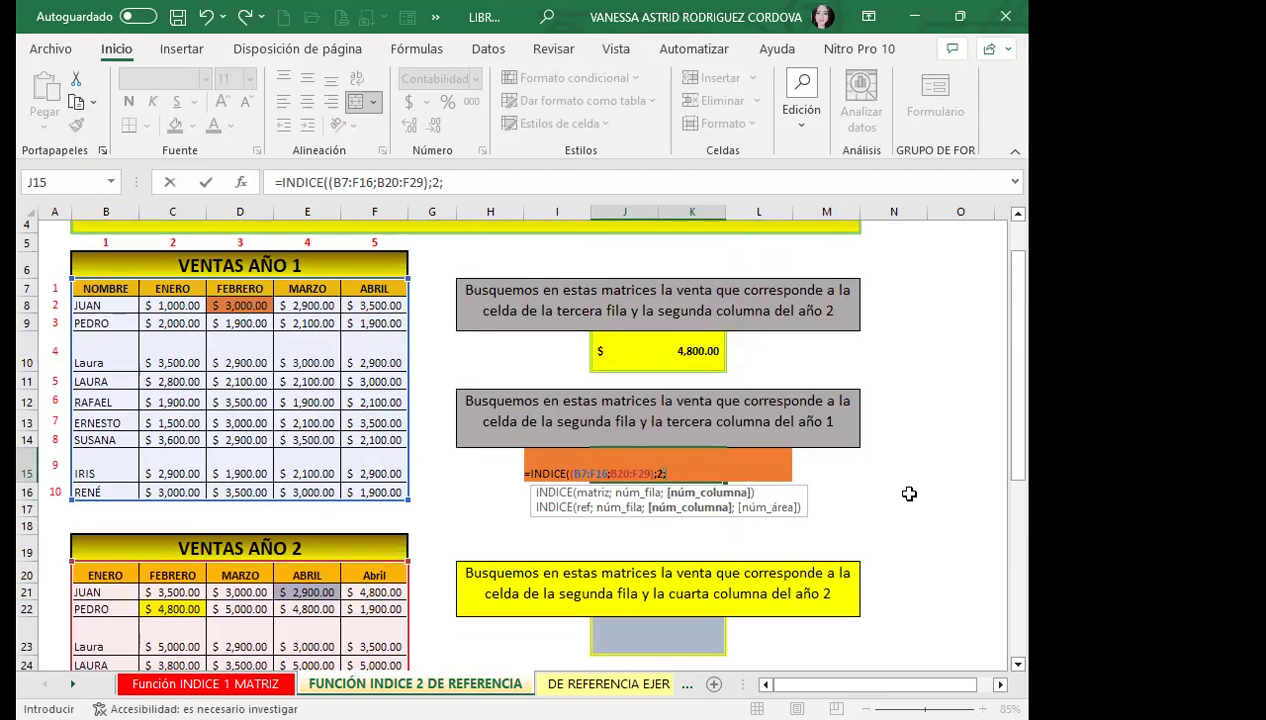
pyautogui.write('3')
pyautogui.write(';')
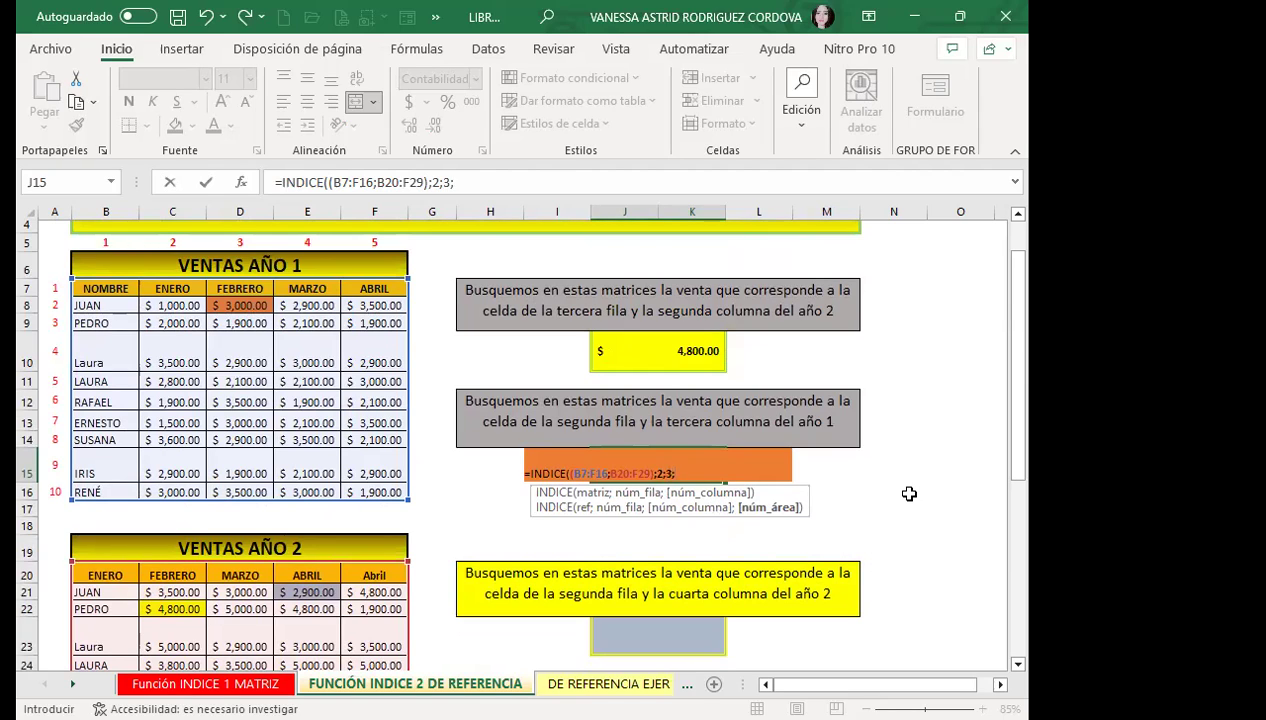
pyautogui.write('1')
pyautogui.write(')')
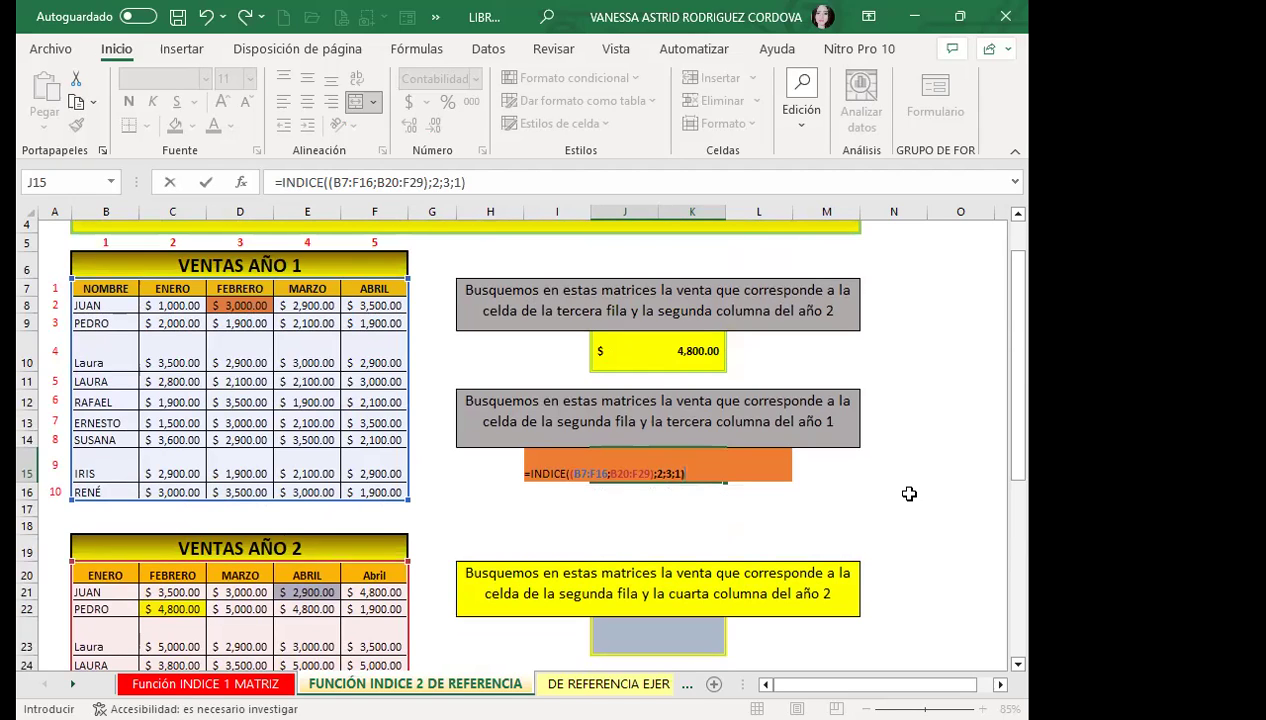
pyautogui.press('Return')
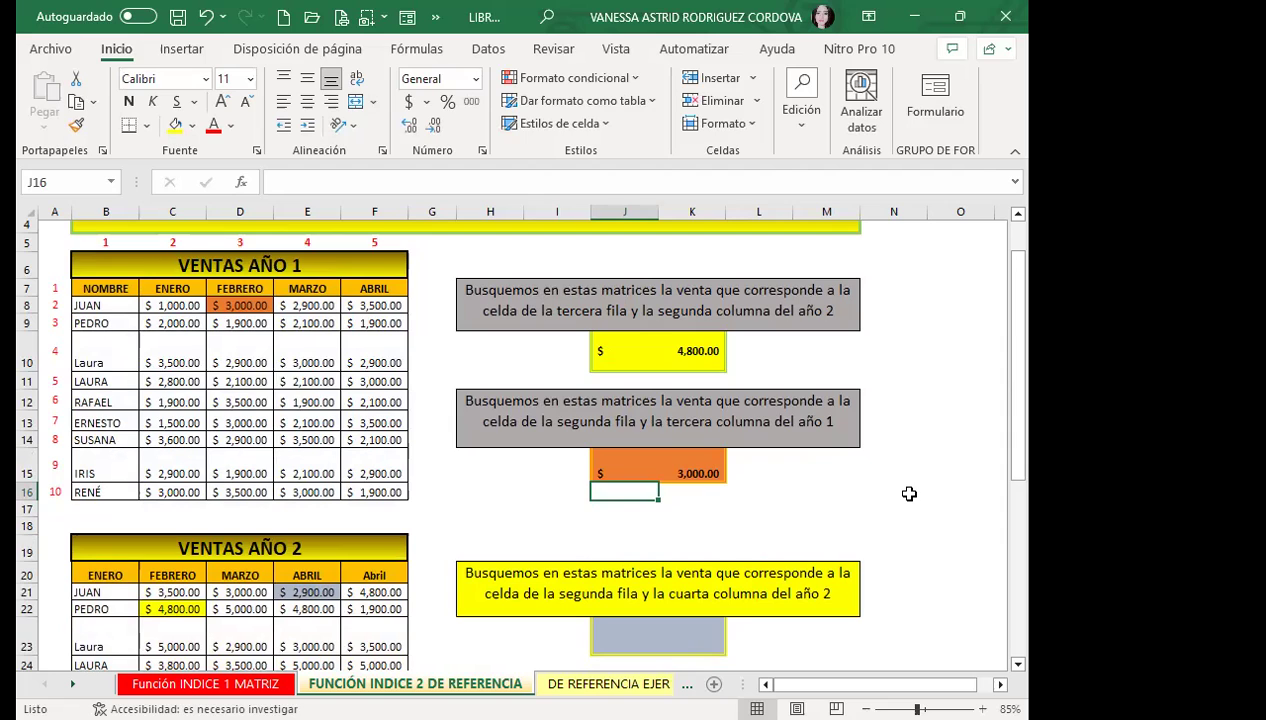
pyautogui.scroll(-2, 909, 494)
pyautogui.click(565, 487)
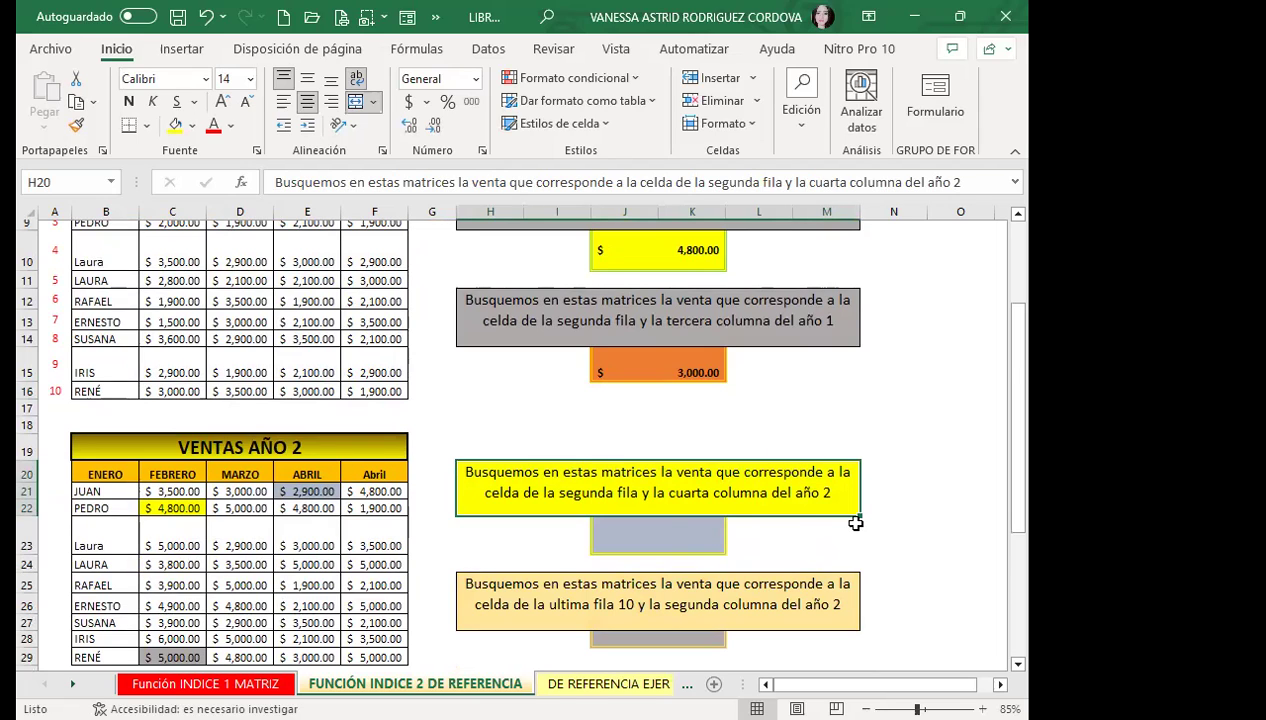
pyautogui.click(654, 527)
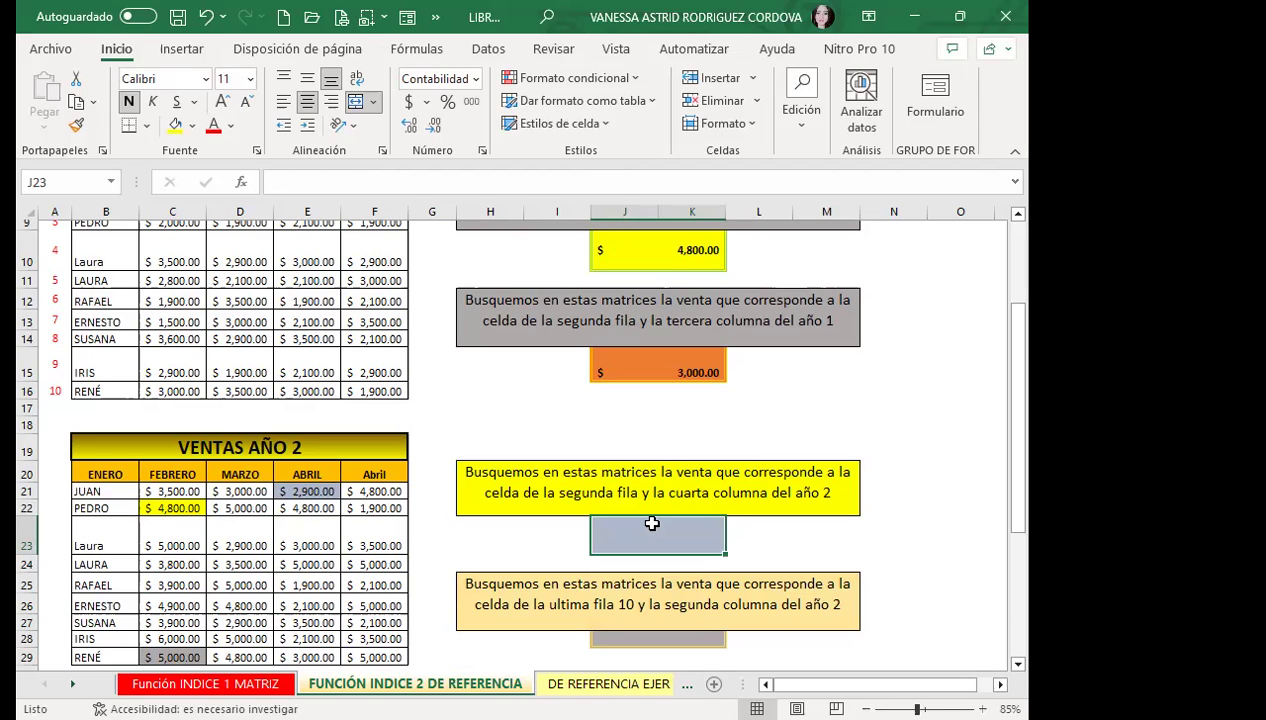
pyautogui.click(575, 492)
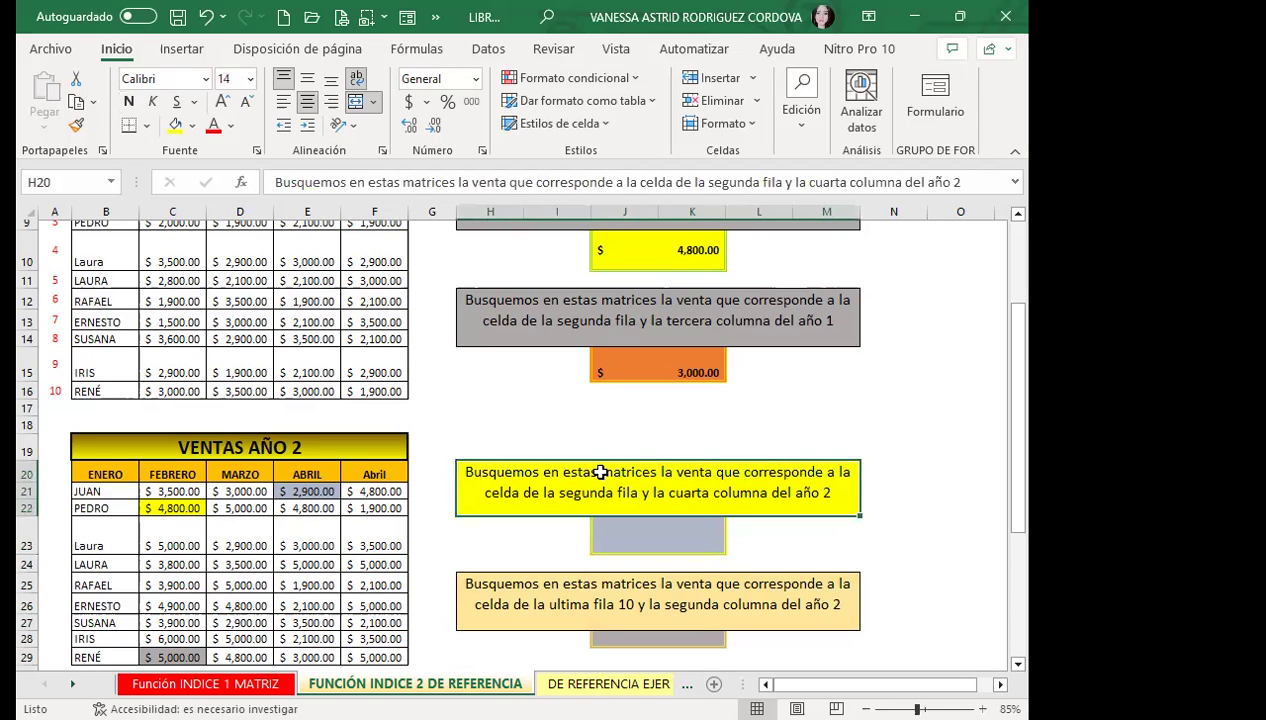
pyautogui.click(643, 530)
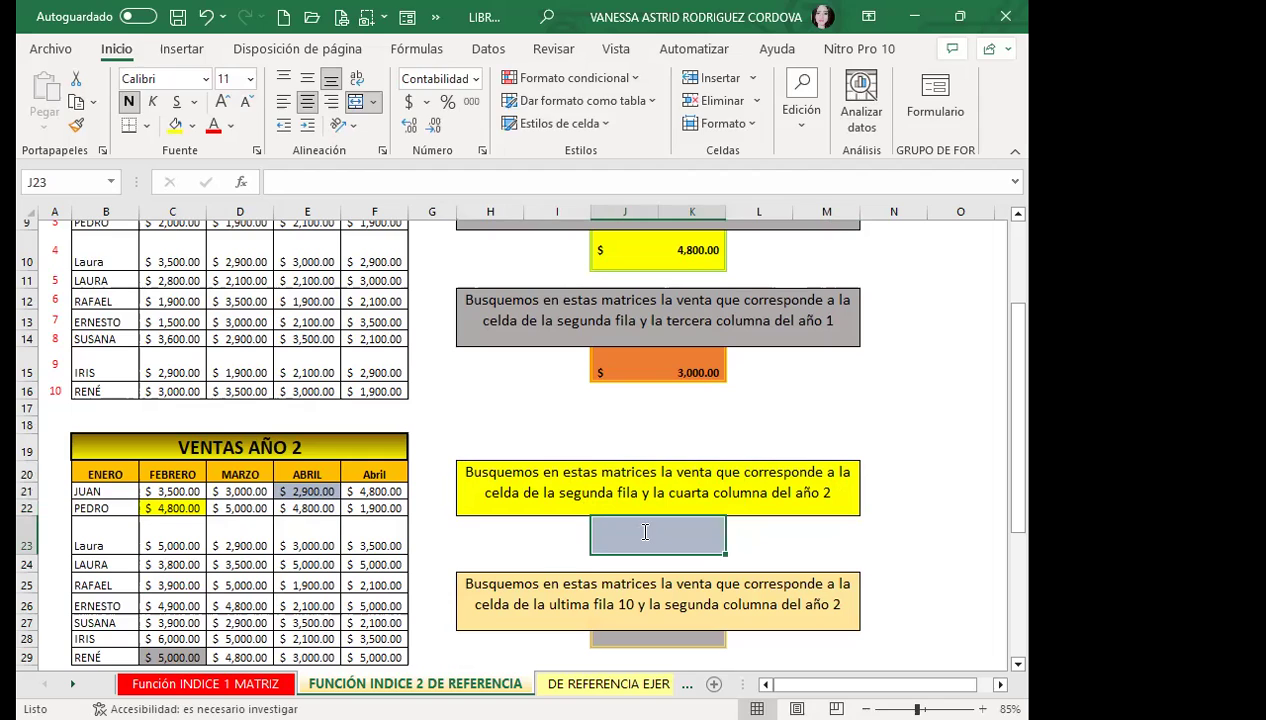
# In J23, start =INDICE( with areas B7:F16 and B20:F29
pyautogui.write('=')
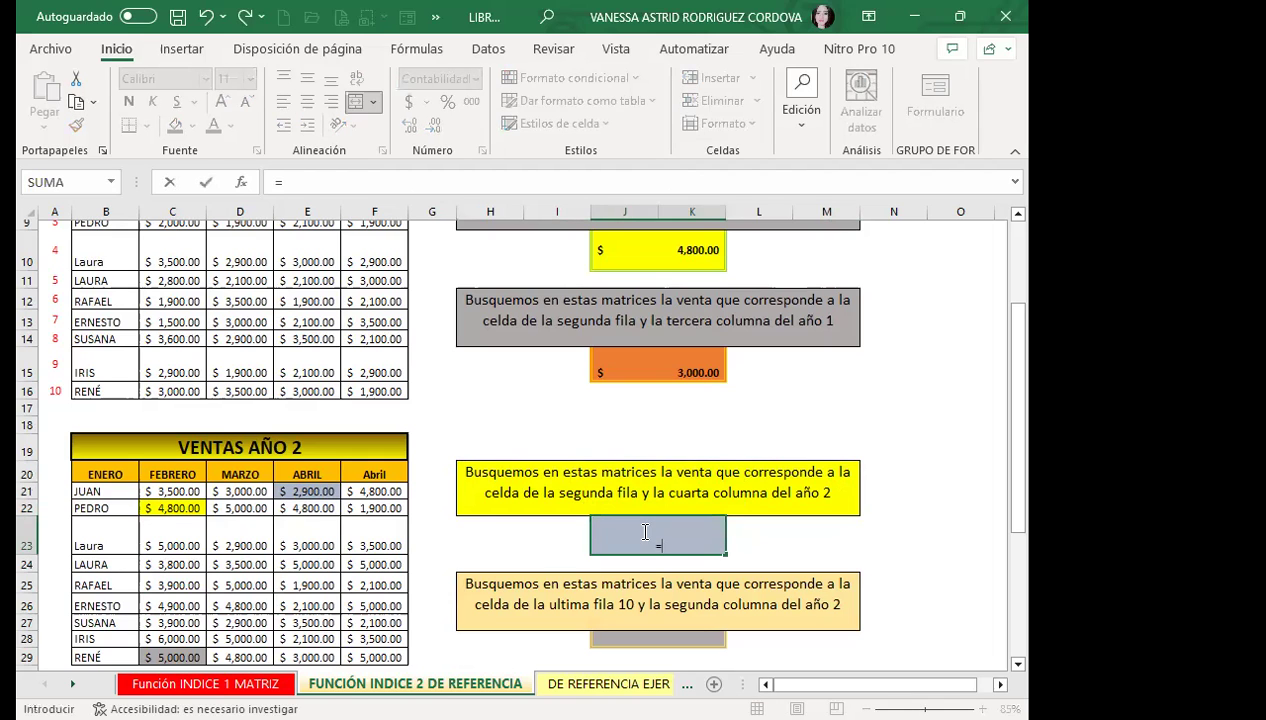
pyautogui.write('IND')
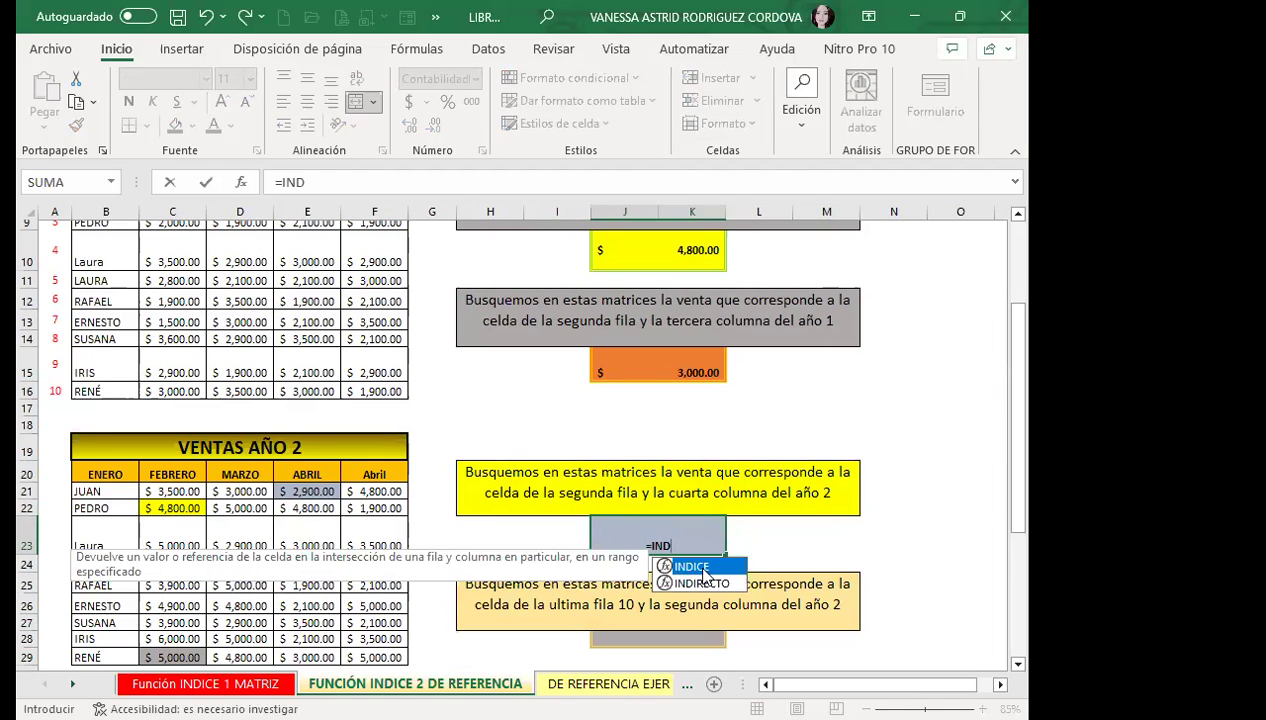
pyautogui.press('Tab')
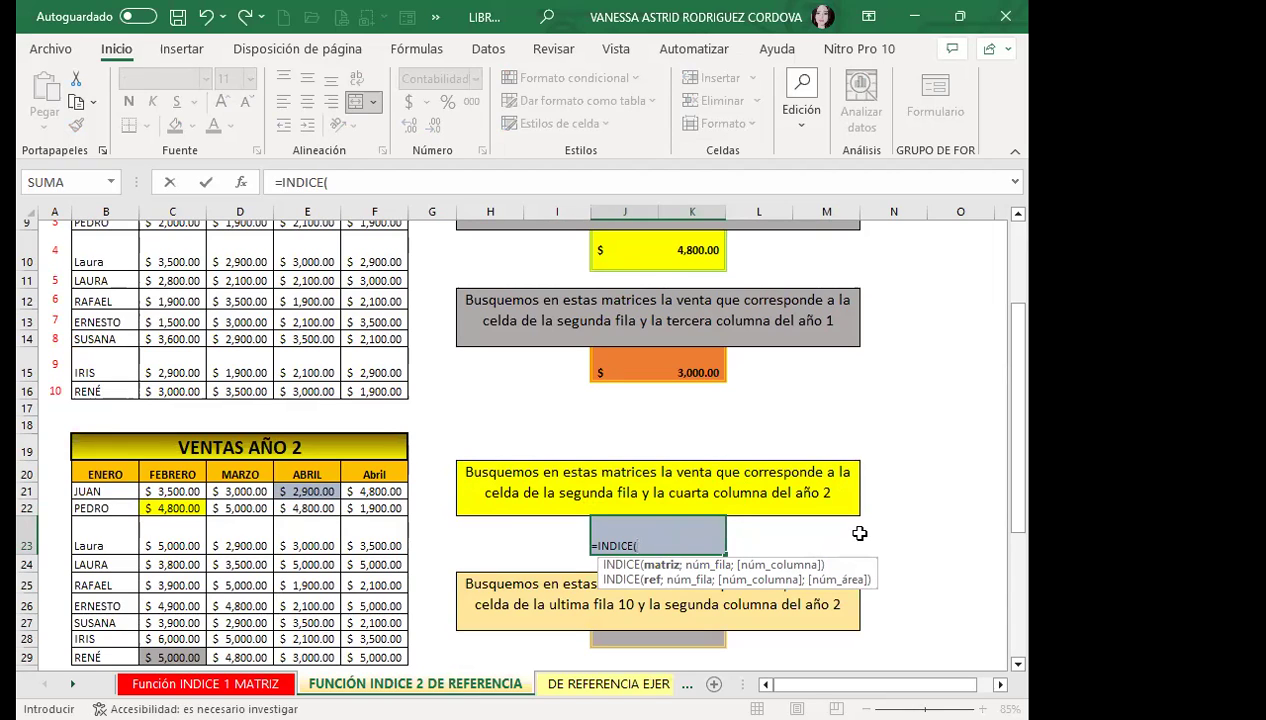
pyautogui.write('(')
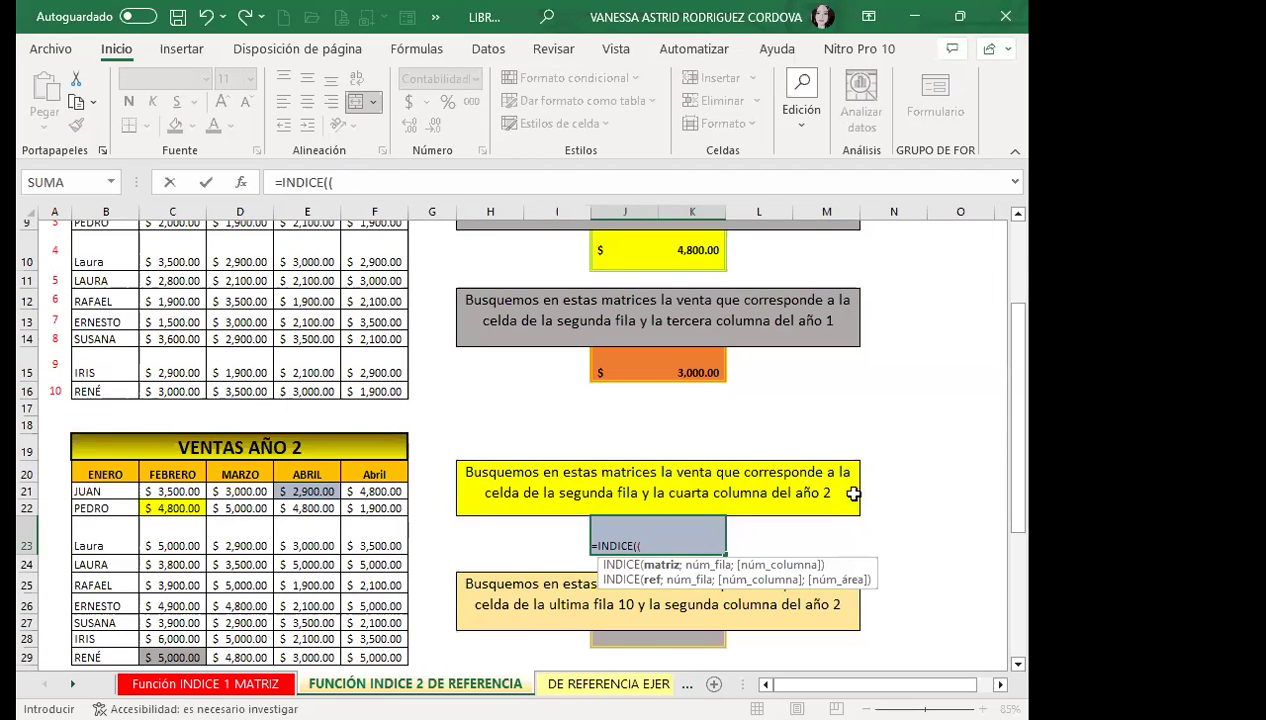
pyautogui.scroll(2, 160, 460)
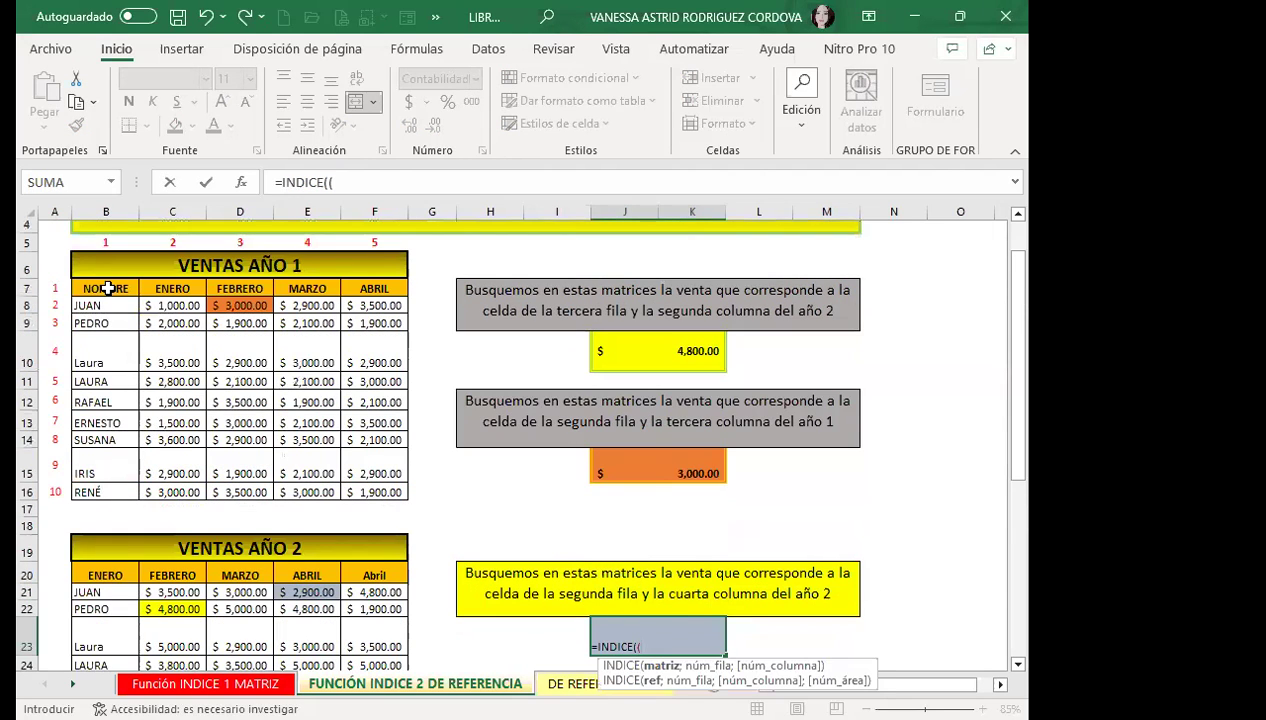
pyautogui.click(105, 288)
pyautogui.keyDown('shift'); pyautogui.click(368, 486); pyautogui.keyUp('shift')
pyautogui.write(';')
pyautogui.scroll(-1, 319, 458)
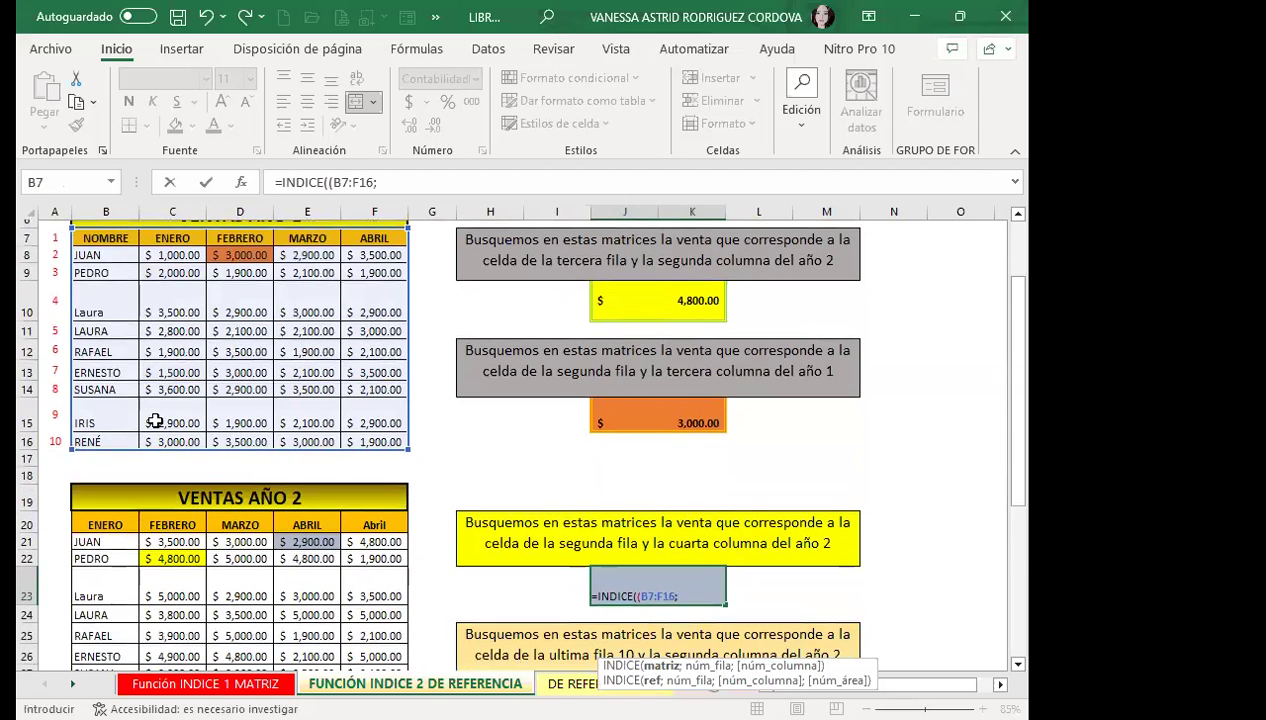
pyautogui.scroll(-2, 153, 415)
pyautogui.click(110, 424)
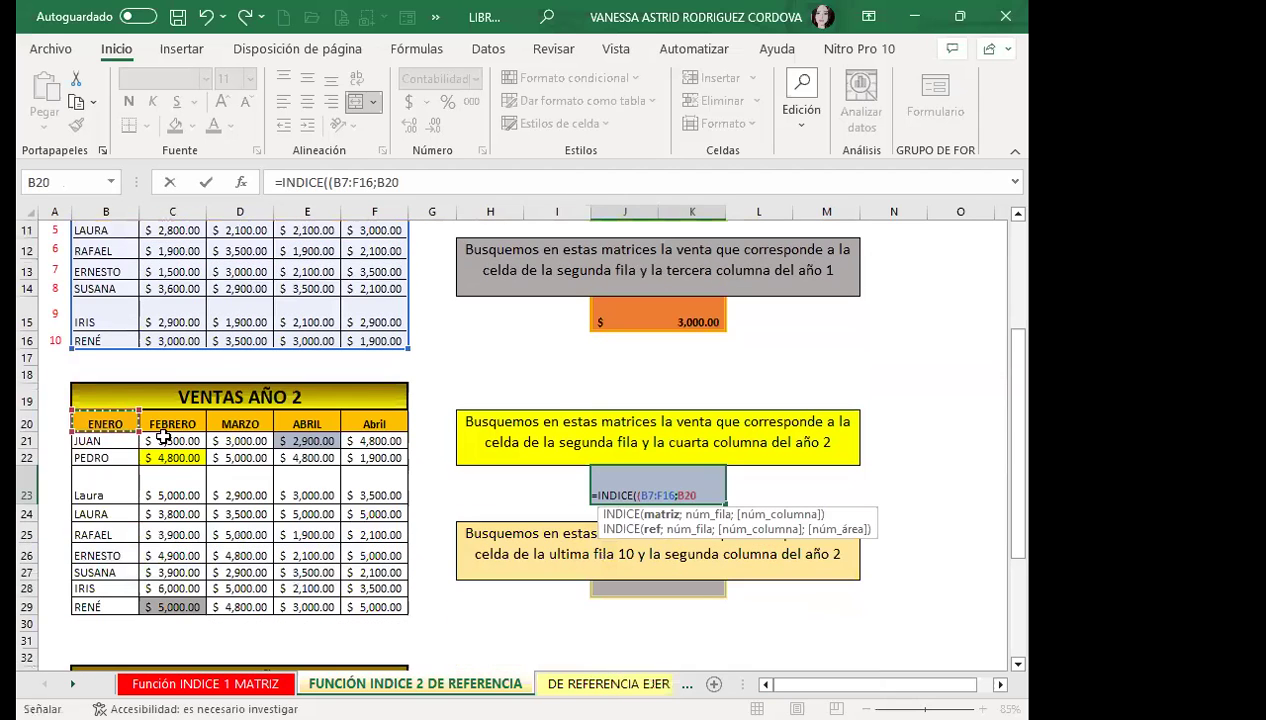
pyautogui.keyDown('shift'); pyautogui.click(368, 606); pyautogui.keyUp('shift')
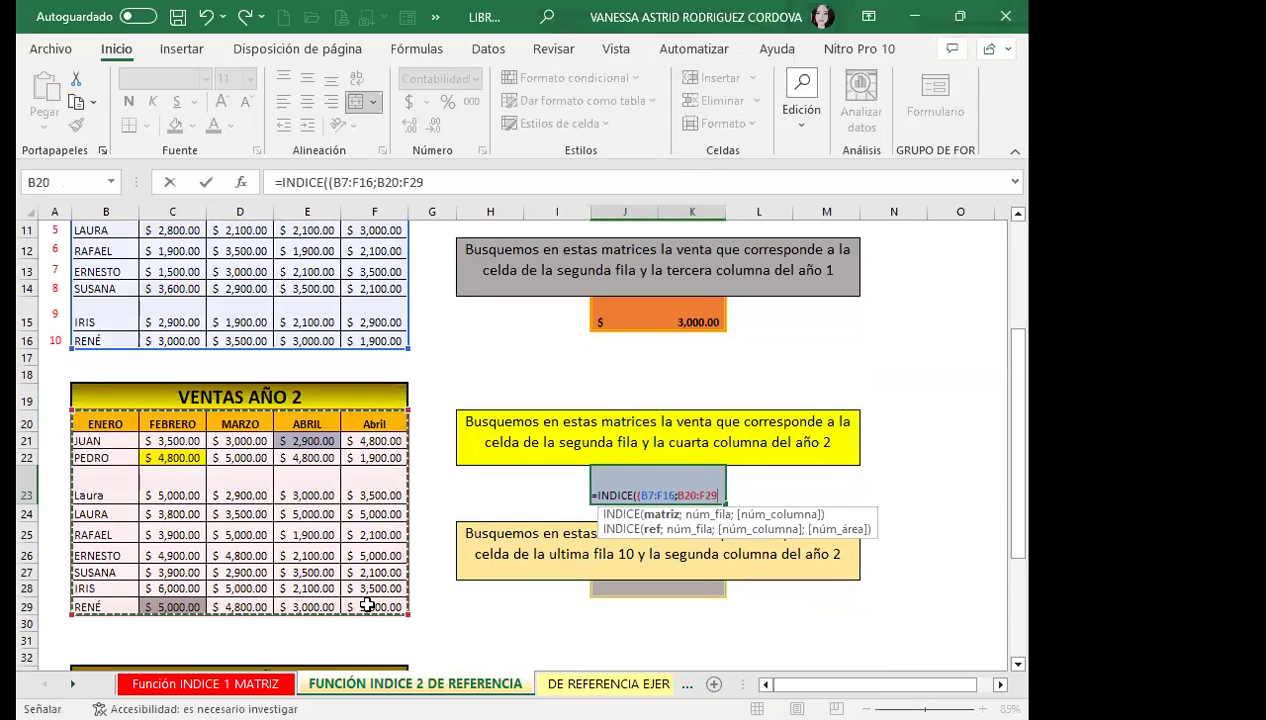
# Close the reference and add row 2, column 4, area 2
pyautogui.write(')')
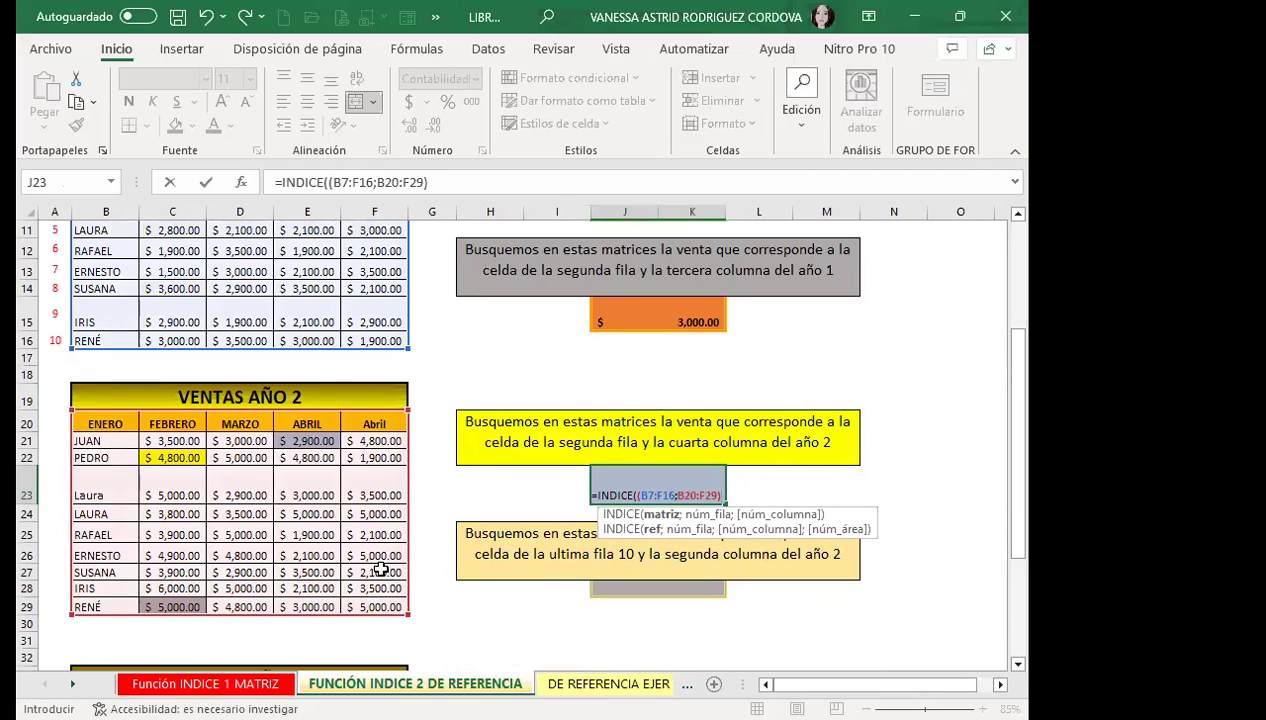
pyautogui.write(';')
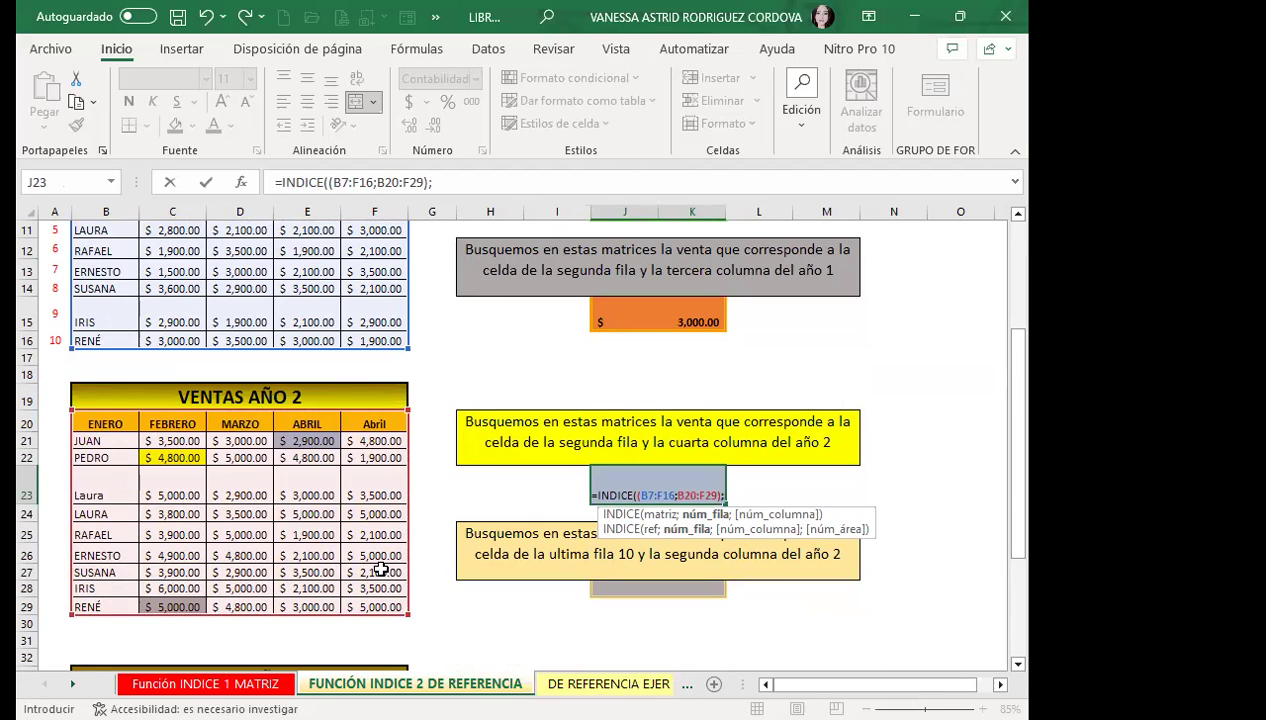
pyautogui.write('2;')
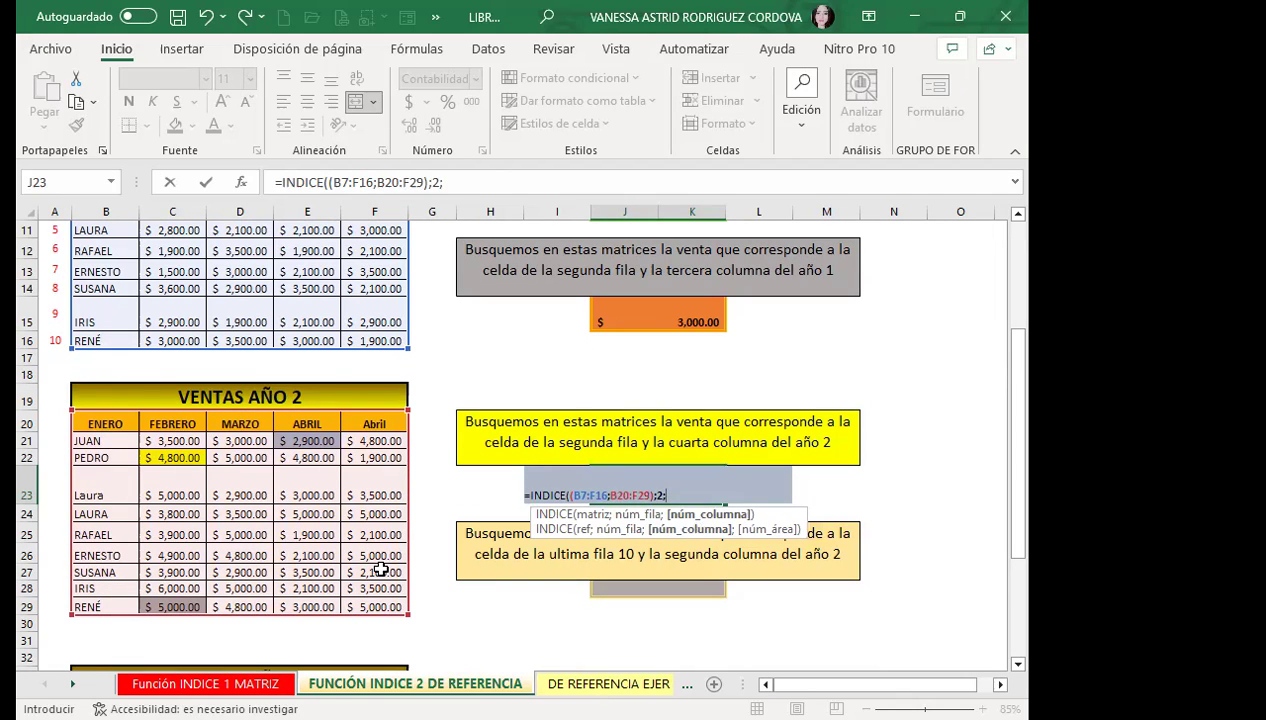
pyautogui.write('4')
pyautogui.write(';')
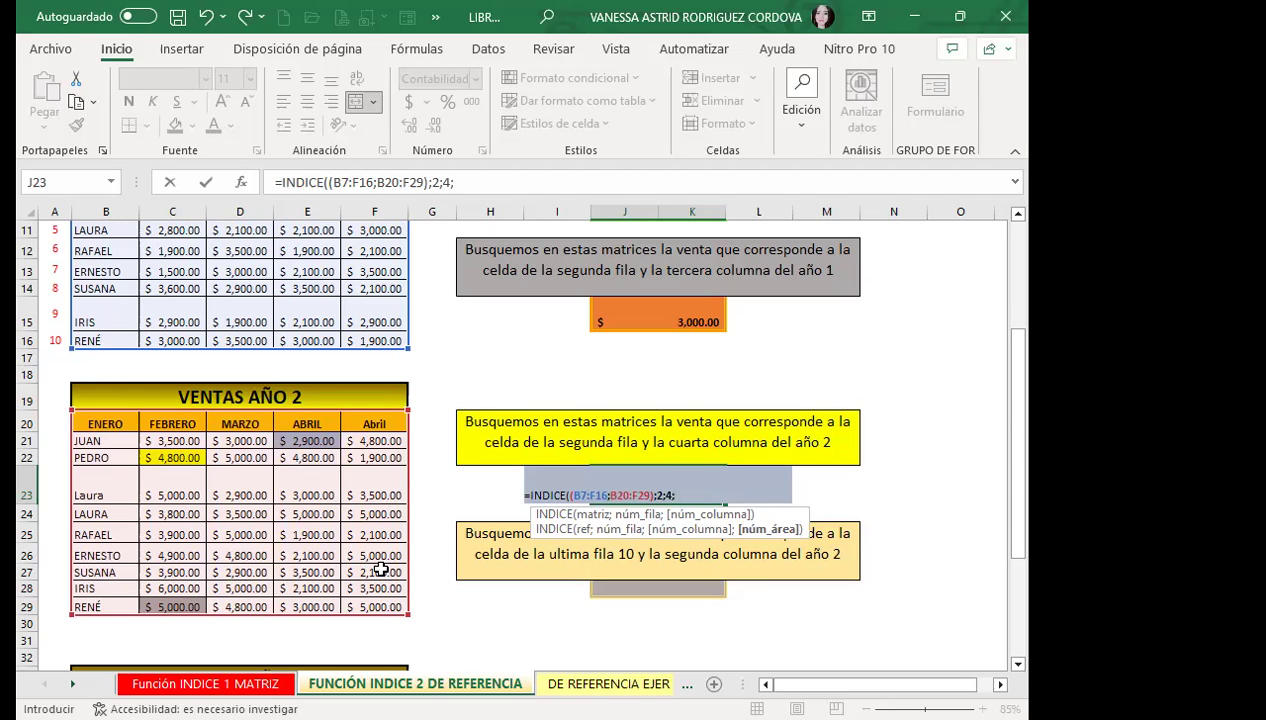
pyautogui.write('2')
# Commit J23's formula, accept Excel's correction, and check it returns $2,900.00
pyautogui.press('Return')
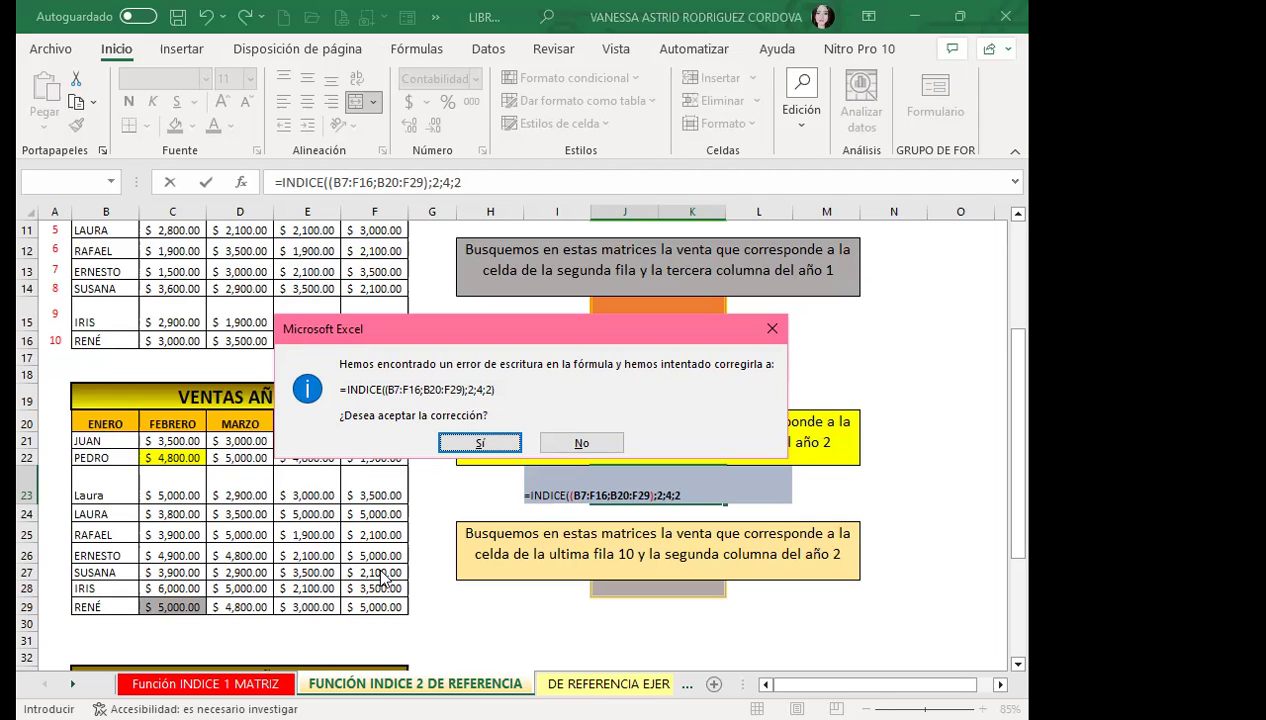
pyautogui.click(476, 440)
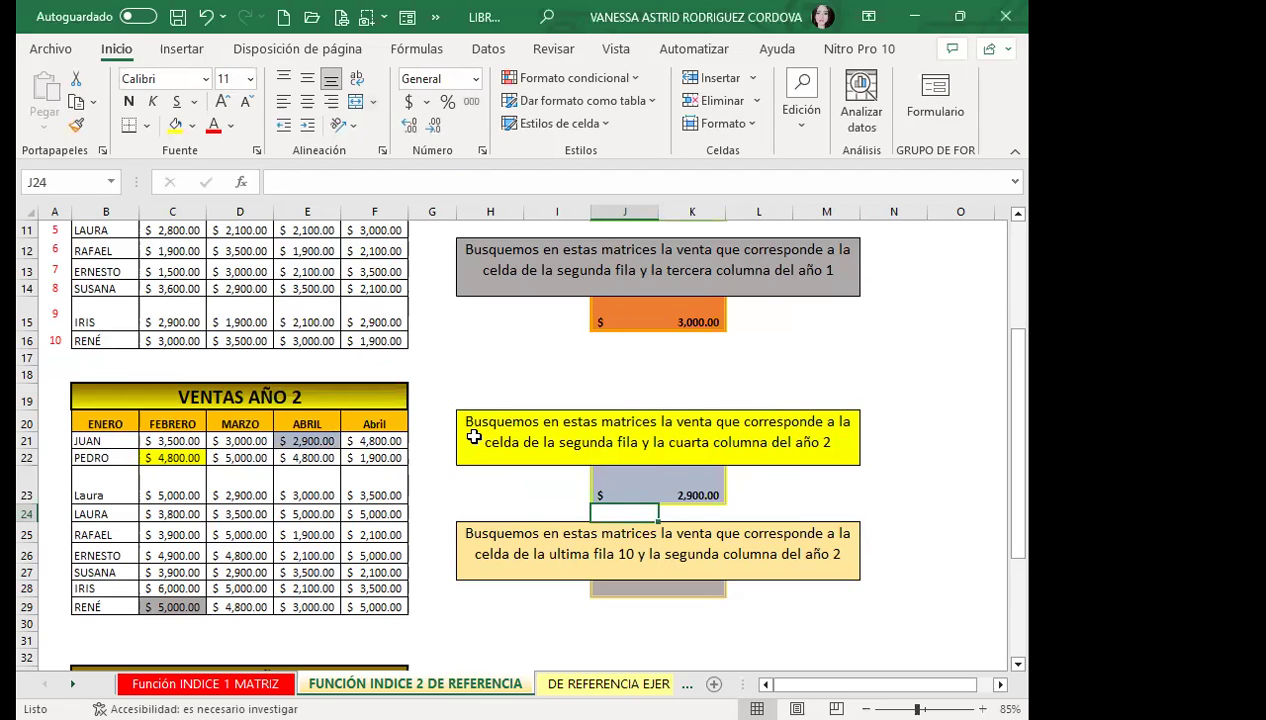
pyautogui.press('Up')
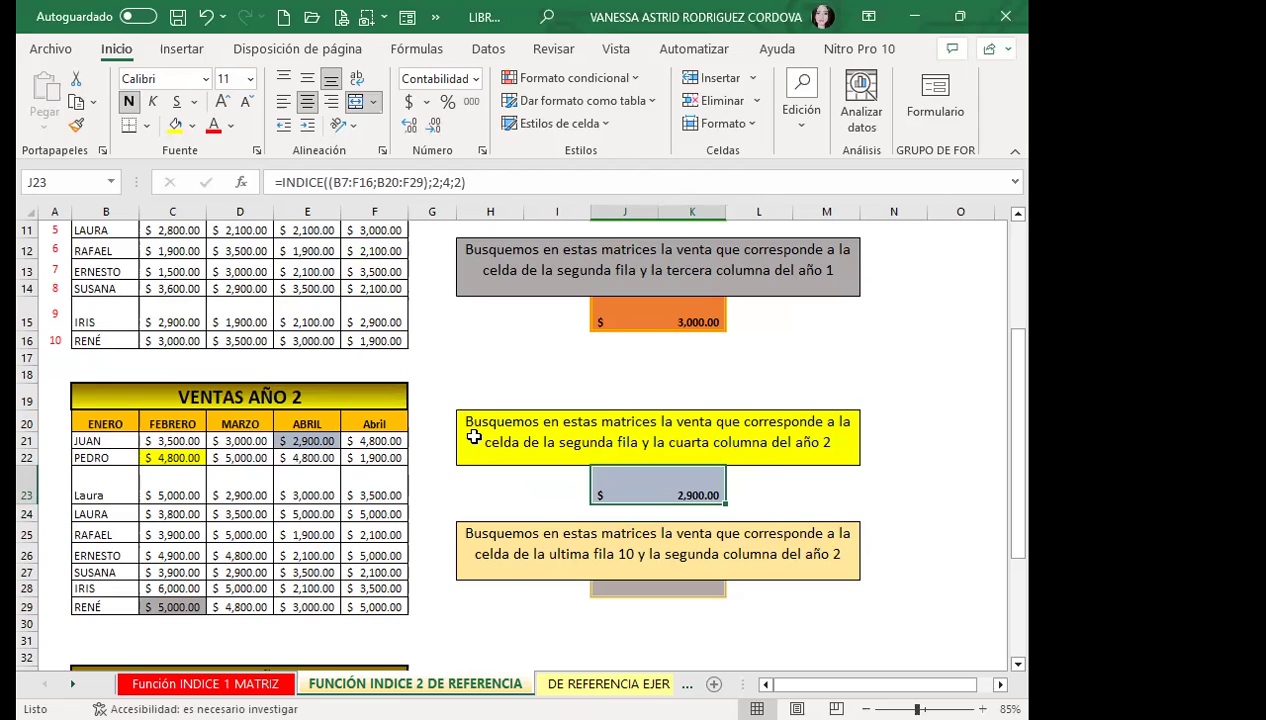
pyautogui.click(610, 589)
pyautogui.click(640, 482)
pyautogui.scroll(-1, 830, 467)
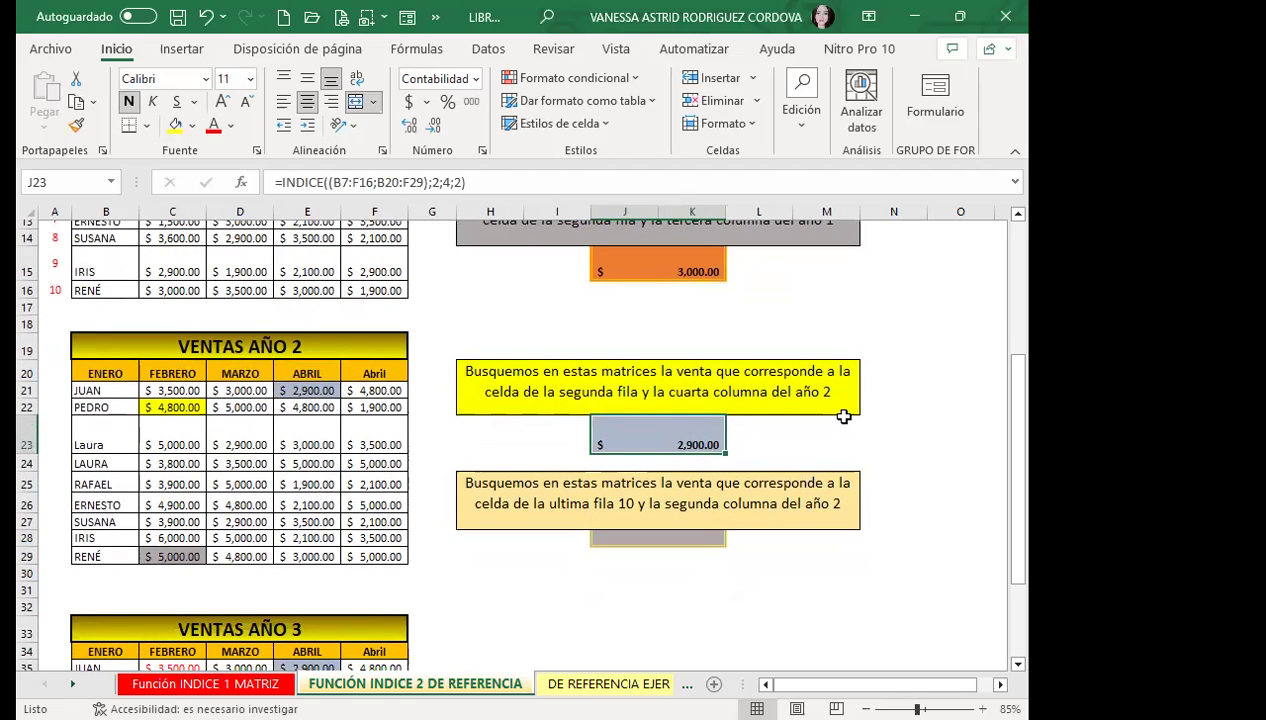
pyautogui.click(488, 184)
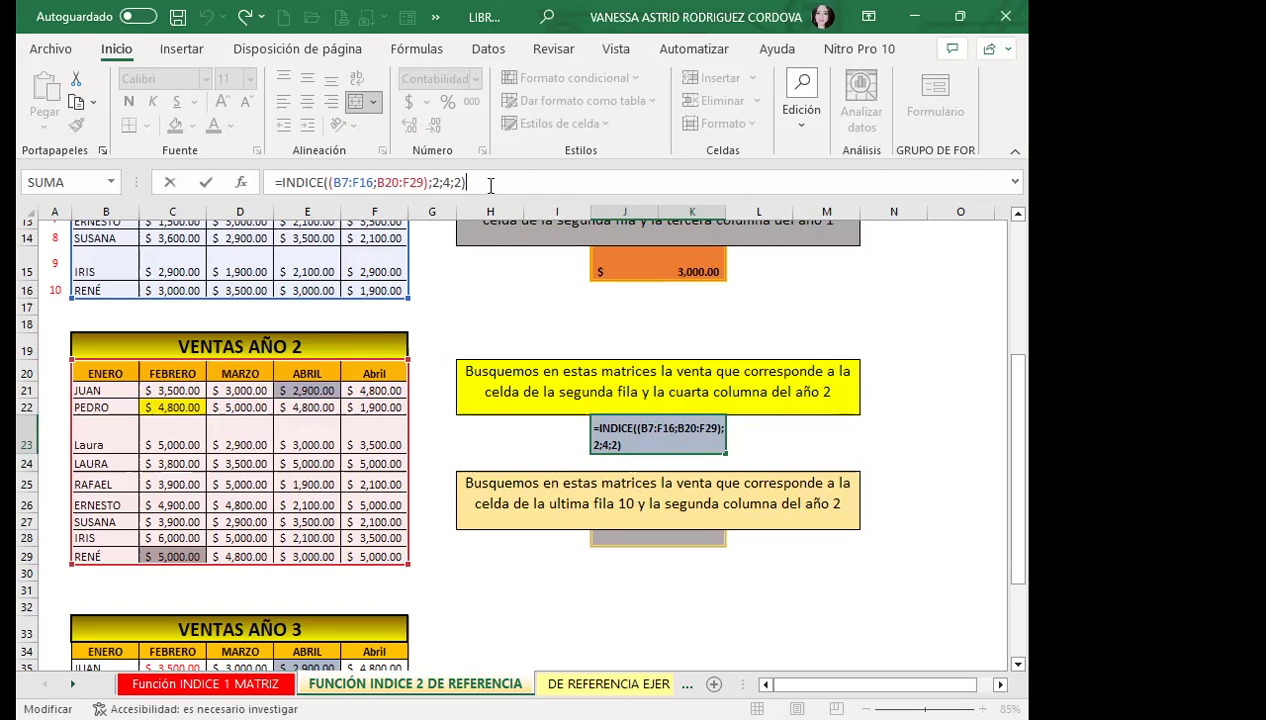
pyautogui.press('BackSpace')
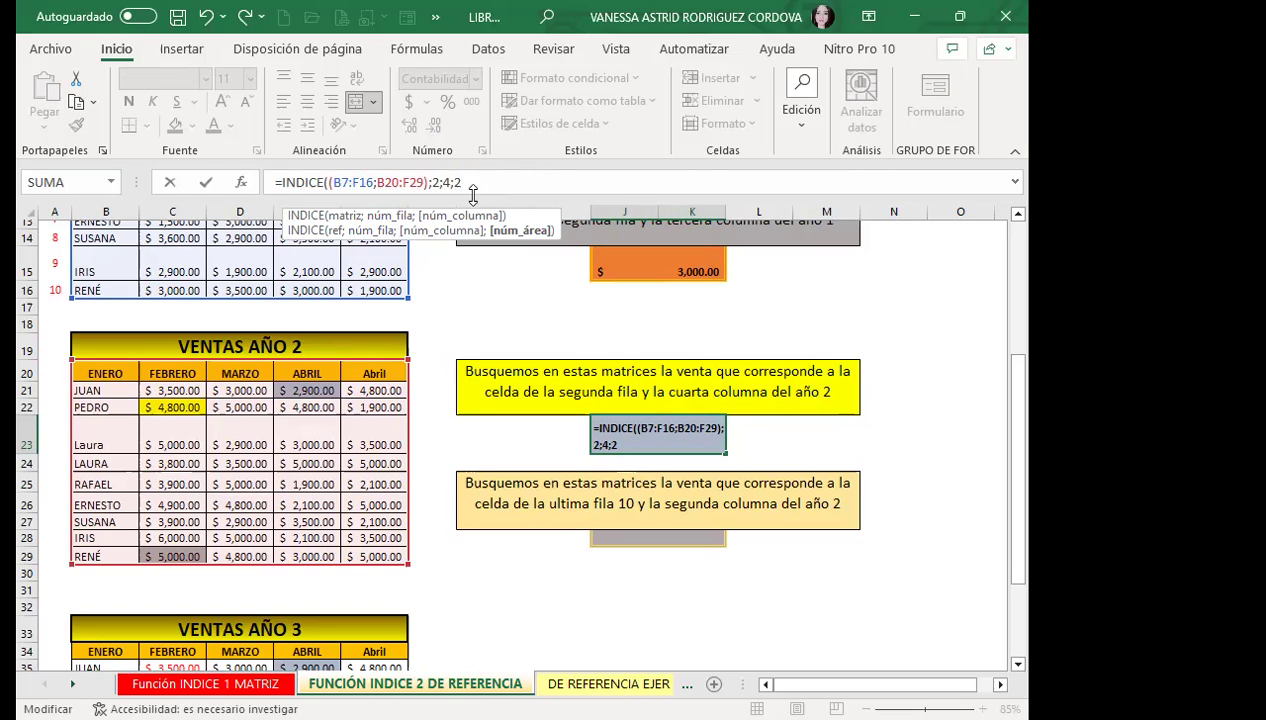
pyautogui.write(')')
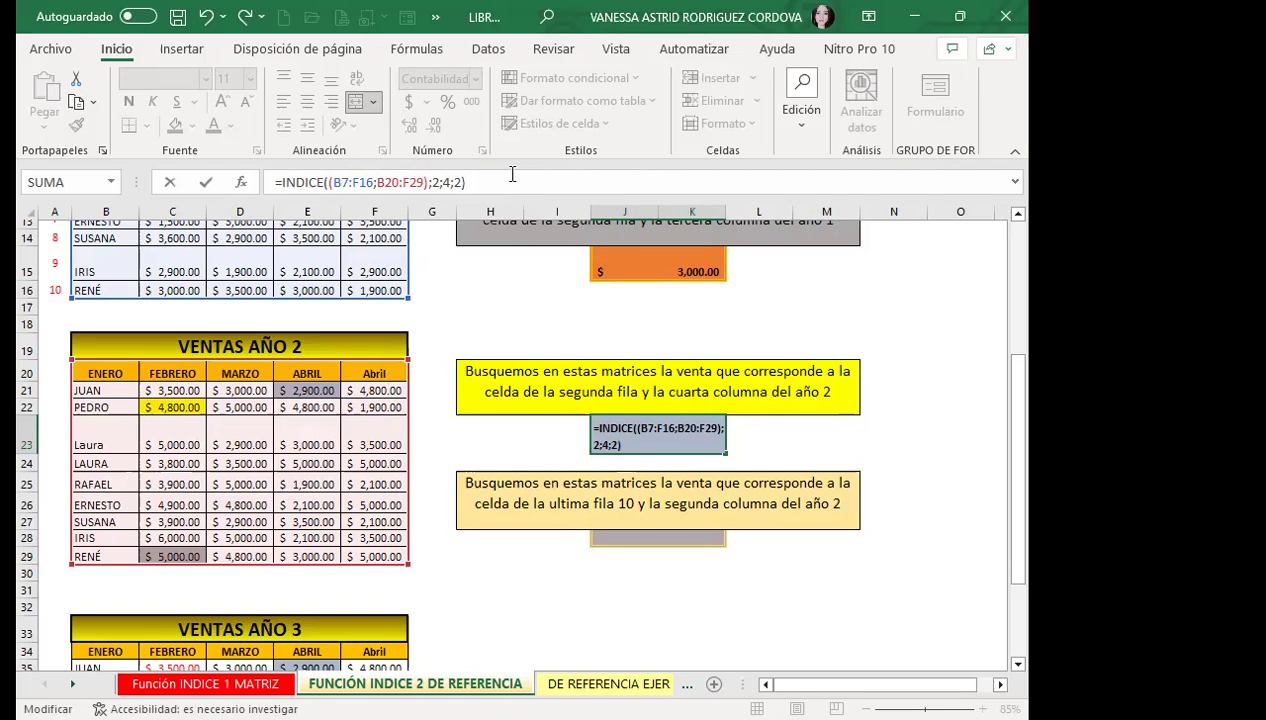
pyautogui.press('Return')
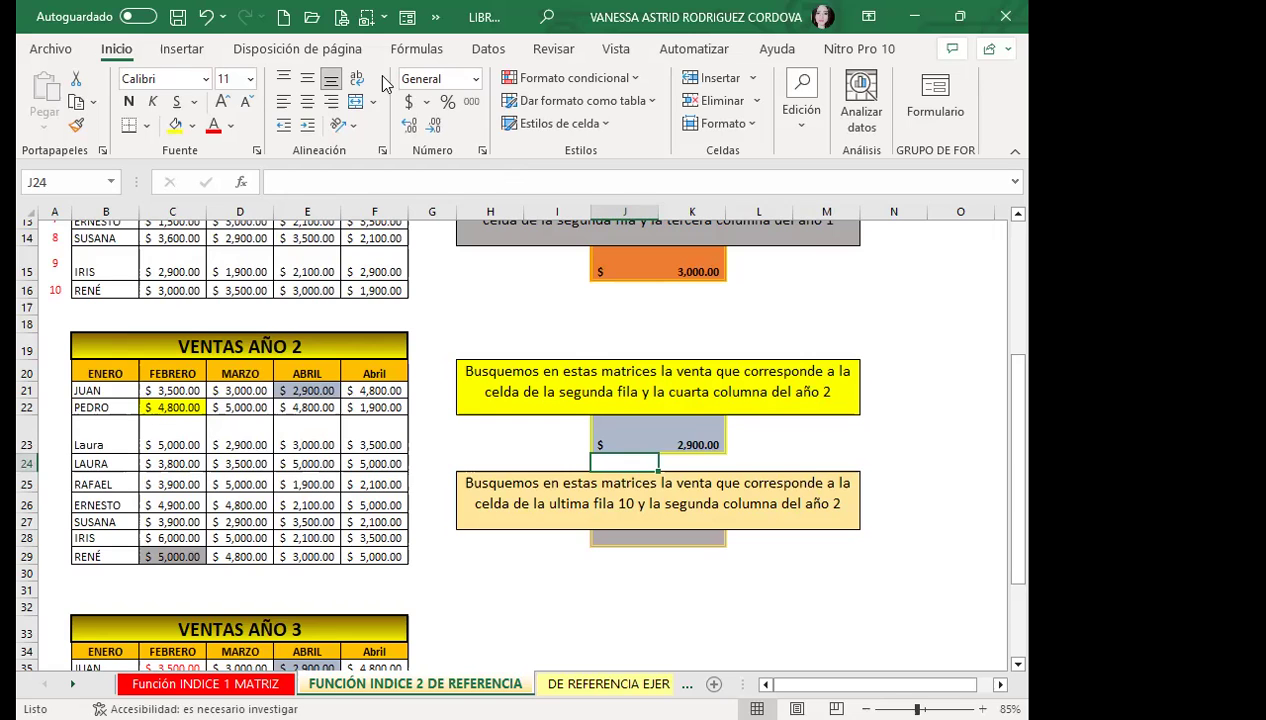
# Select J23 and edit its row number, ending back at row 2
pyautogui.scroll(-2, 188, 374)
pyautogui.moveTo(96, 437)
pyautogui.mouseDown()
pyautogui.moveTo(404, 455)
pyautogui.moveTo(400, 495)
pyautogui.mouseUp()
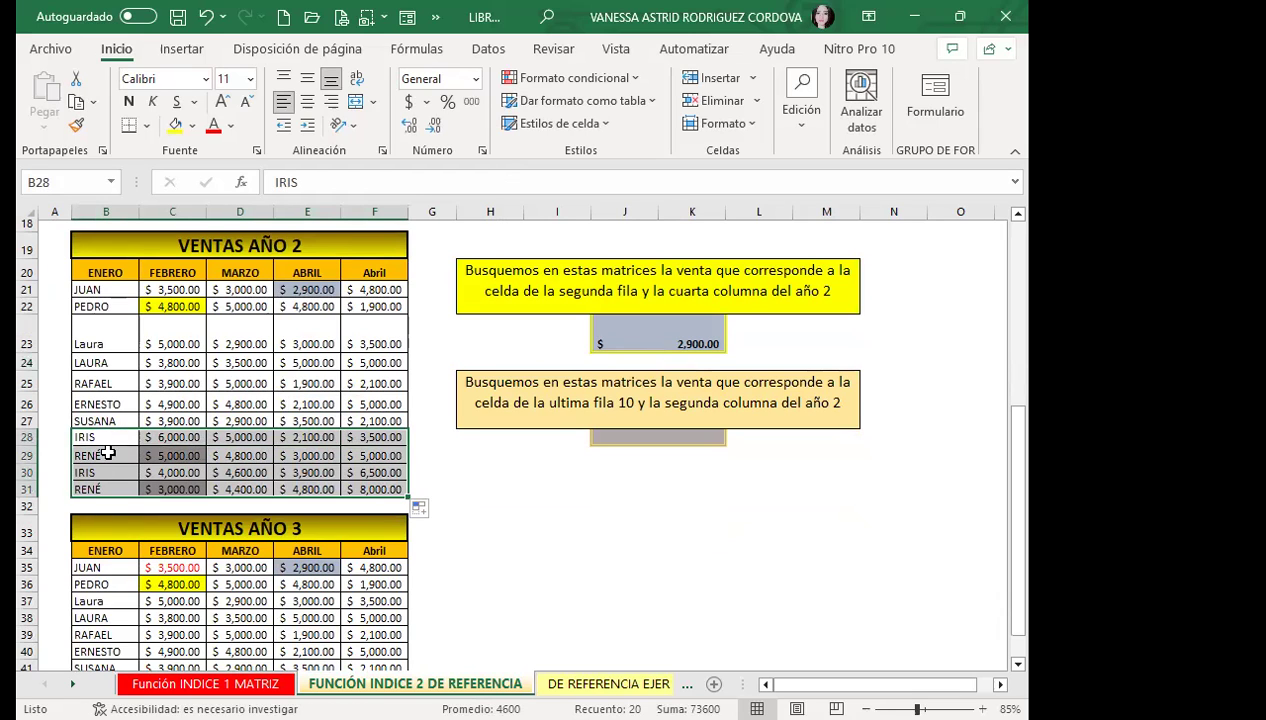
pyautogui.click(107, 453)
pyautogui.scroll(2, 624, 400)
pyautogui.click(663, 495)
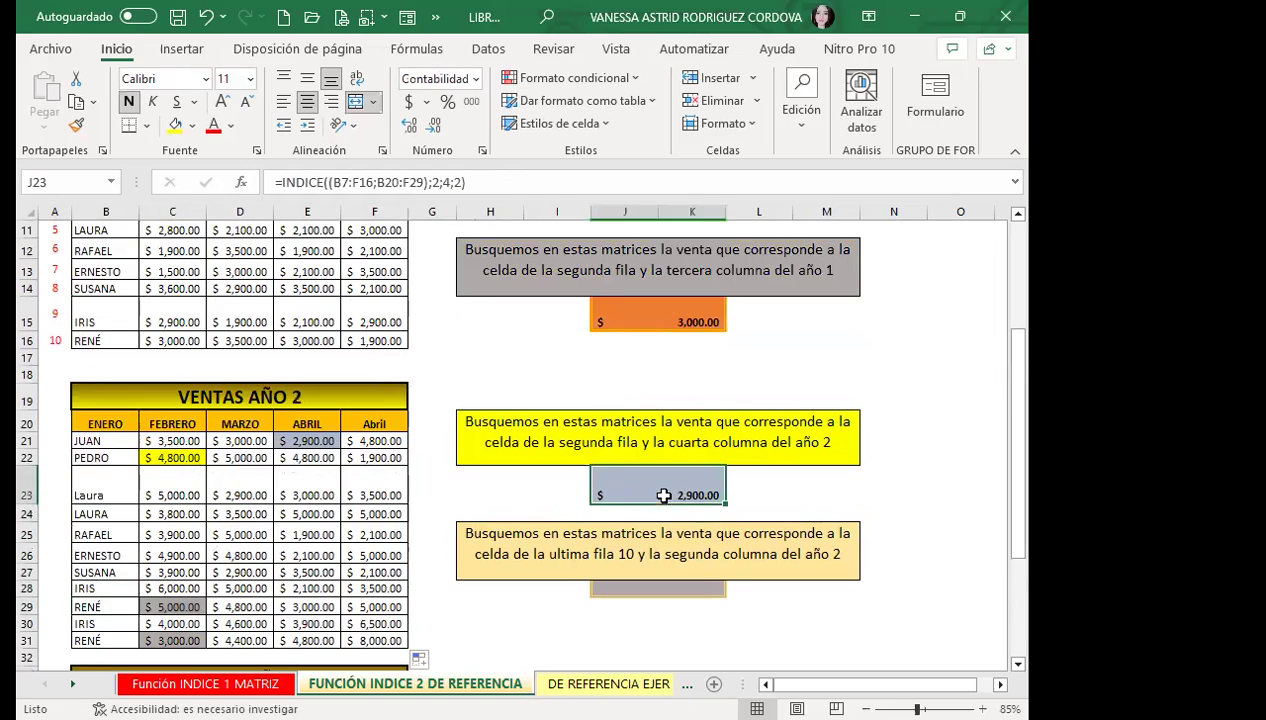
pyautogui.scroll(-1, 690, 490)
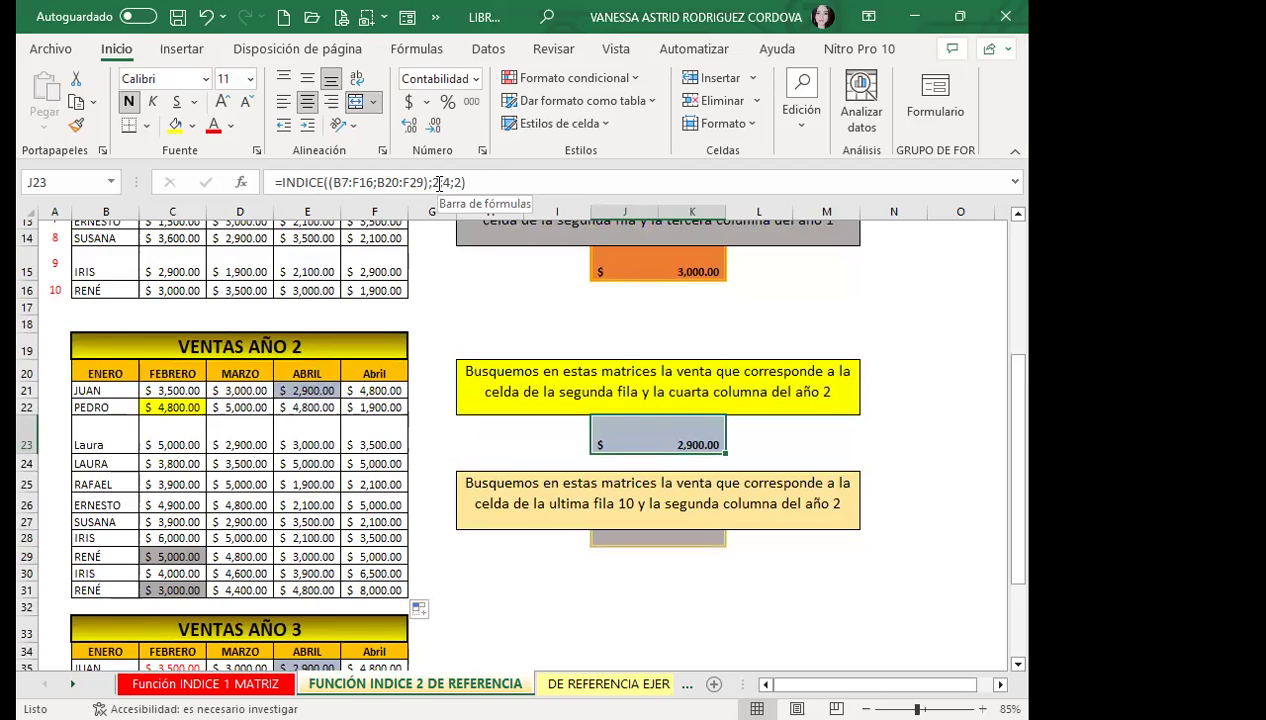
pyautogui.click(439, 183)
pyautogui.press('BackSpace')
pyautogui.write('12')
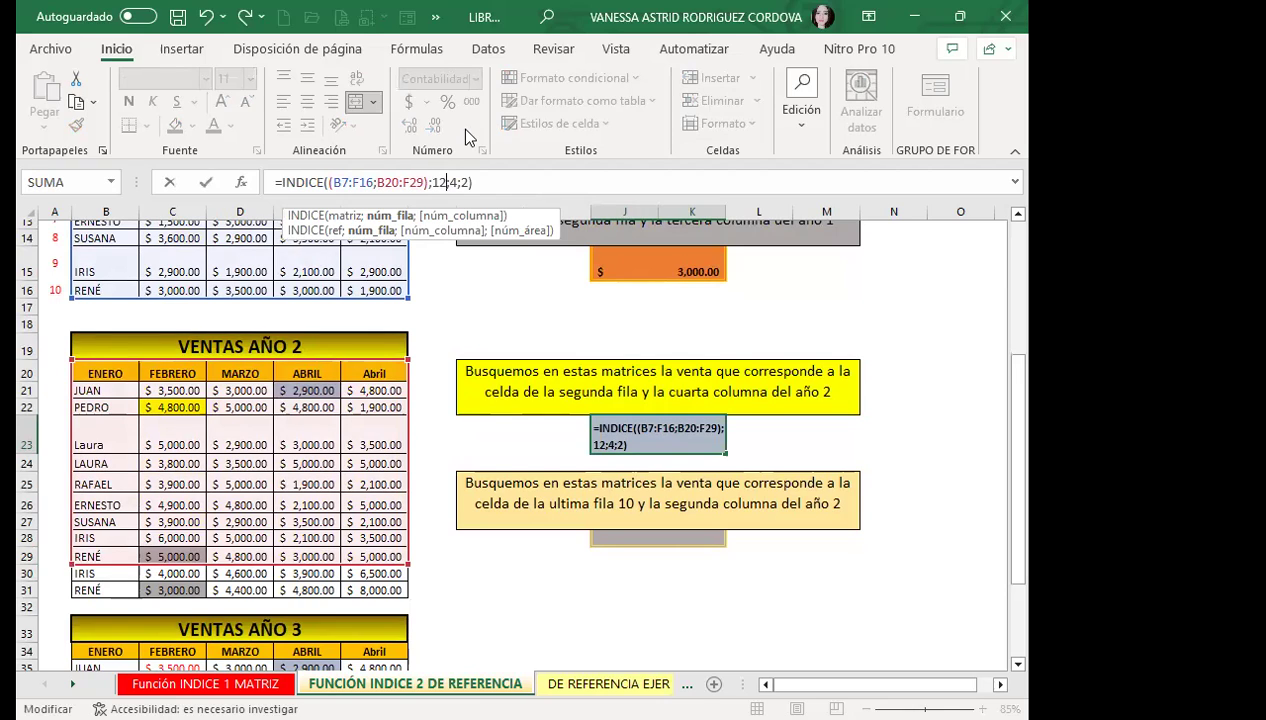
pyautogui.press('BackSpace')
pyautogui.press('BackSpace')
pyautogui.write('2')
pyautogui.click(634, 442)
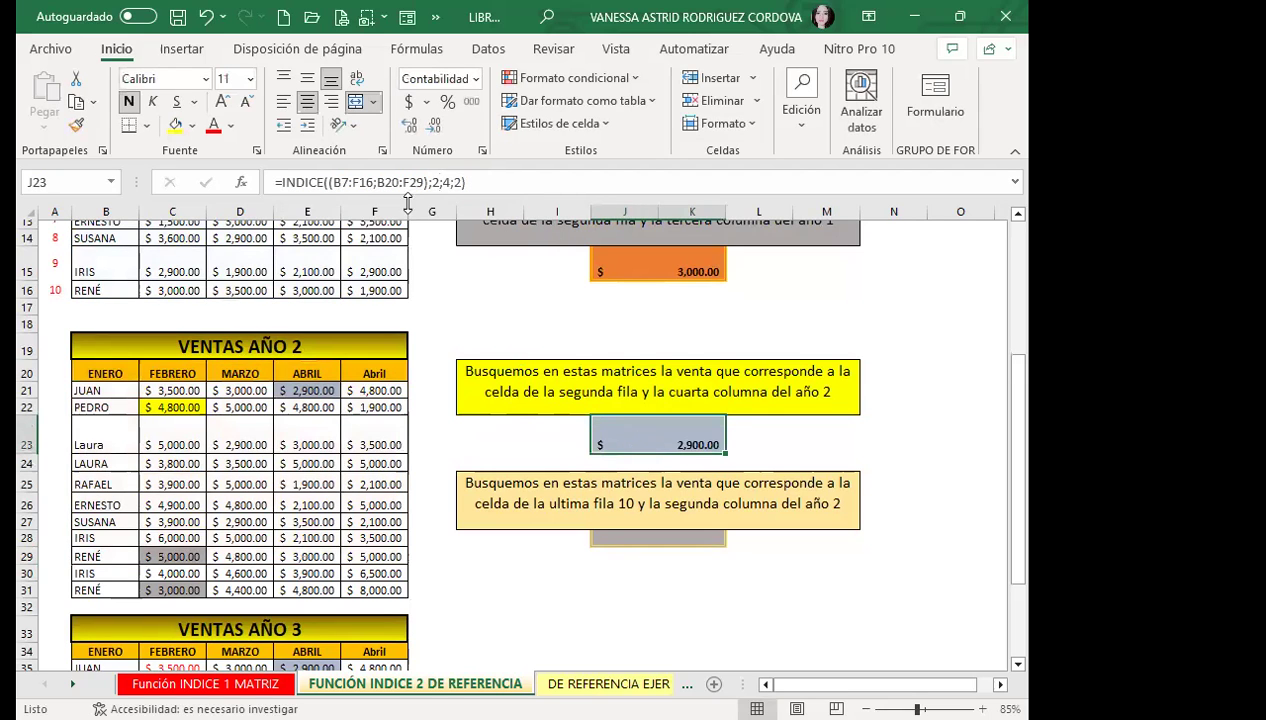
# Change J23's second area to B20:F31 and row number to 12, returning $4,800.00
pyautogui.click(425, 182)
pyautogui.press('BackSpace')
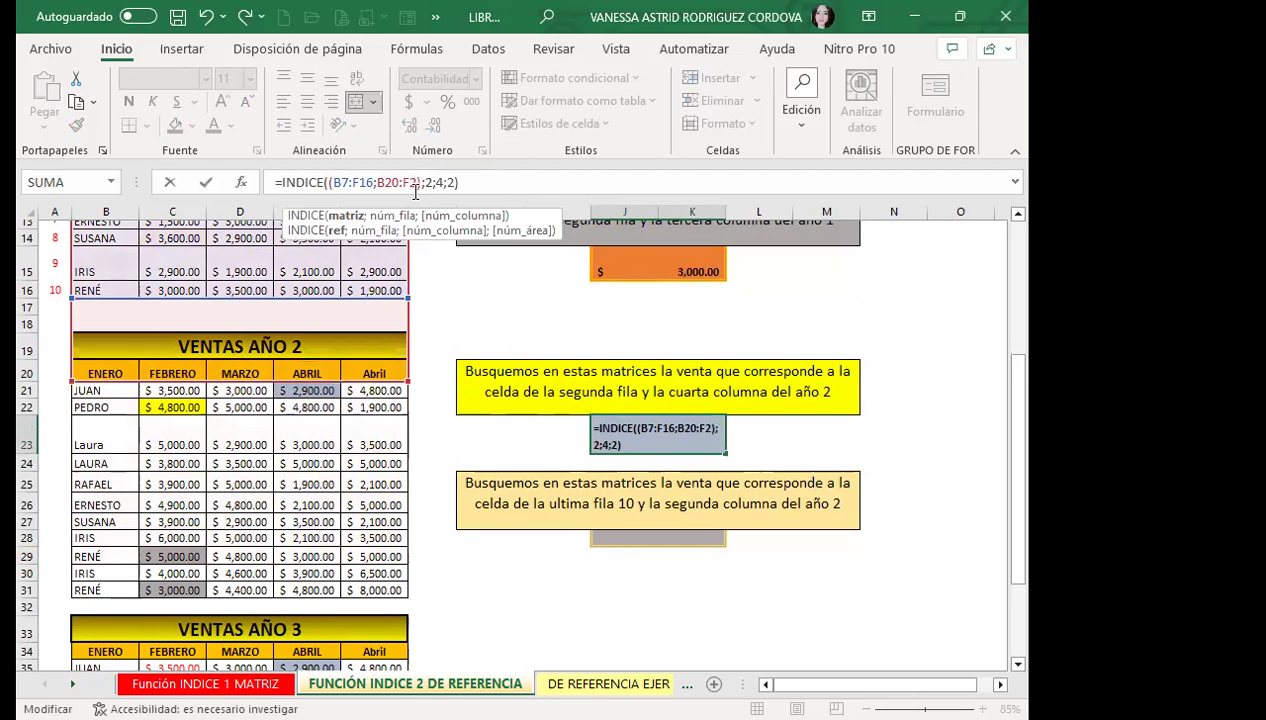
pyautogui.click(120, 374)
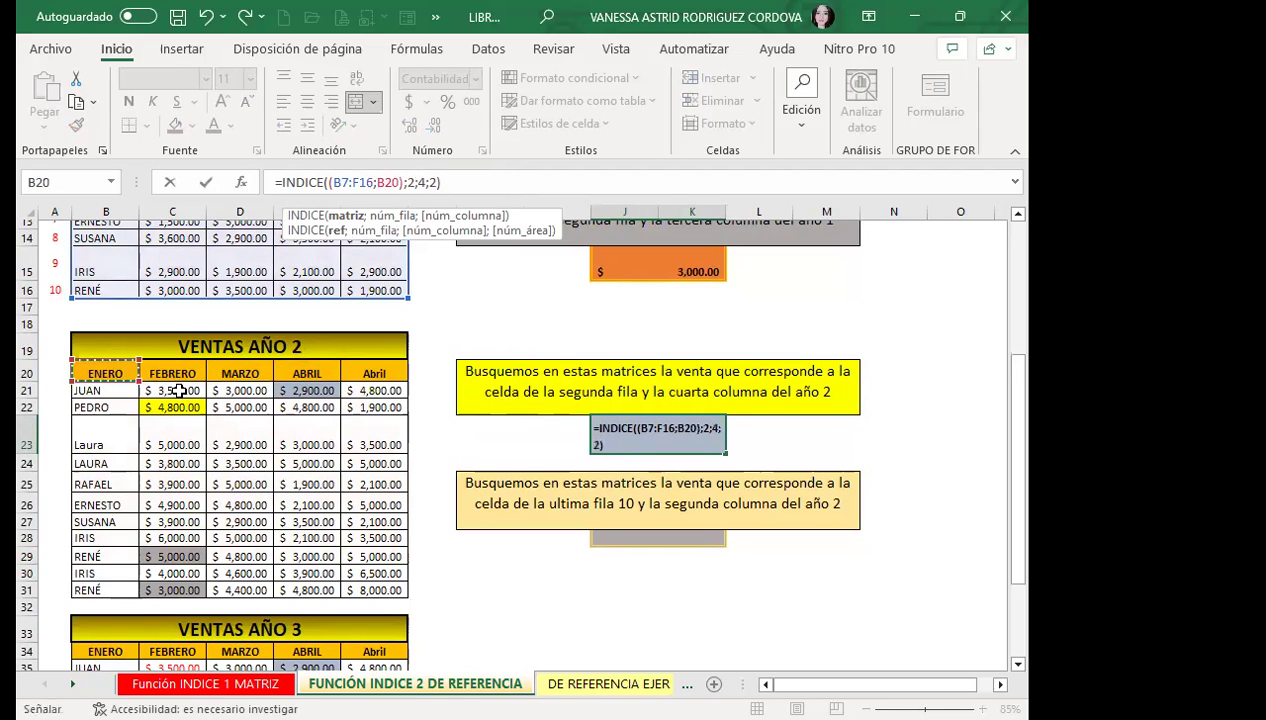
pyautogui.keyDown('shift'); pyautogui.click(362, 590); pyautogui.keyUp('shift')
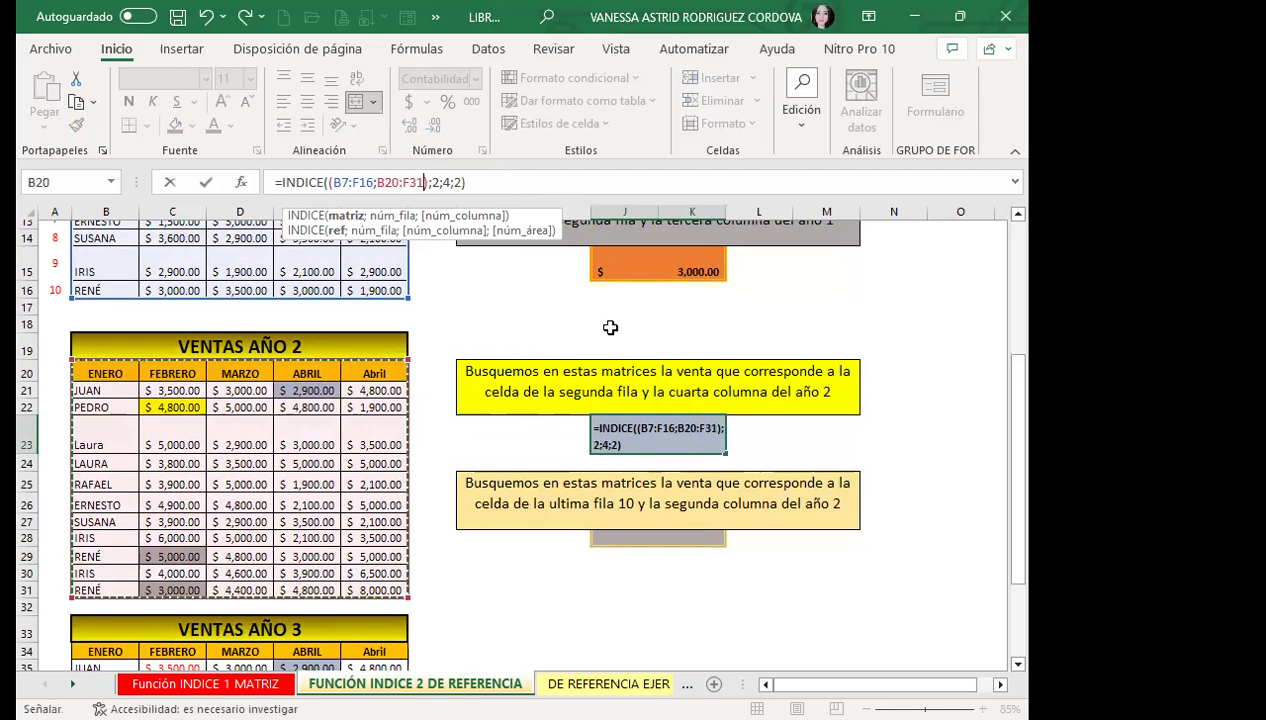
pyautogui.write(')')
pyautogui.click(440, 182)
pyautogui.press('BackSpace')
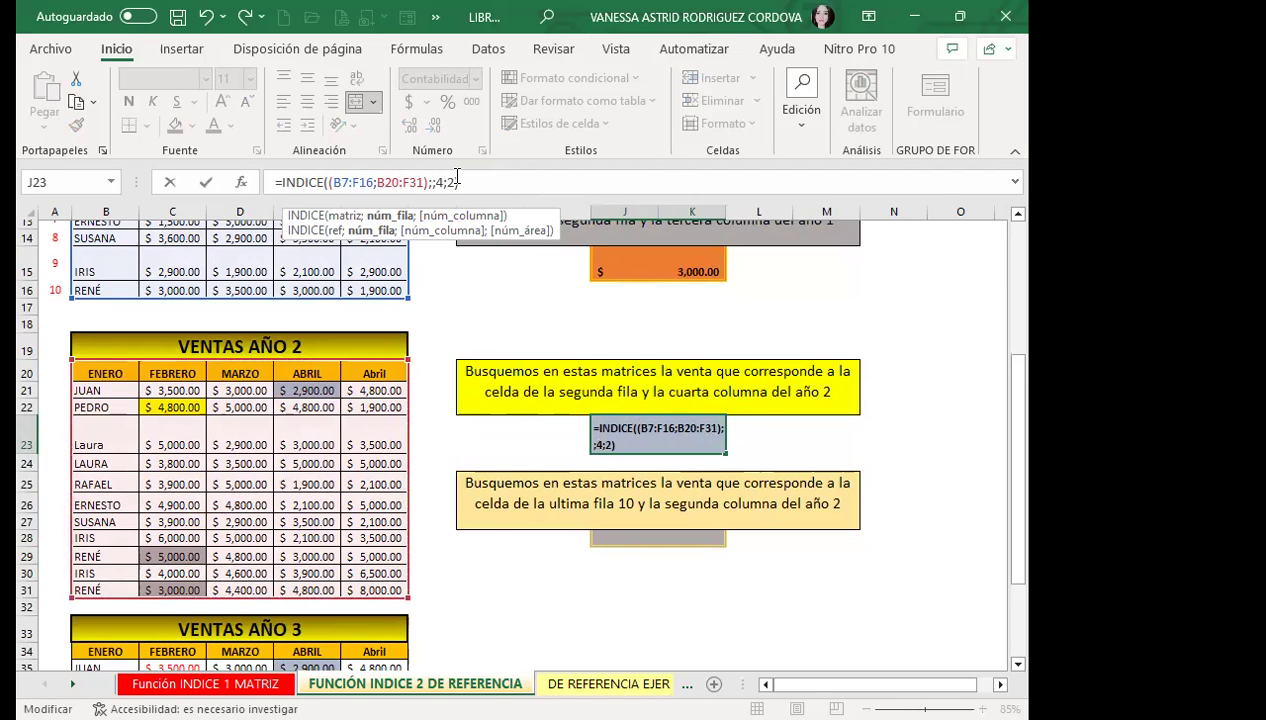
pyautogui.write('12')
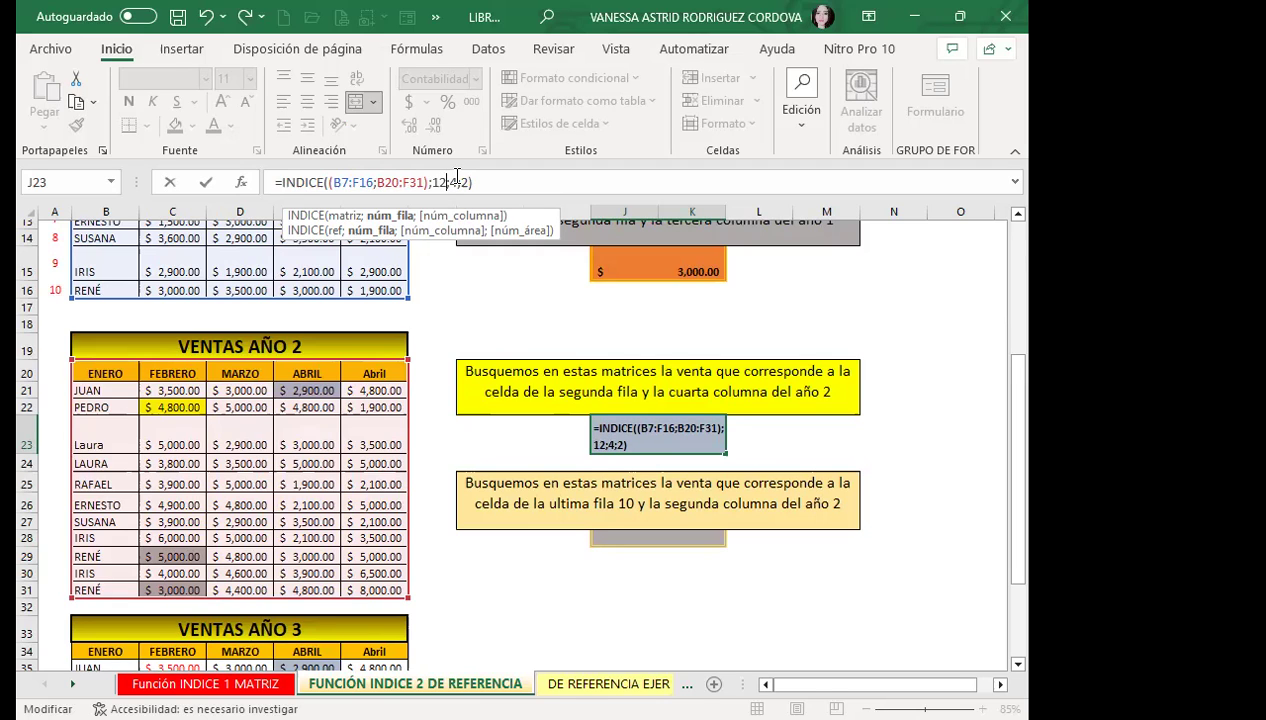
pyautogui.press('Return')
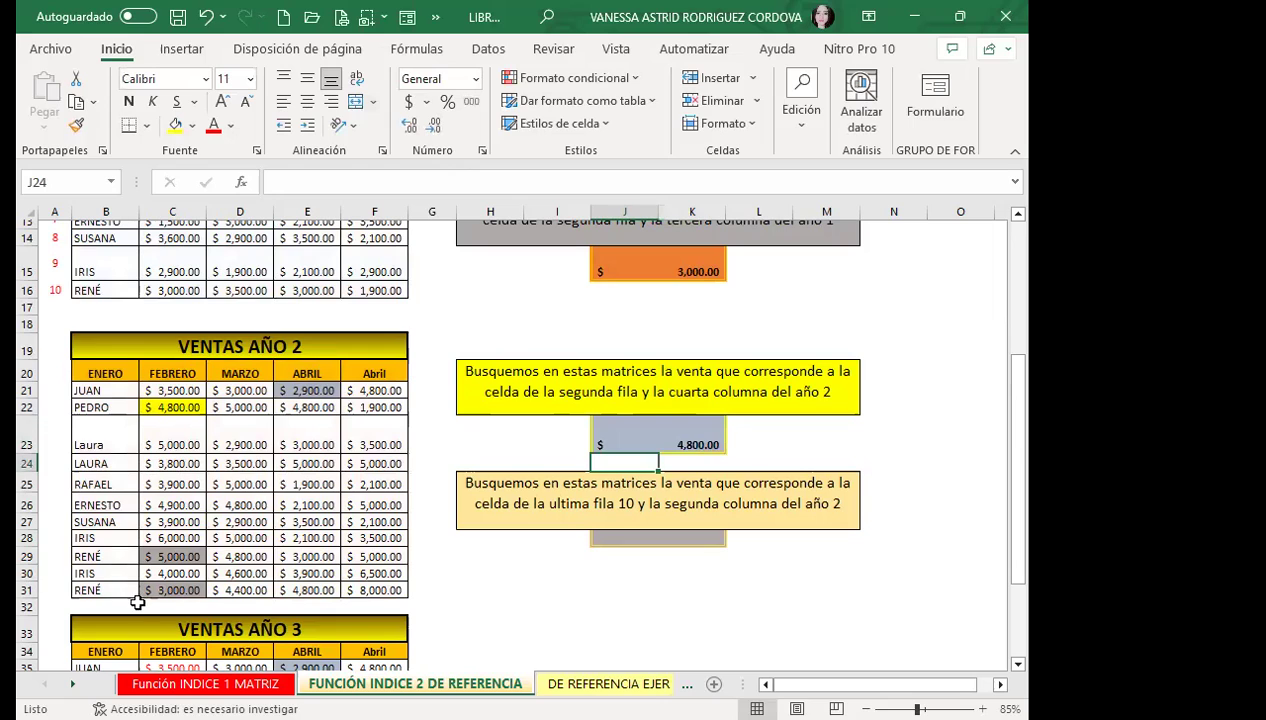
pyautogui.click(232, 557)
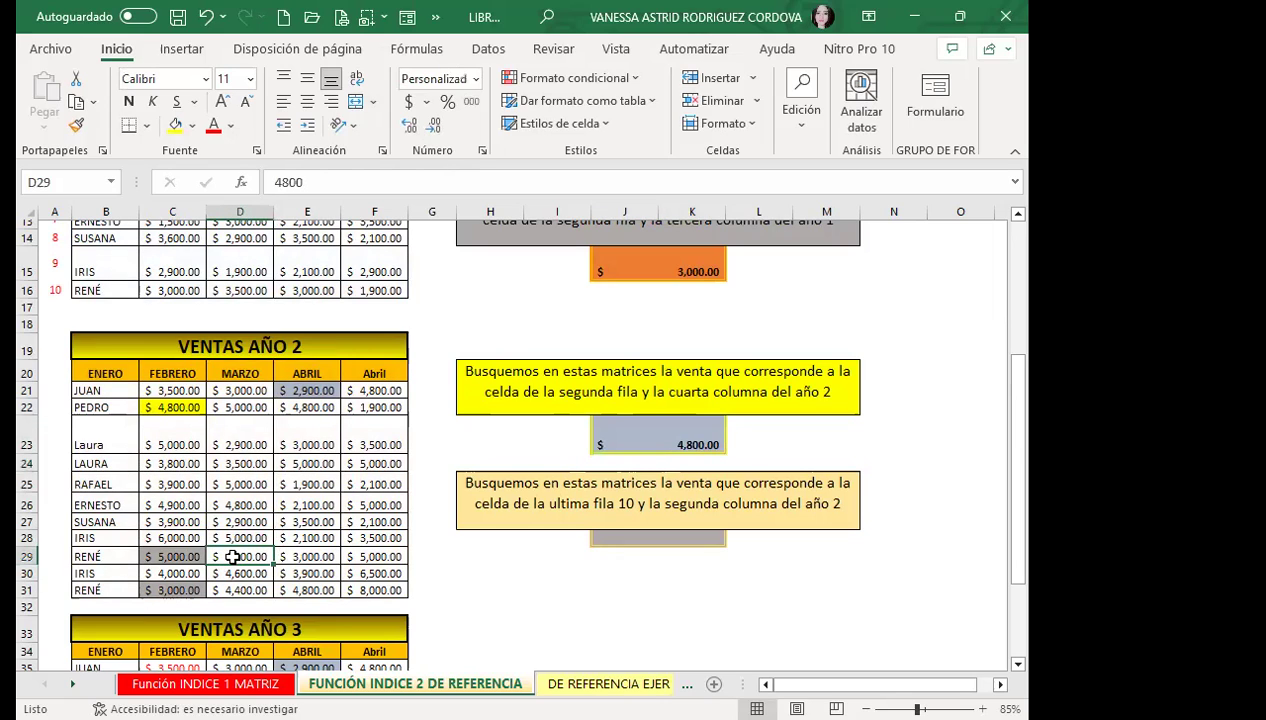
pyautogui.click(628, 452)
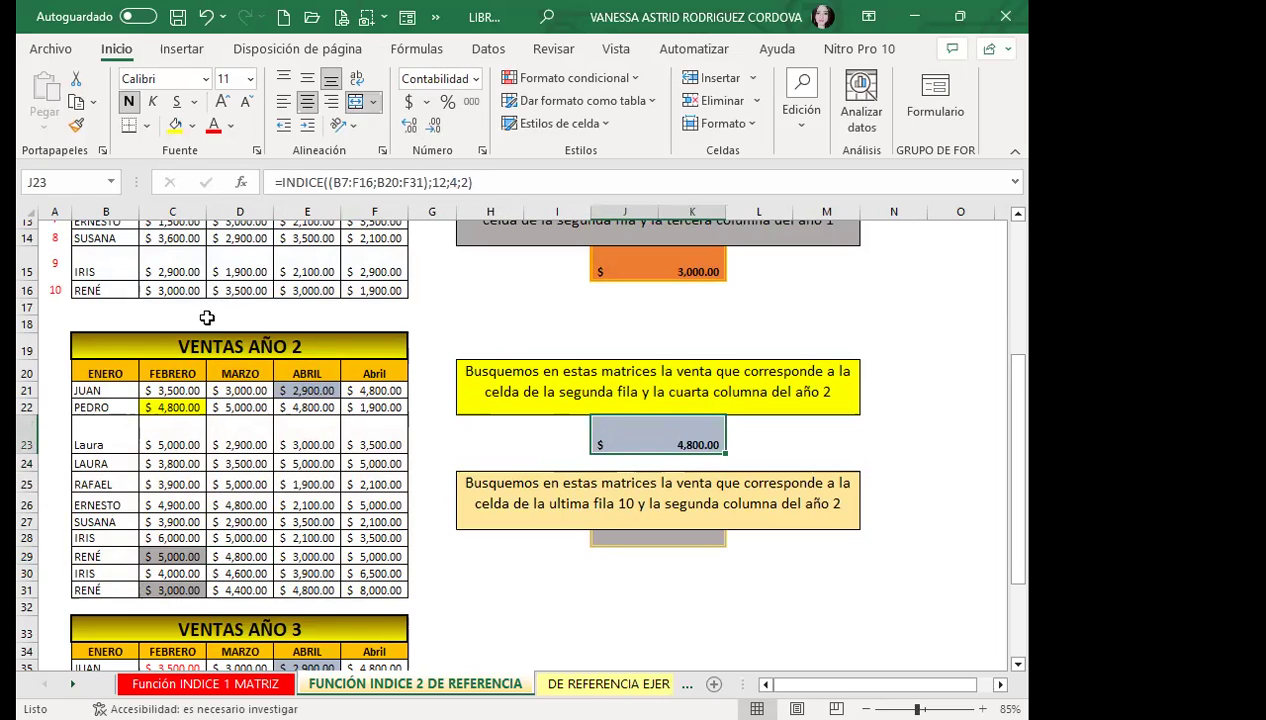
pyautogui.click(312, 590)
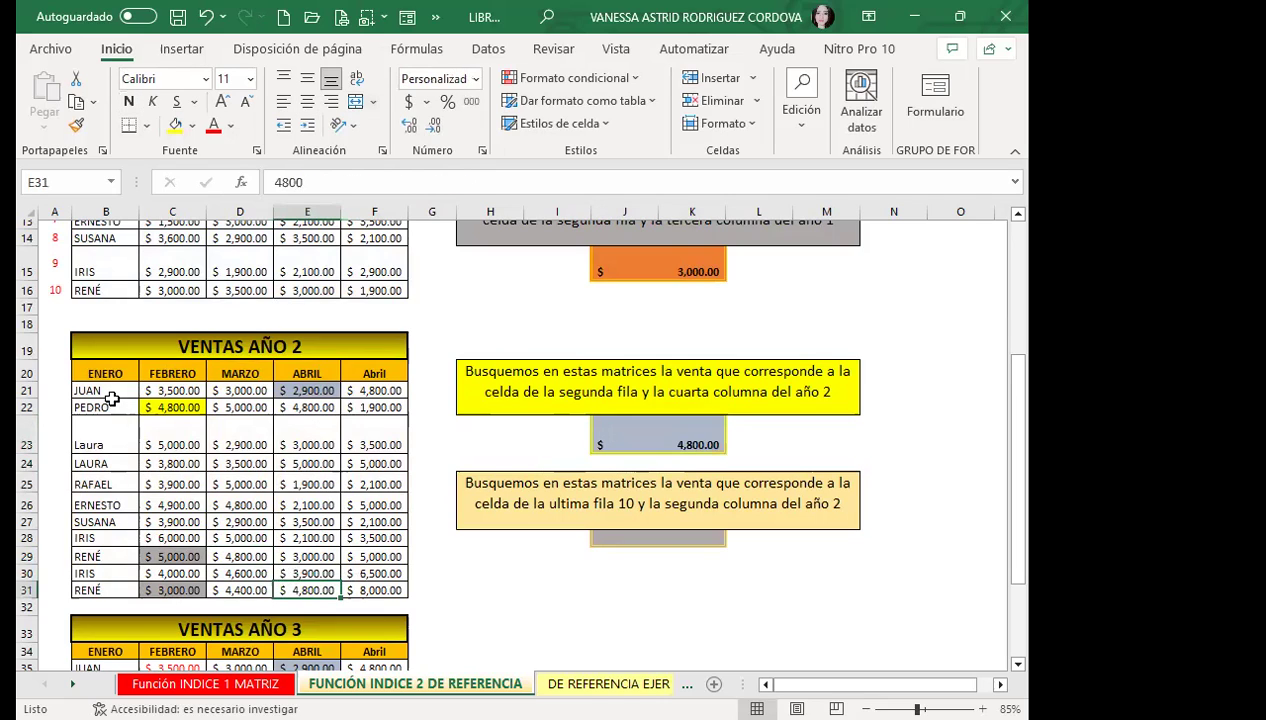
pyautogui.click(108, 391)
pyautogui.click(112, 436)
pyautogui.click(112, 484)
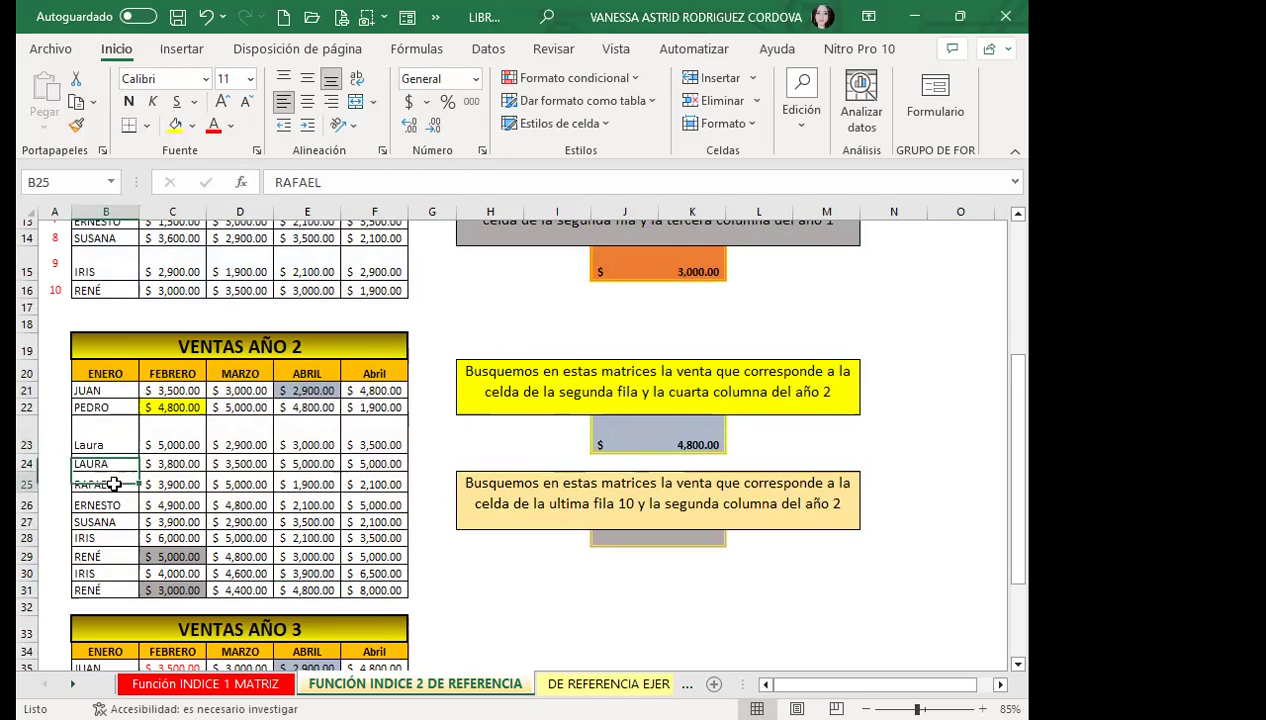
pyautogui.click(112, 522)
pyautogui.click(112, 557)
pyautogui.click(108, 590)
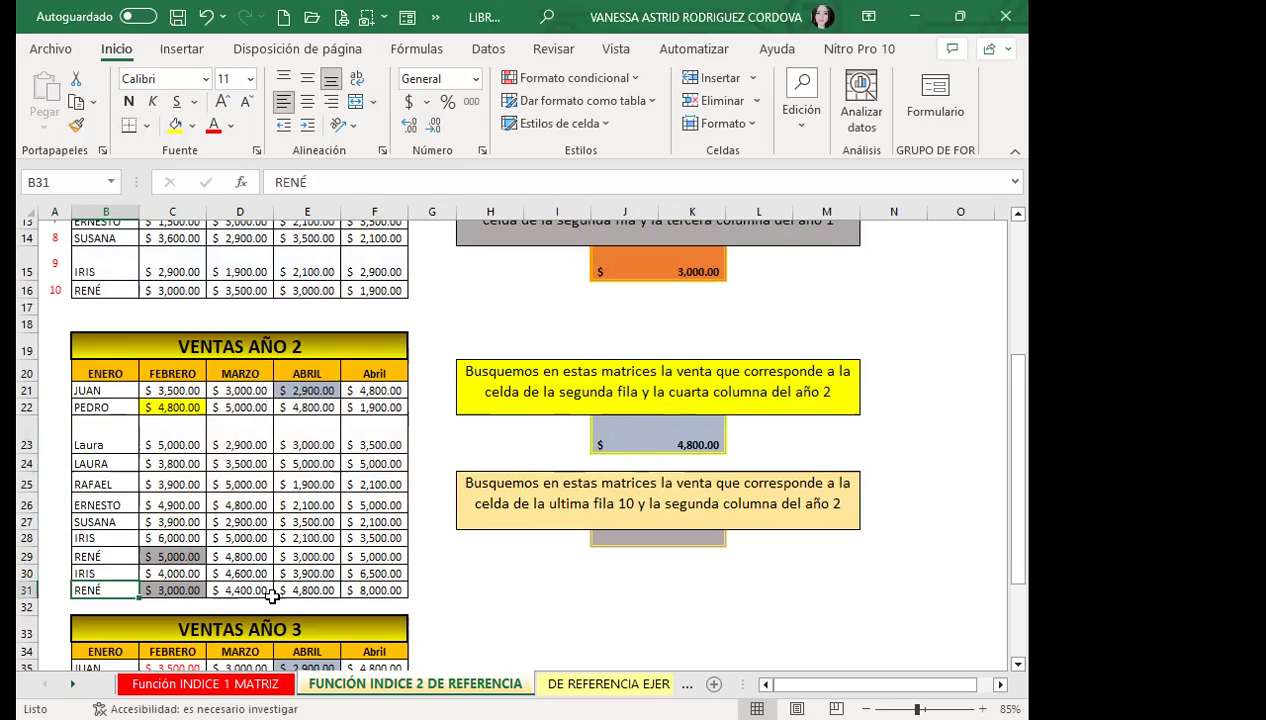
pyautogui.click(310, 590)
pyautogui.click(634, 441)
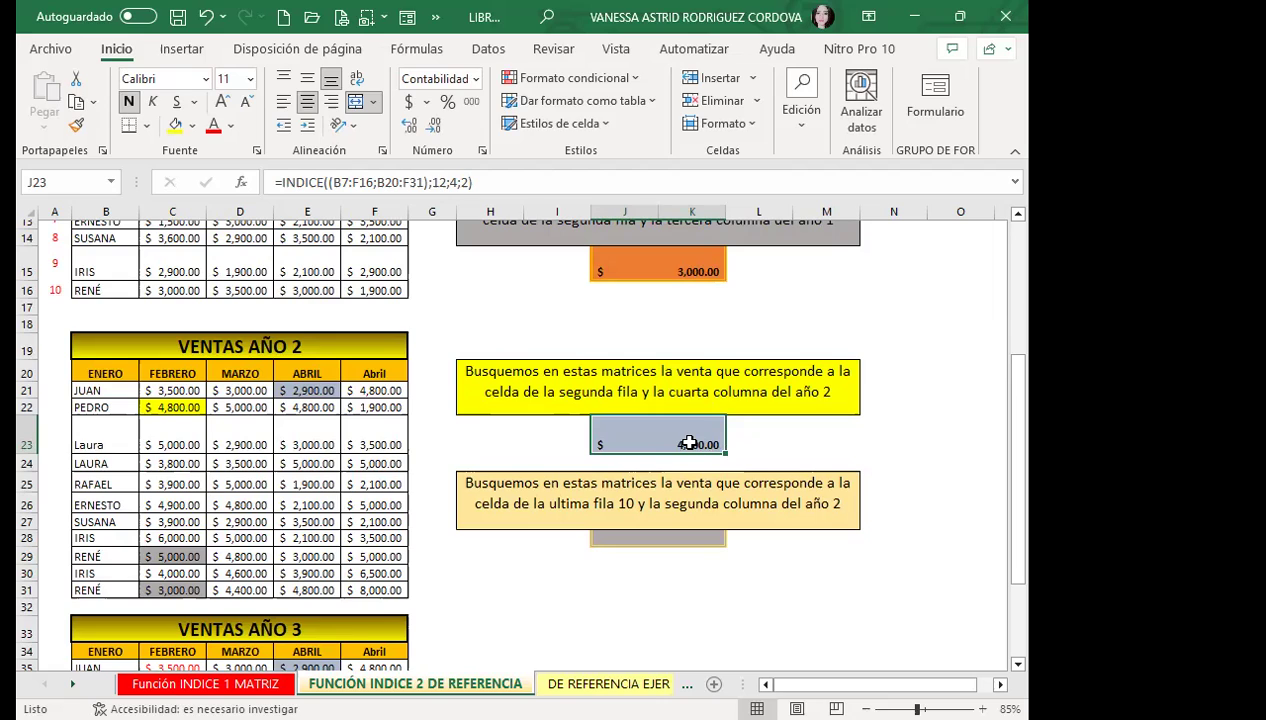
# Enter KARLA, MARIA and JOSÉ in cells B29, B30 and B31
pyautogui.click(106, 552)
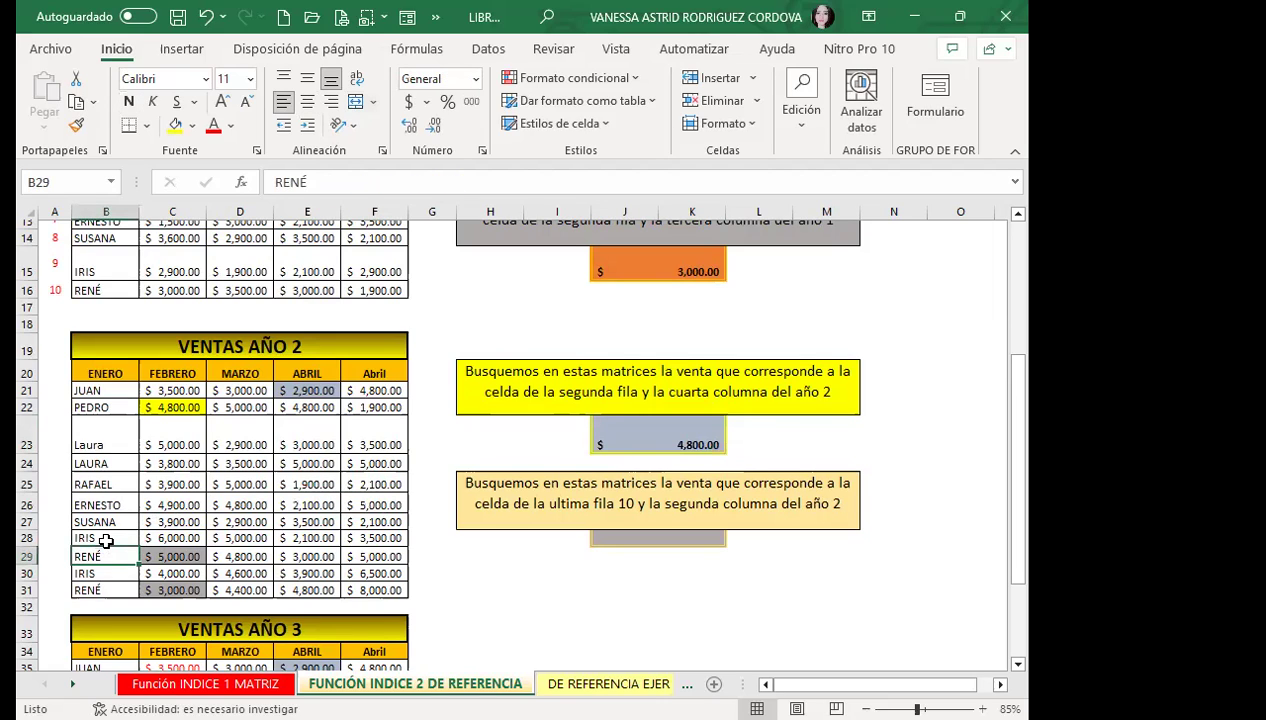
pyautogui.write('JA')
pyautogui.press('BackSpace')
pyautogui.press('BackSpace')
pyautogui.write('KAR')
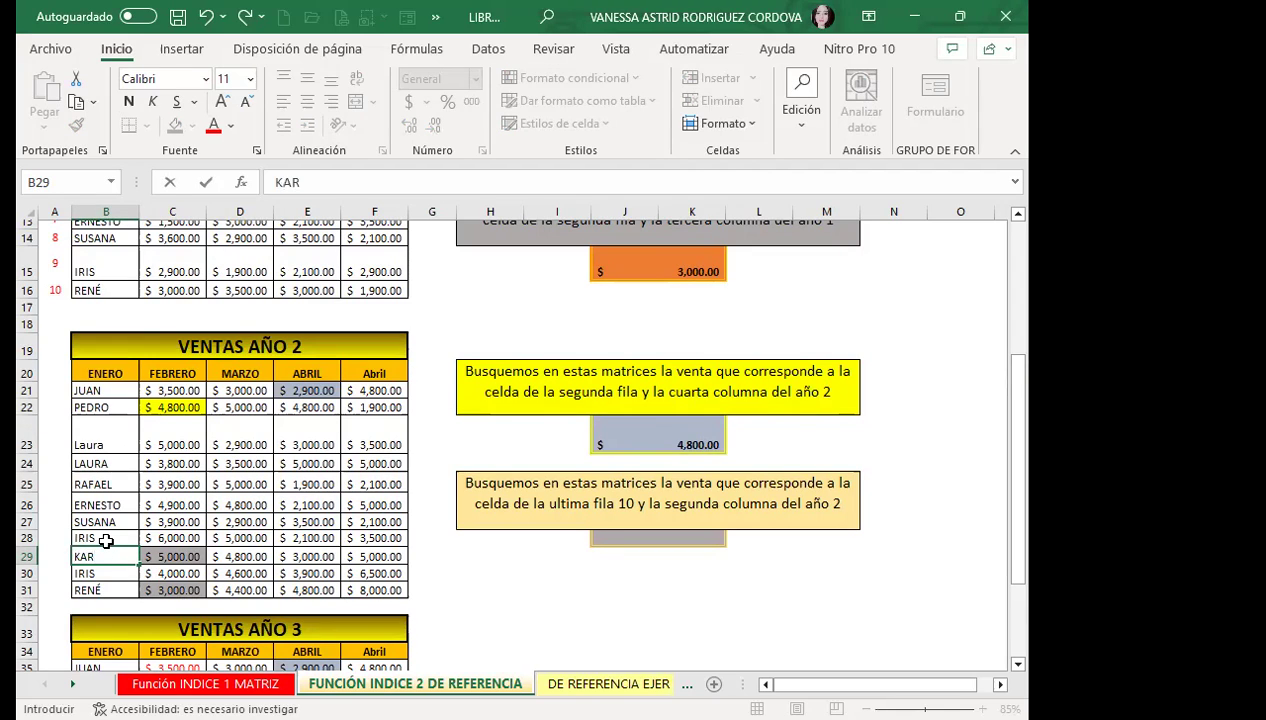
pyautogui.write('LA')
pyautogui.press('Return')
pyautogui.write('MARIA')
pyautogui.press('Return')
pyautogui.write('JOS')
pyautogui.write('É')
pyautogui.press('Return')
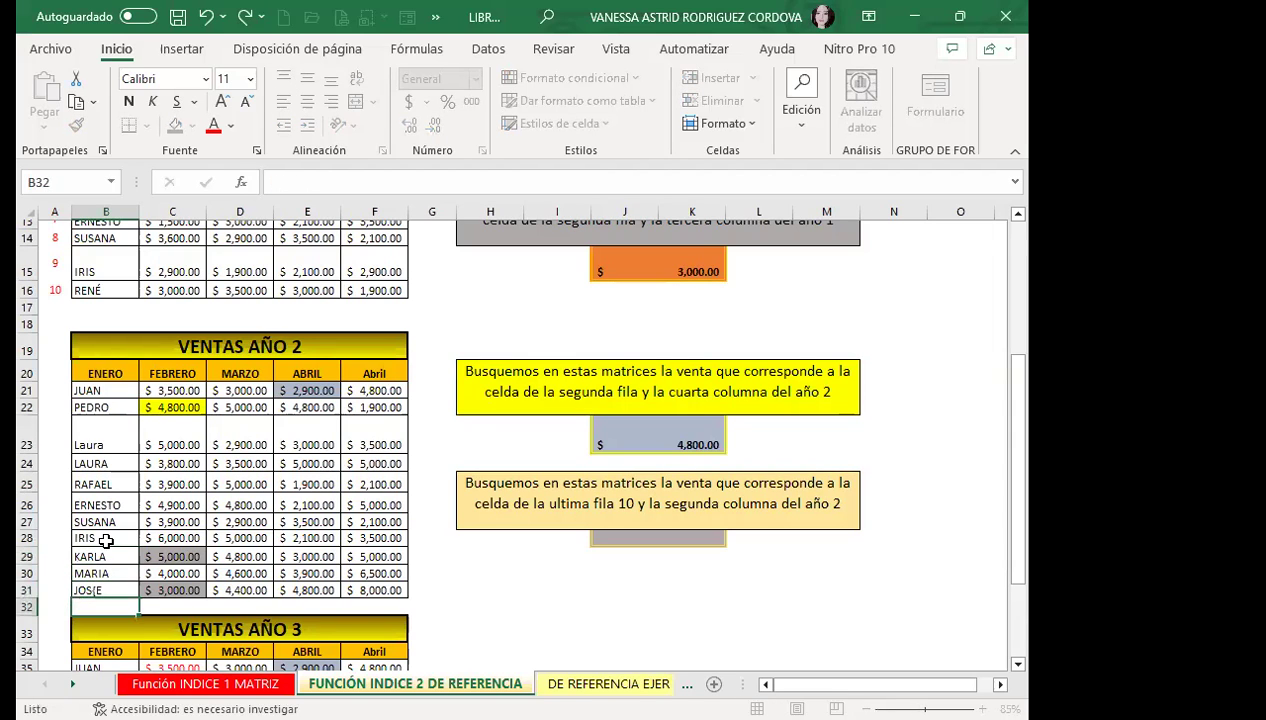
# Fix the typo in B31, removing the stray brace and restoring the accented É
pyautogui.press('Up')
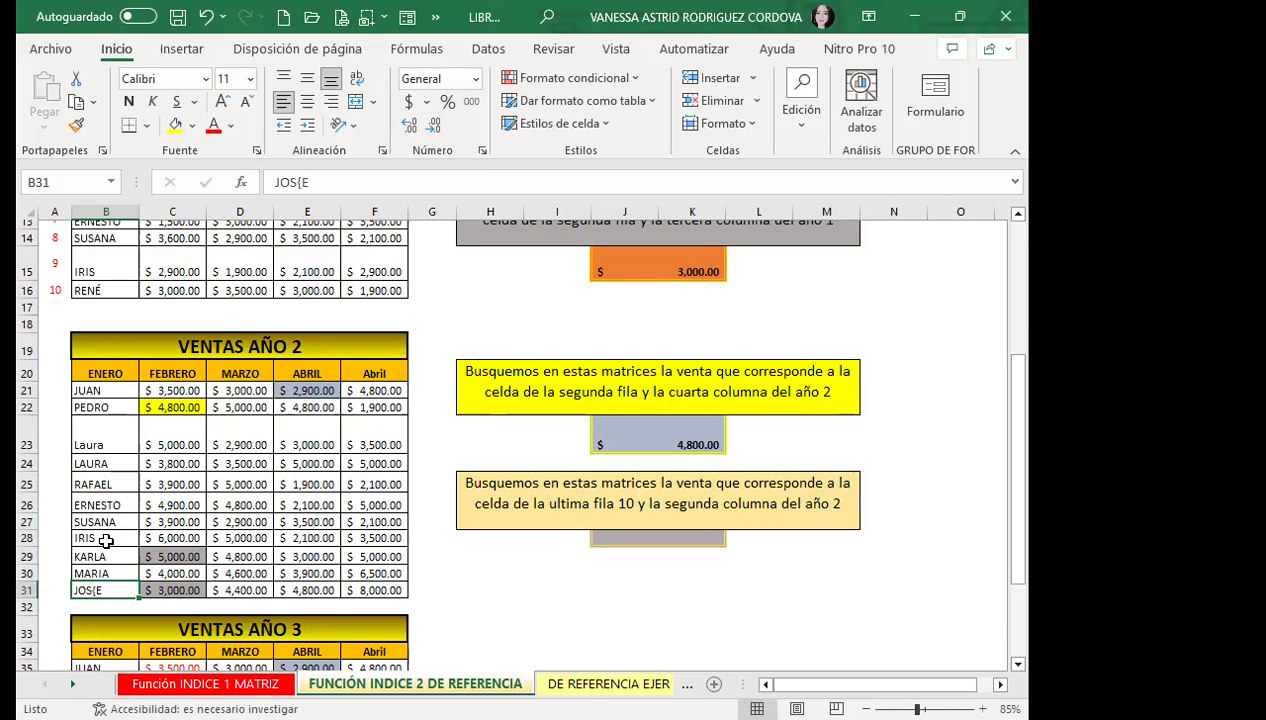
pyautogui.doubleClick(100, 590)
pyautogui.press('Left')
pyautogui.press('BackSpace')
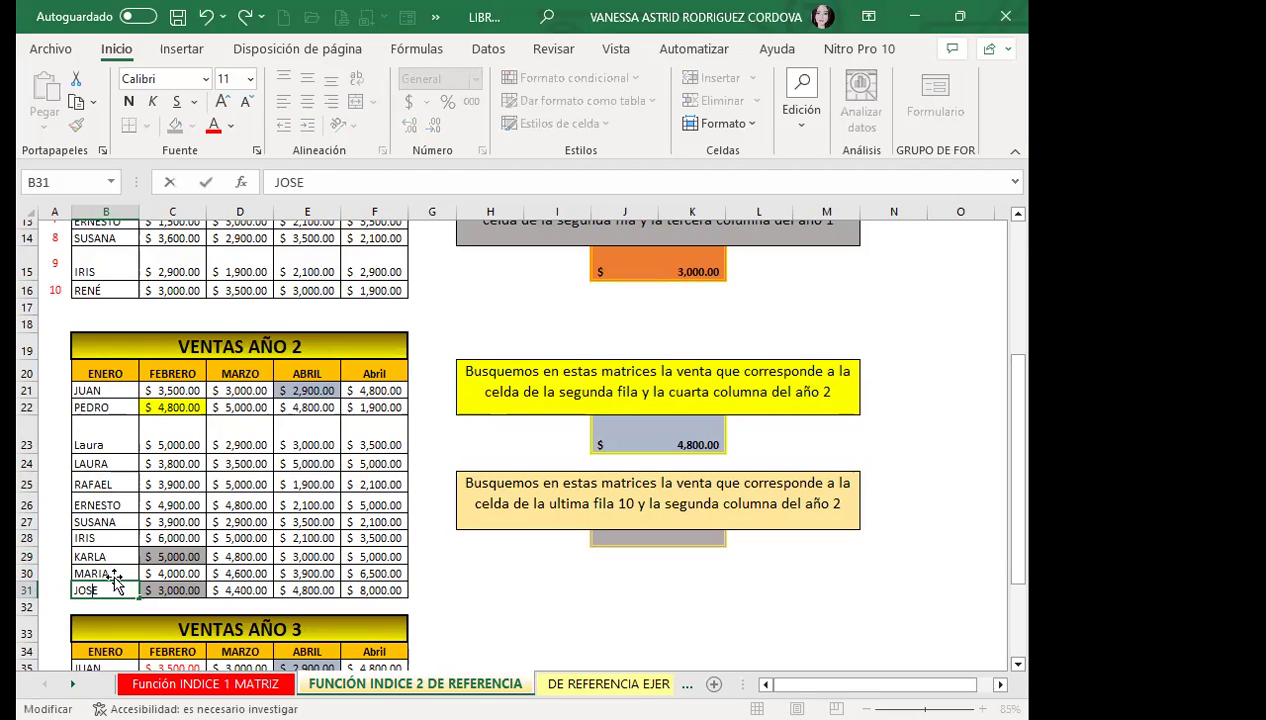
pyautogui.press('Delete')
pyautogui.write('É')
pyautogui.scroll(-1, 220, 530)
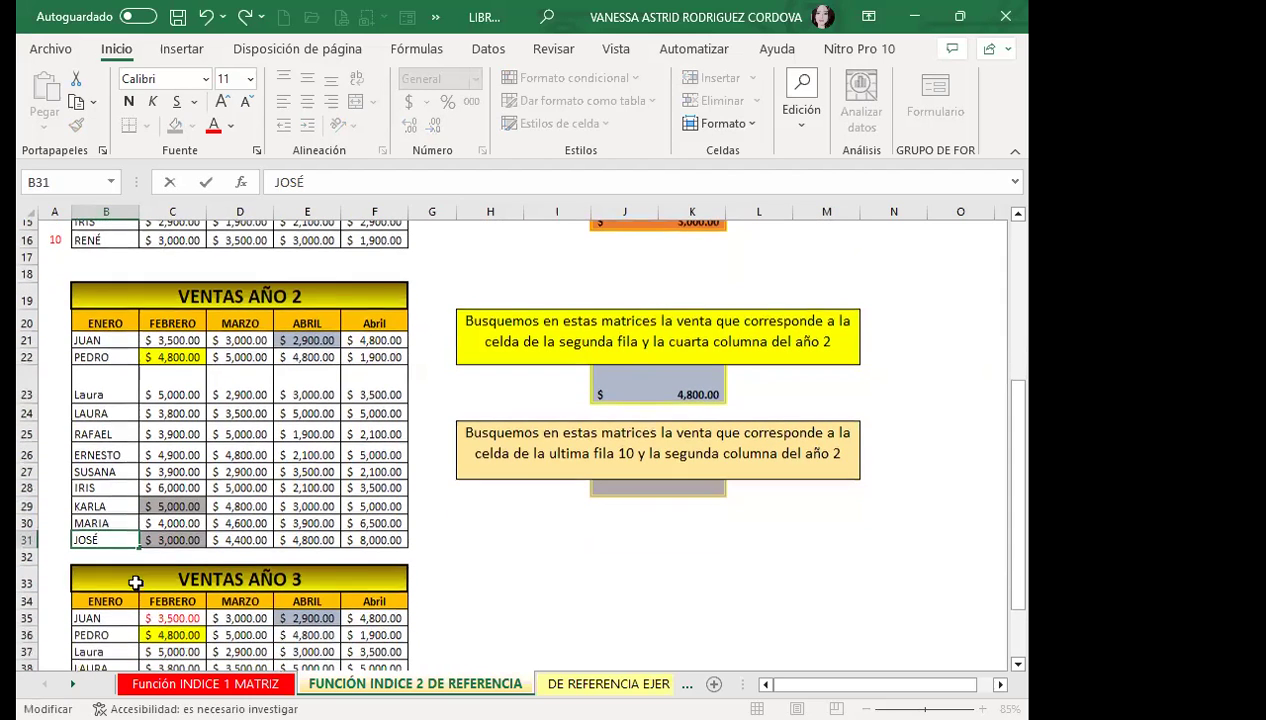
# Commit the JOSÉ entry in B31 by selecting cell D31
pyautogui.click(222, 537)
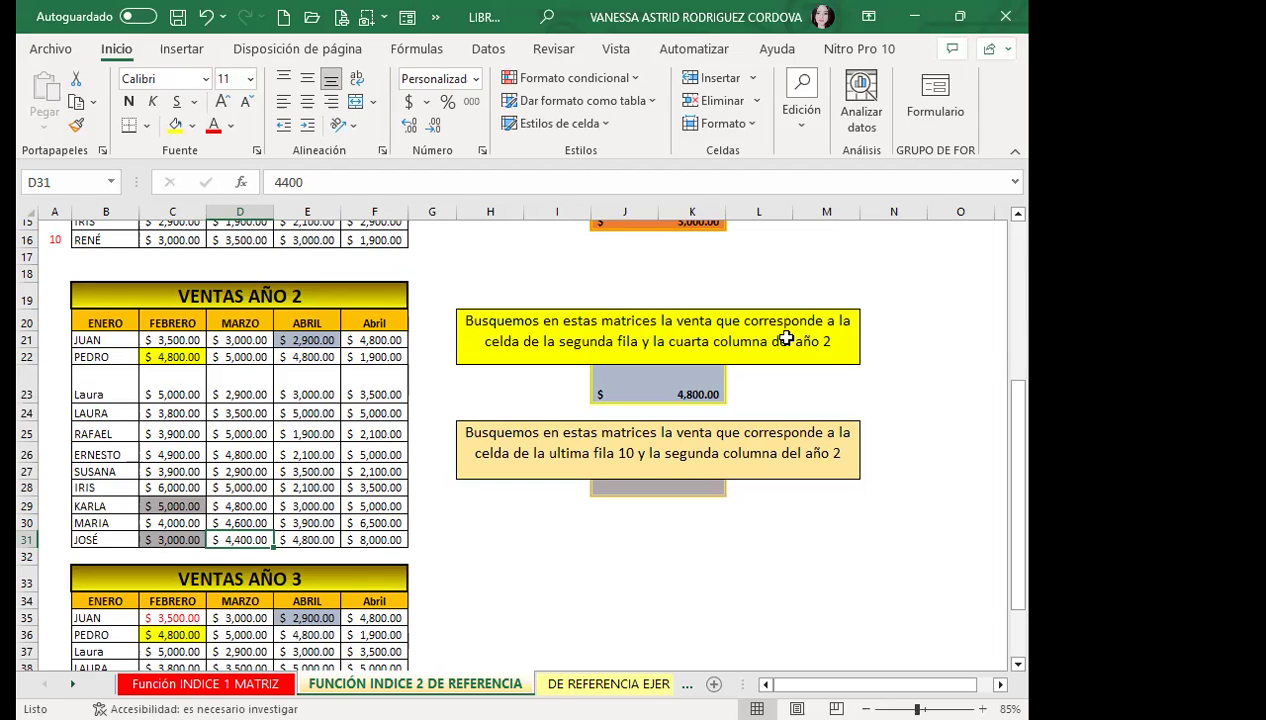
pyautogui.scroll(1, 786, 339)
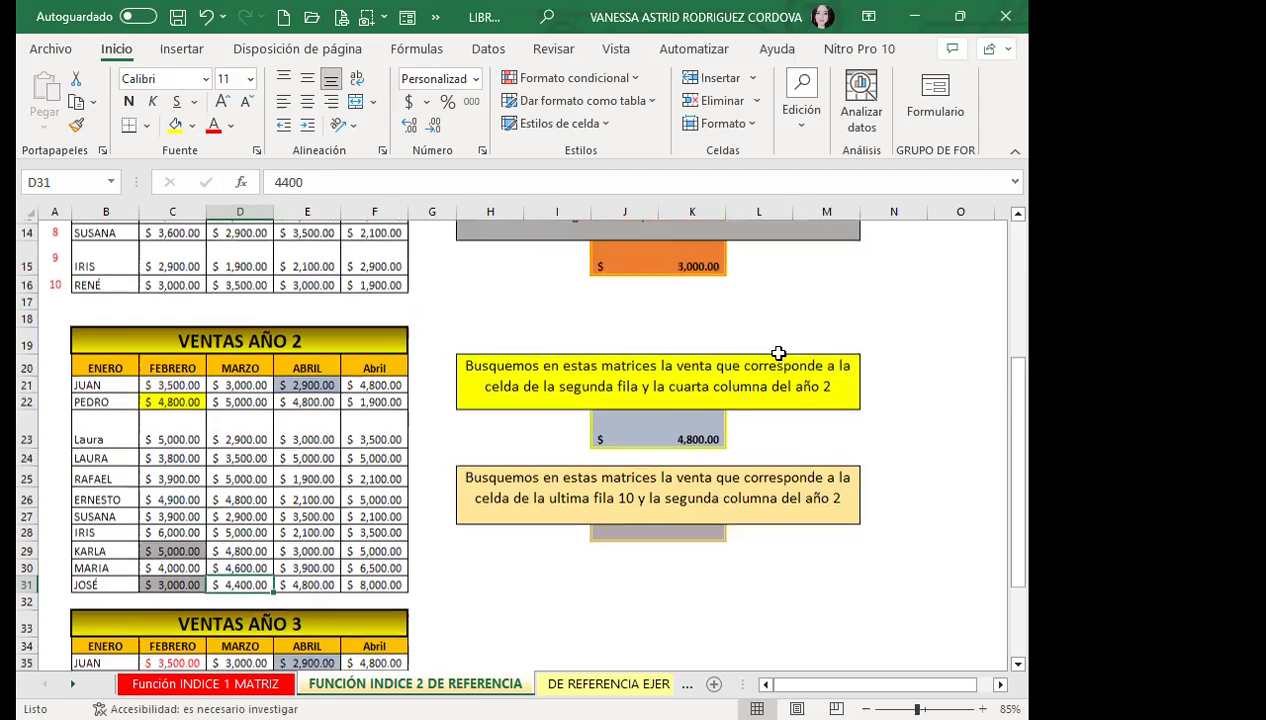
pyautogui.click(750, 385)
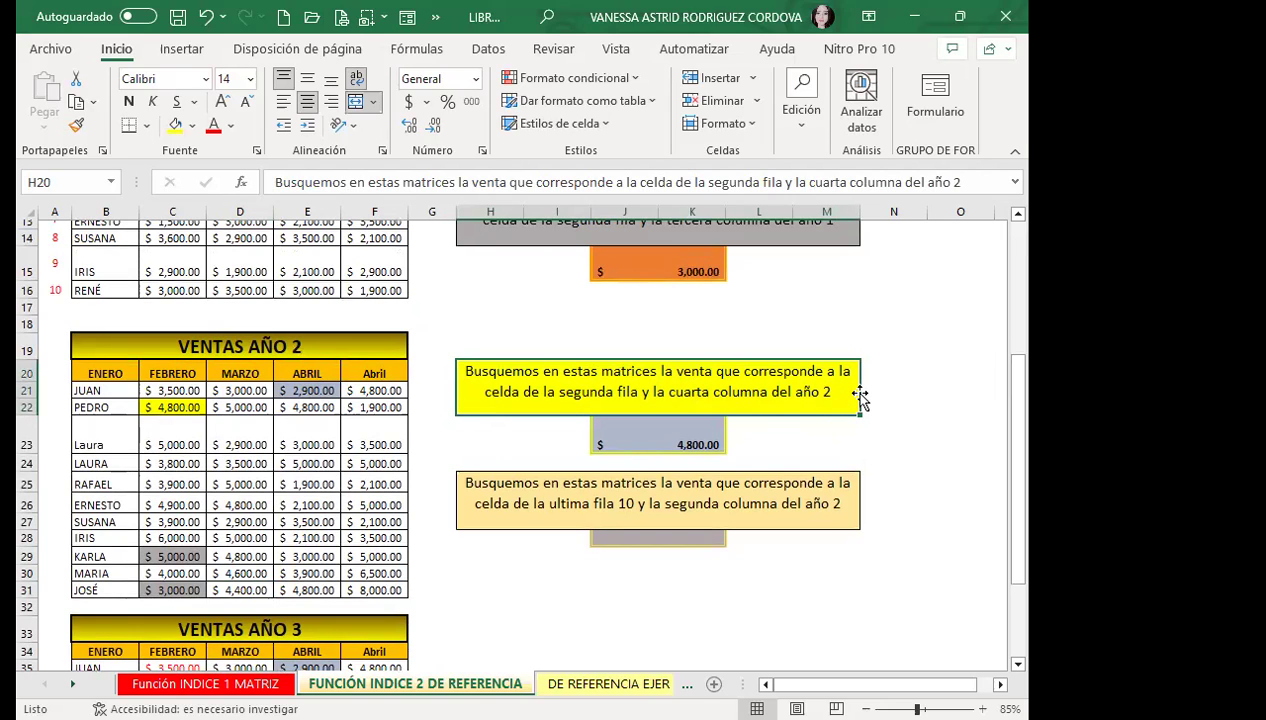
pyautogui.click(95, 375)
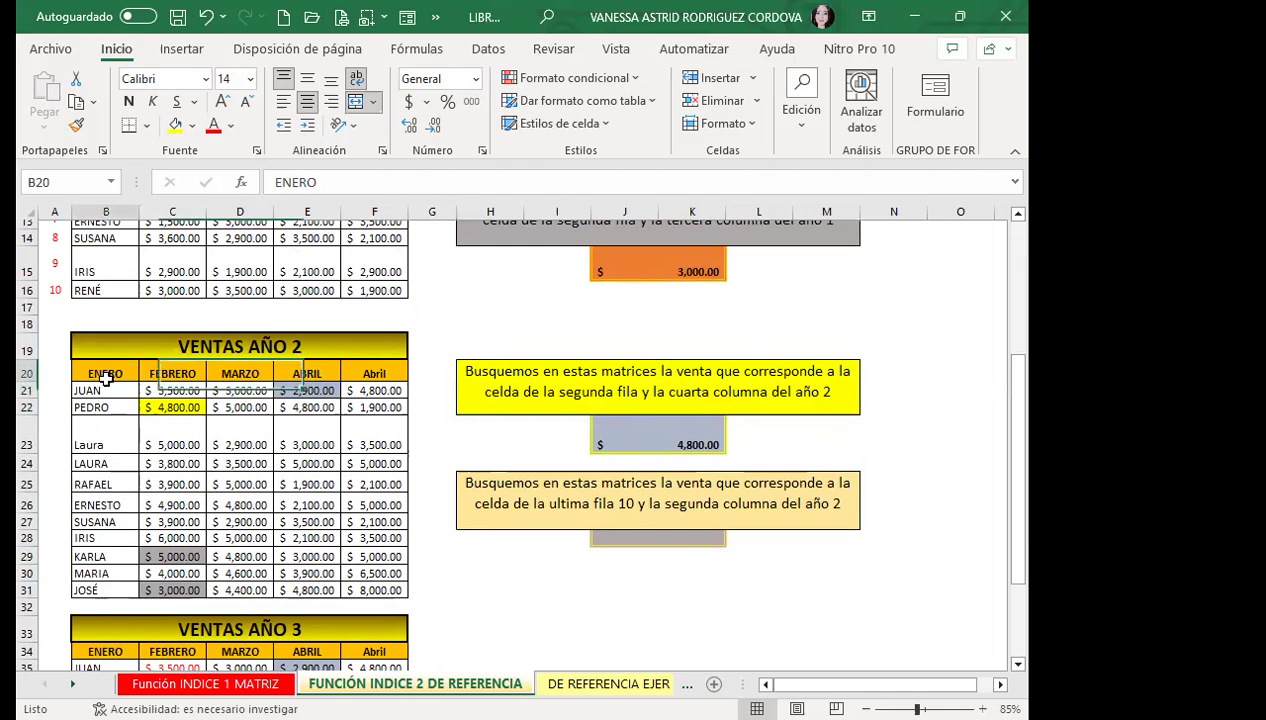
pyautogui.click(104, 449)
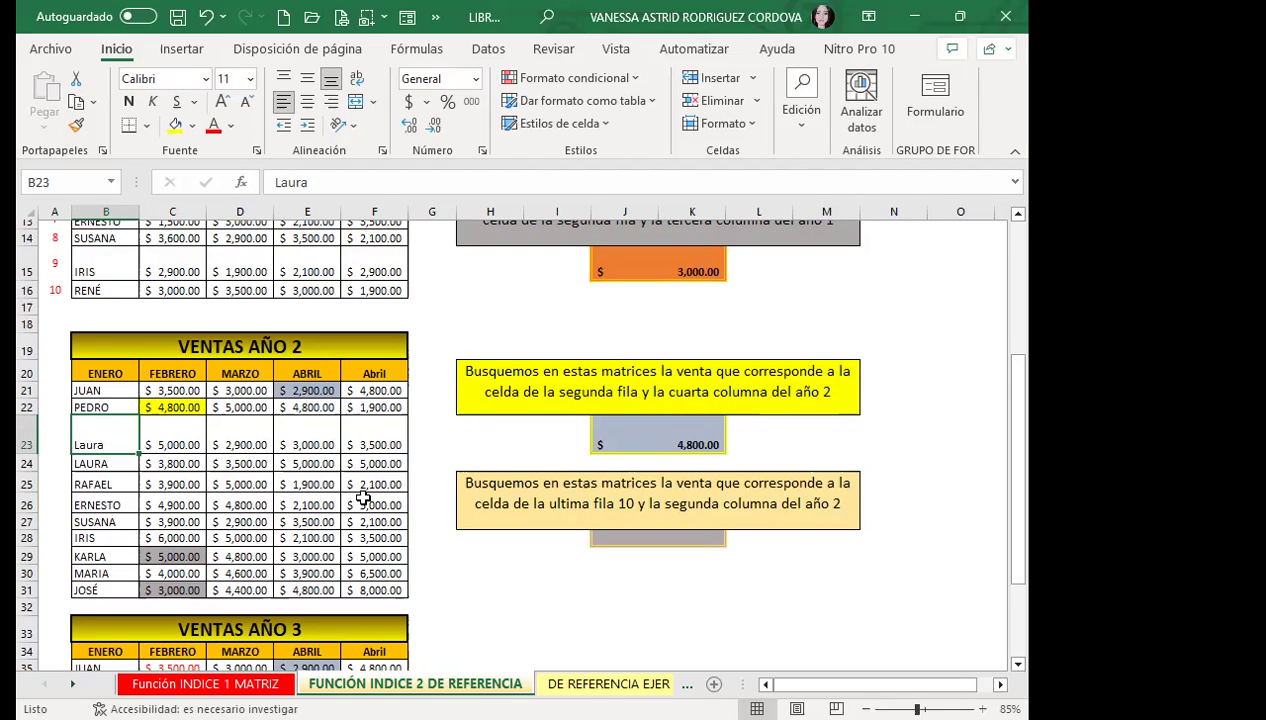
pyautogui.scroll(4, 363, 497)
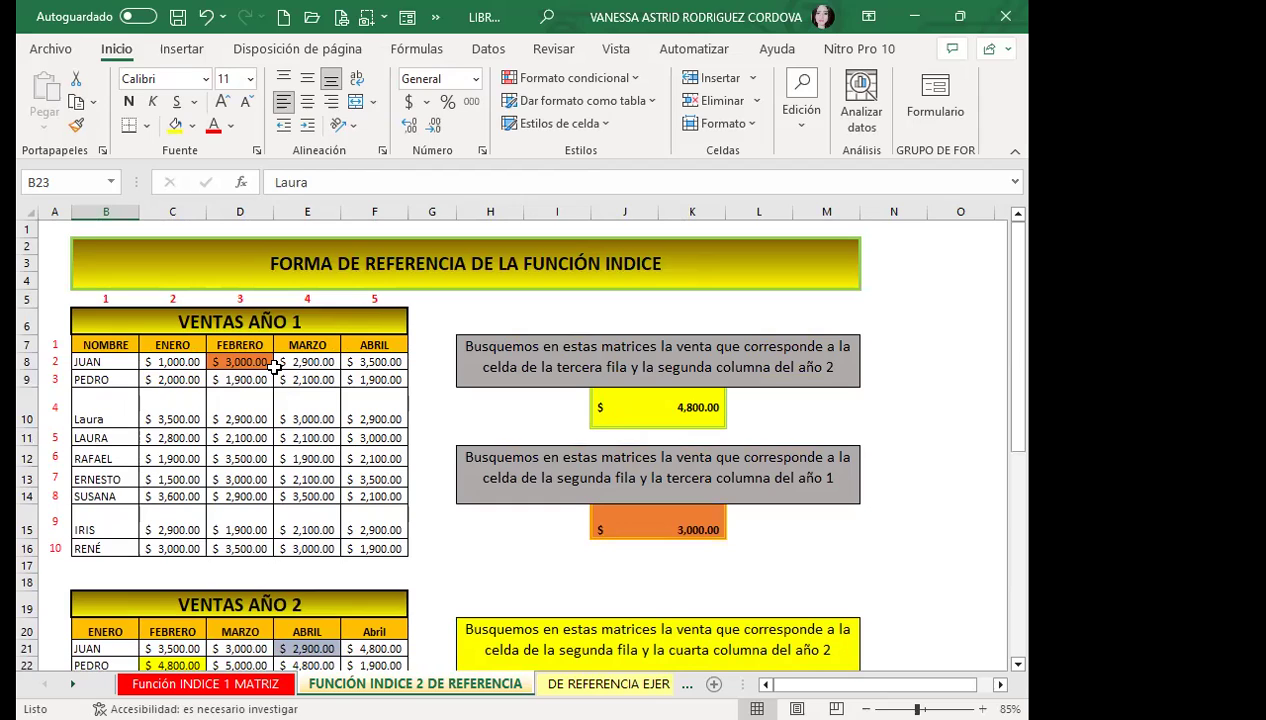
pyautogui.click(522, 378)
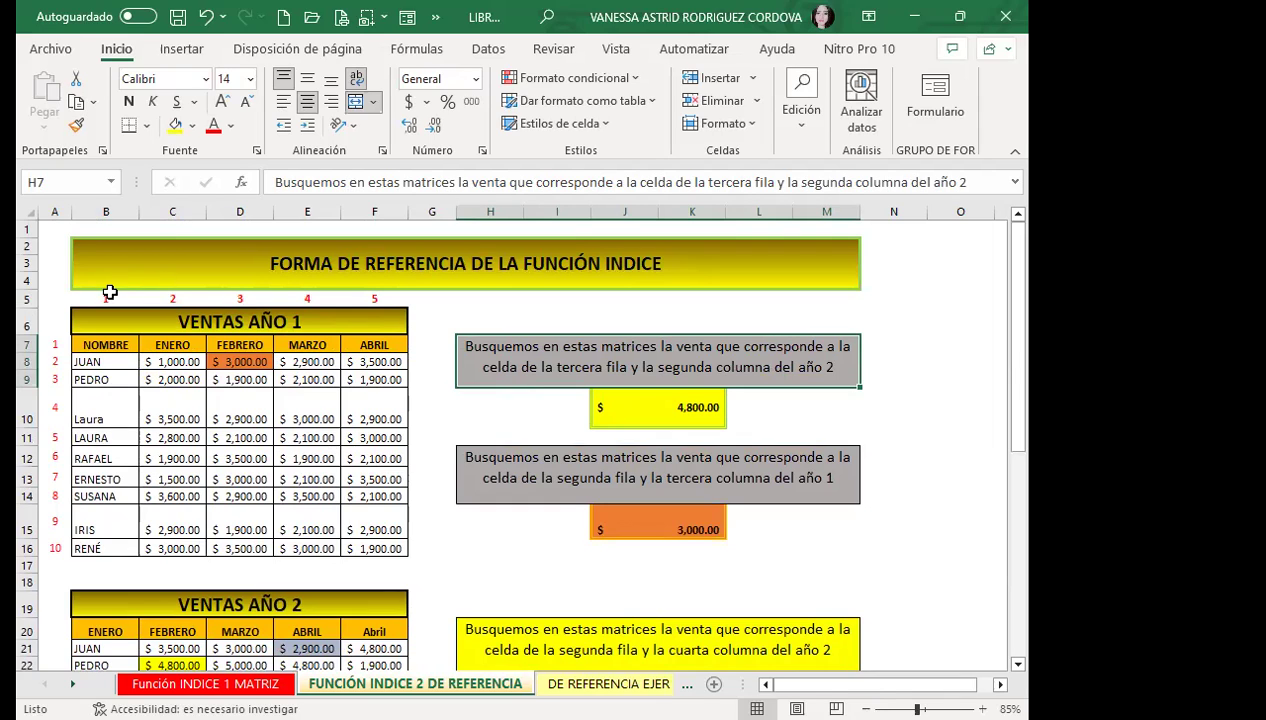
pyautogui.moveTo(105, 298); pyautogui.dragTo(361, 302)
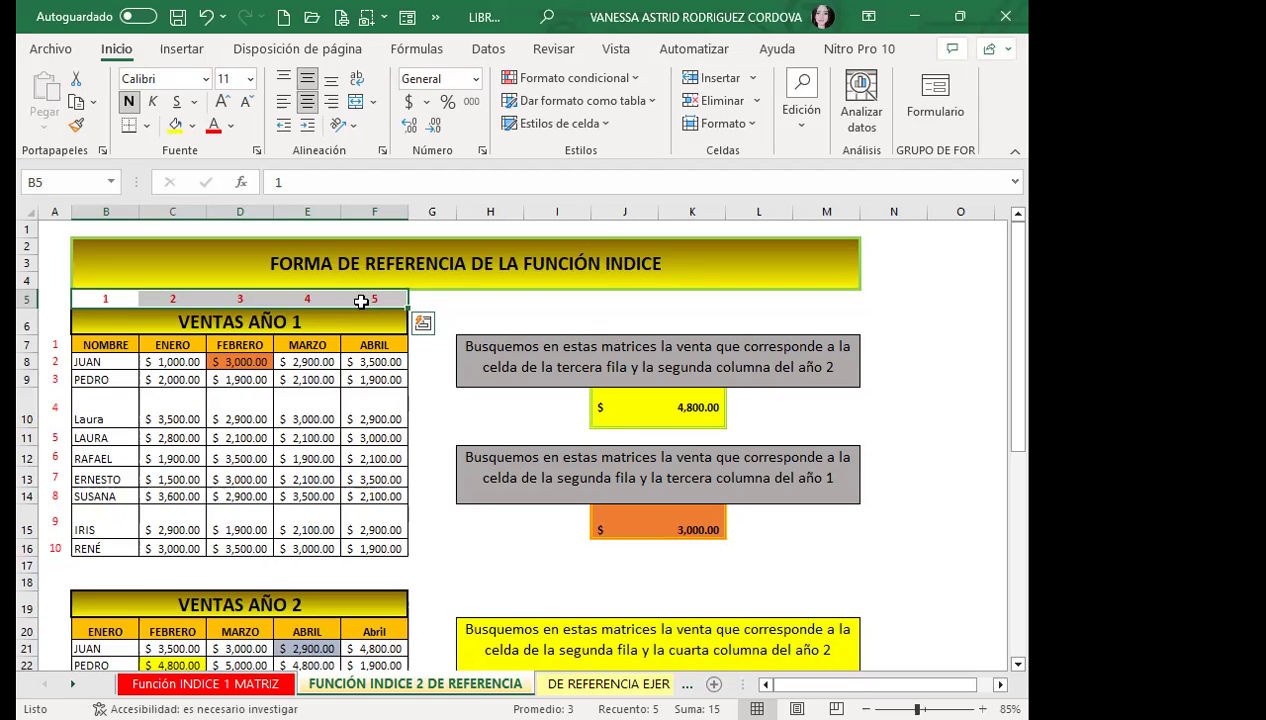
pyautogui.moveTo(95, 412); pyautogui.dragTo(93, 477)
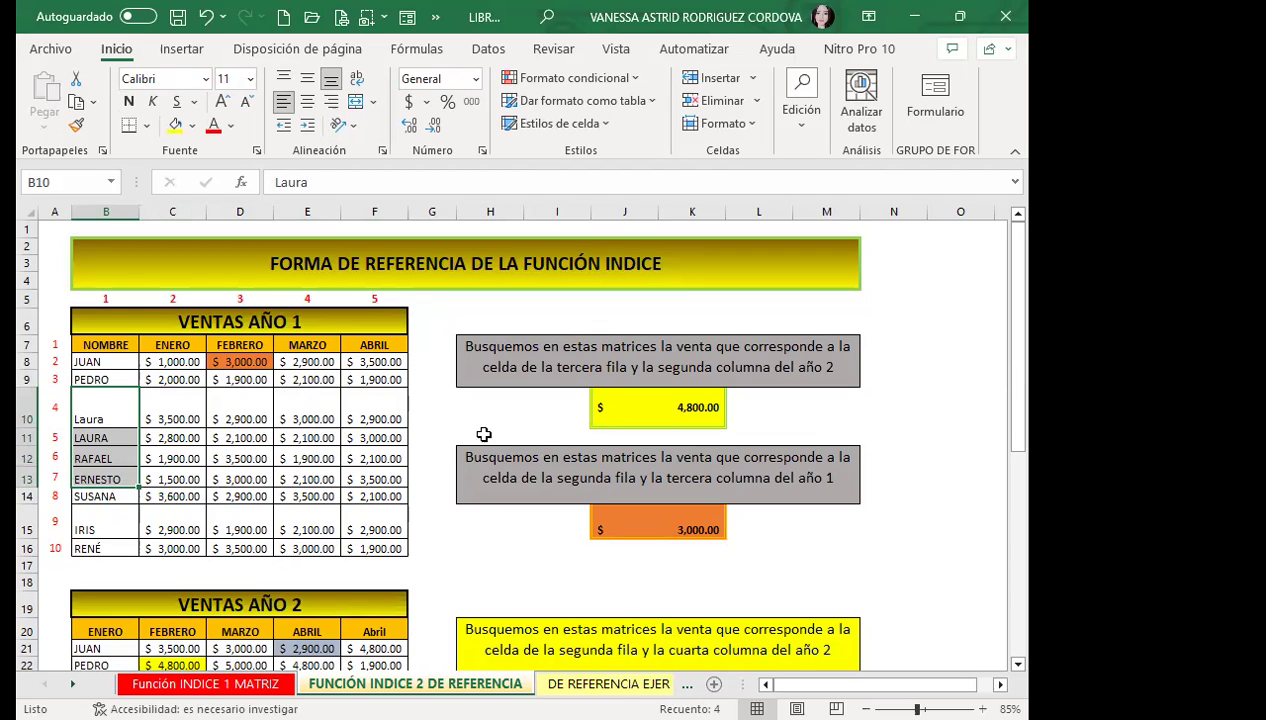
pyautogui.click(612, 416)
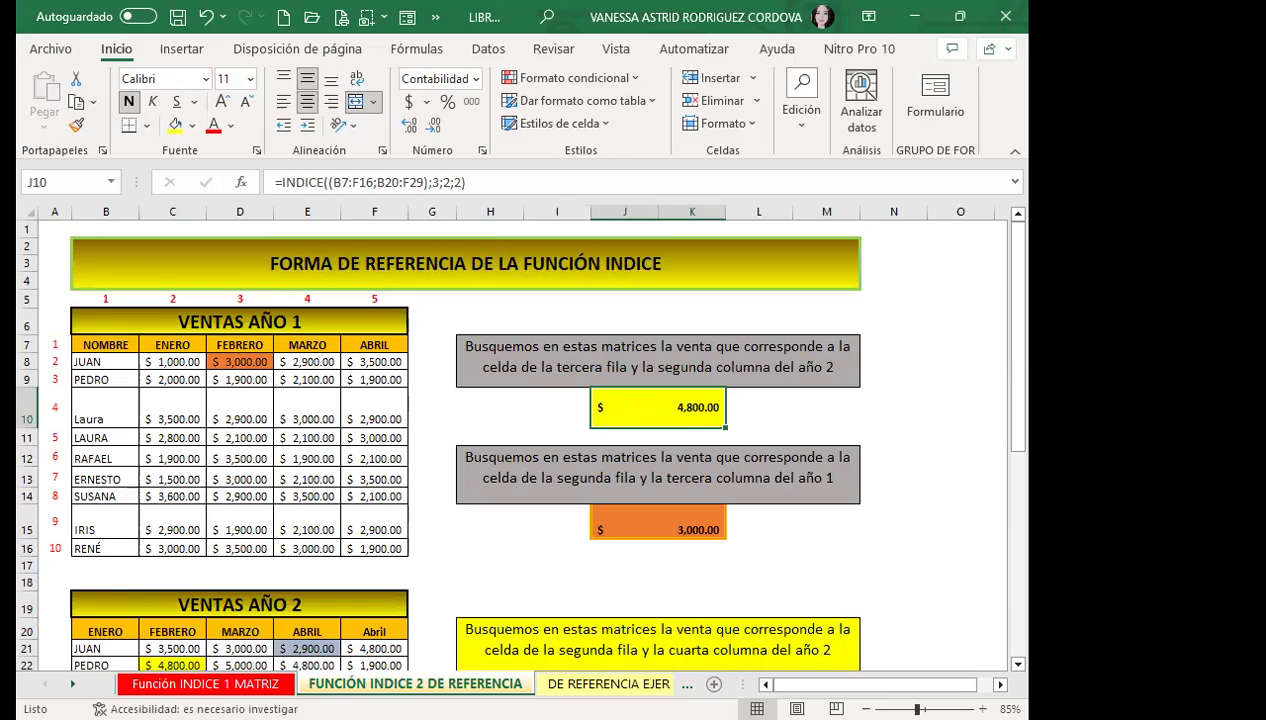
pyautogui.click(608, 683)
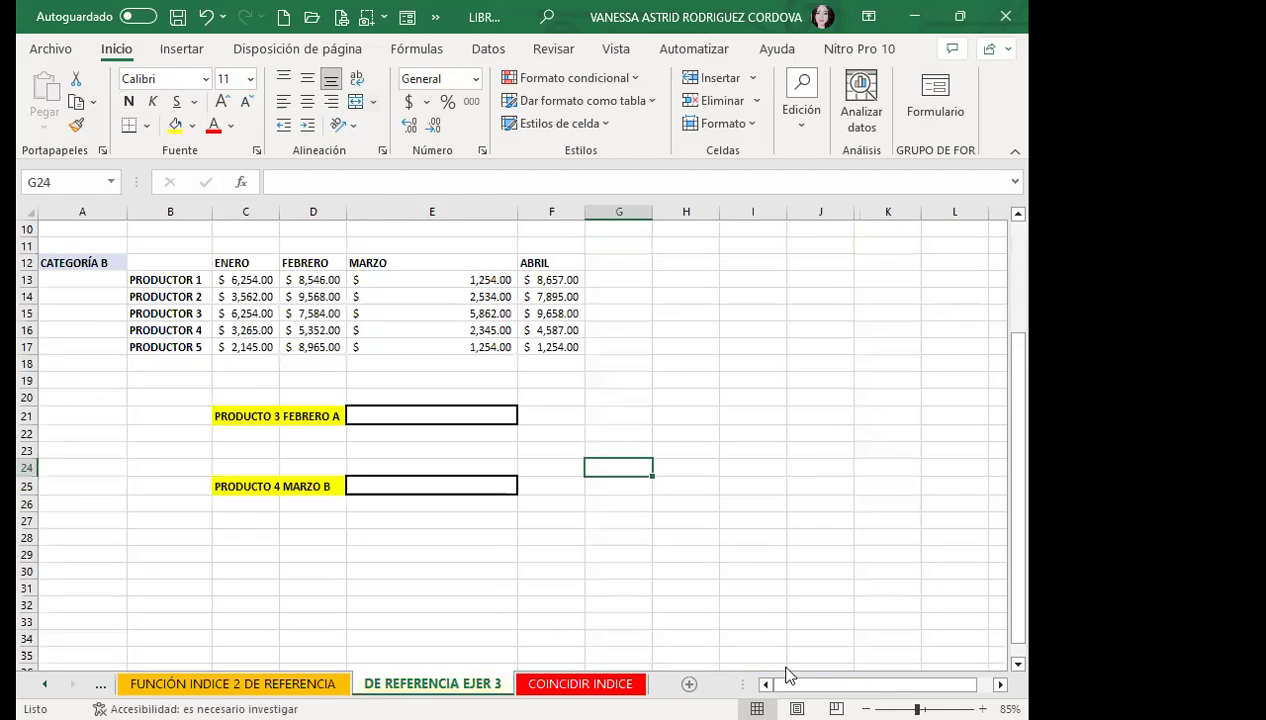
# In E21, start an INDICE formula reading =INDICE((
pyautogui.scroll(2, 660, 492)
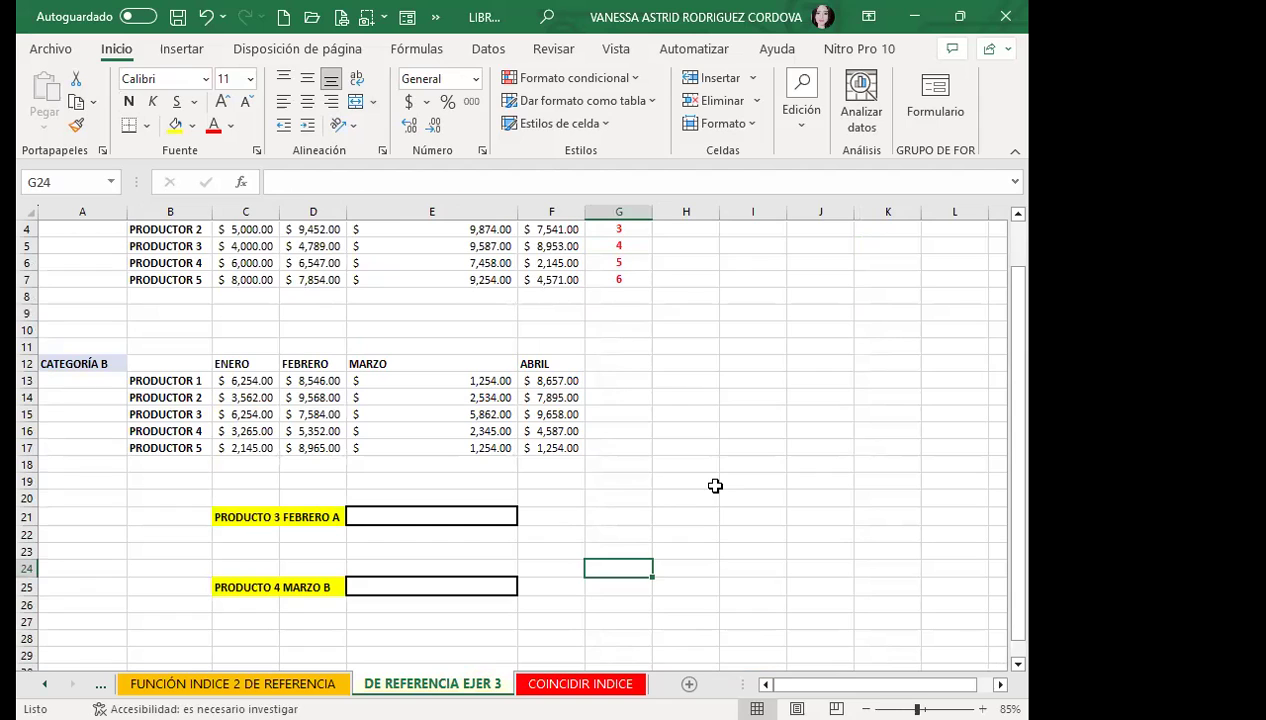
pyautogui.scroll(1, 915, 404)
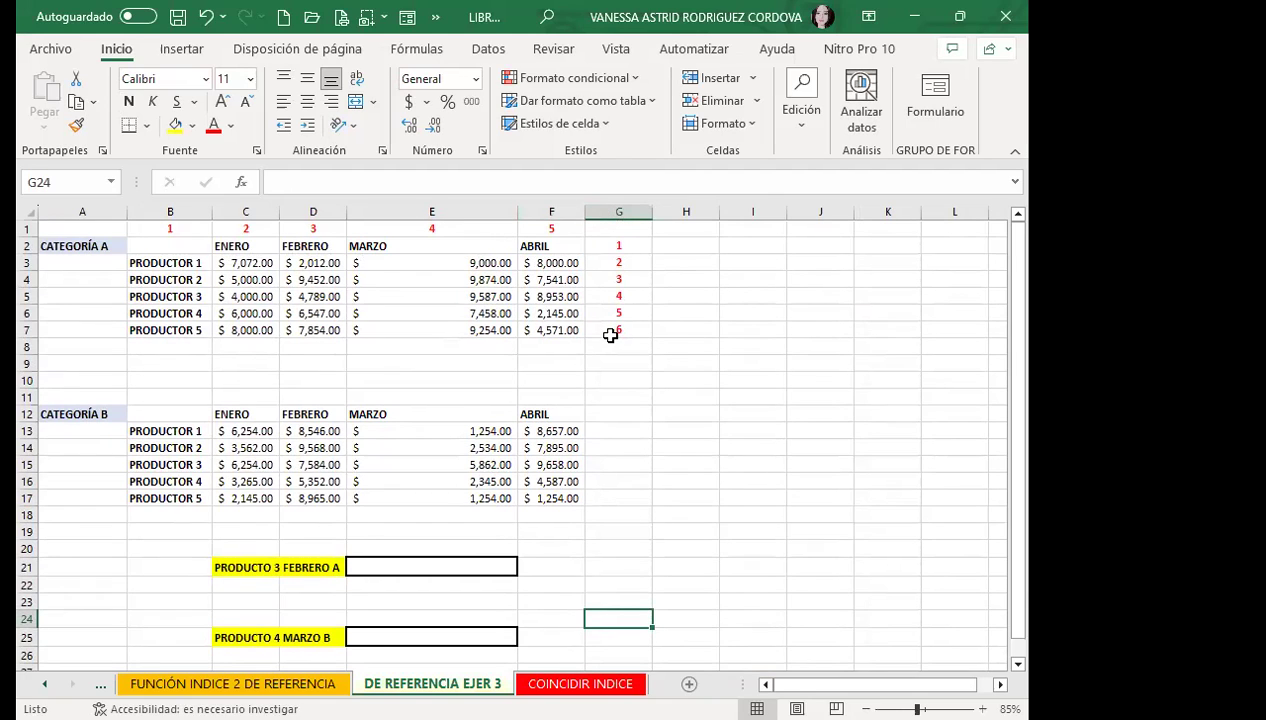
pyautogui.click(371, 567)
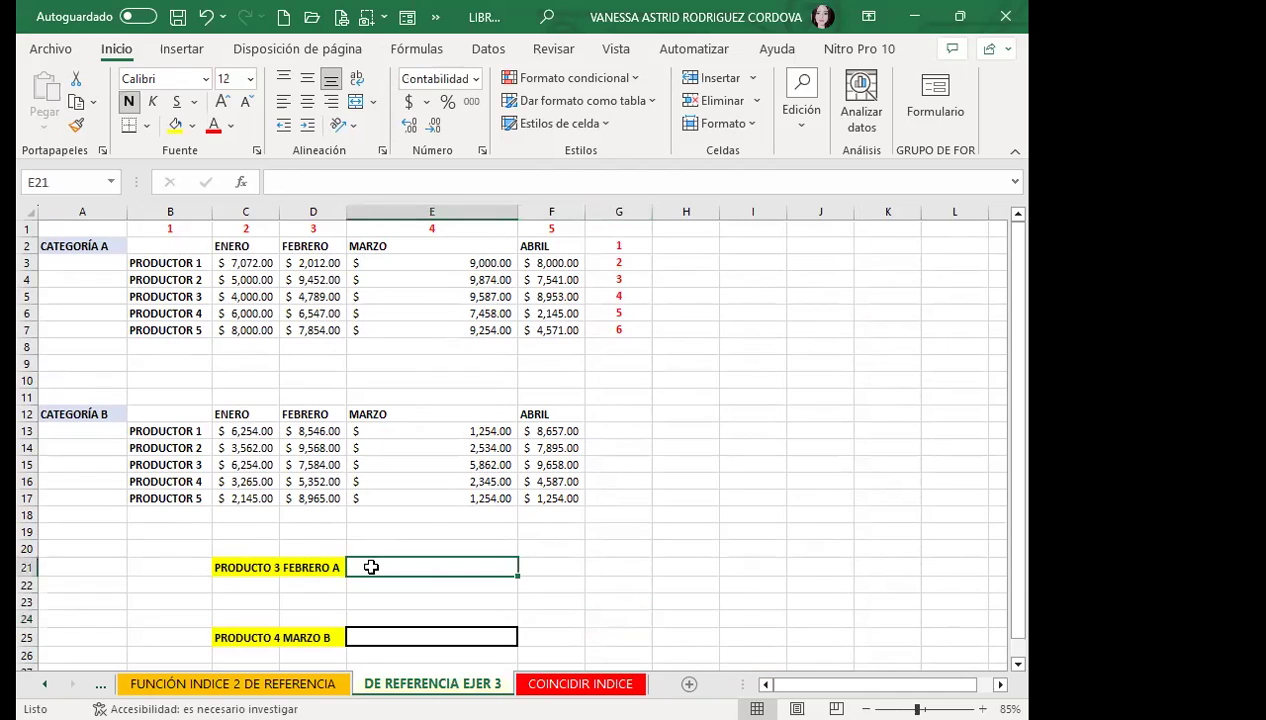
pyautogui.write('=')
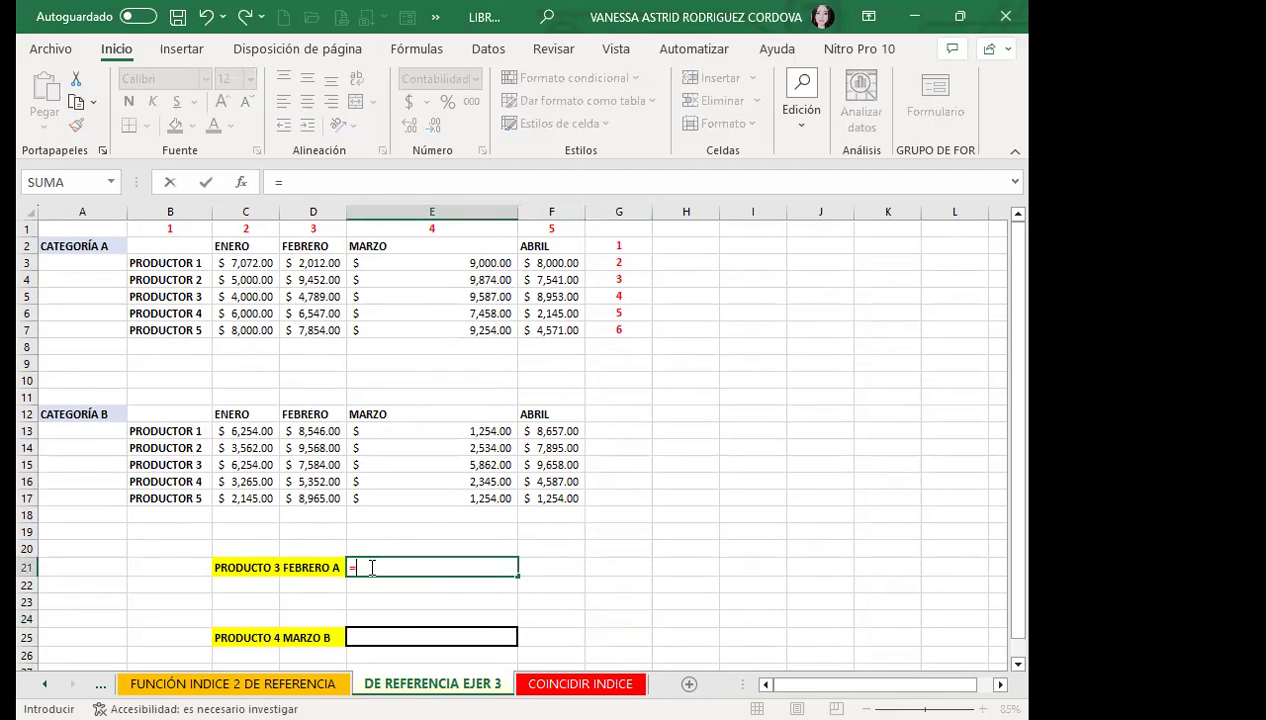
pyautogui.write('IND')
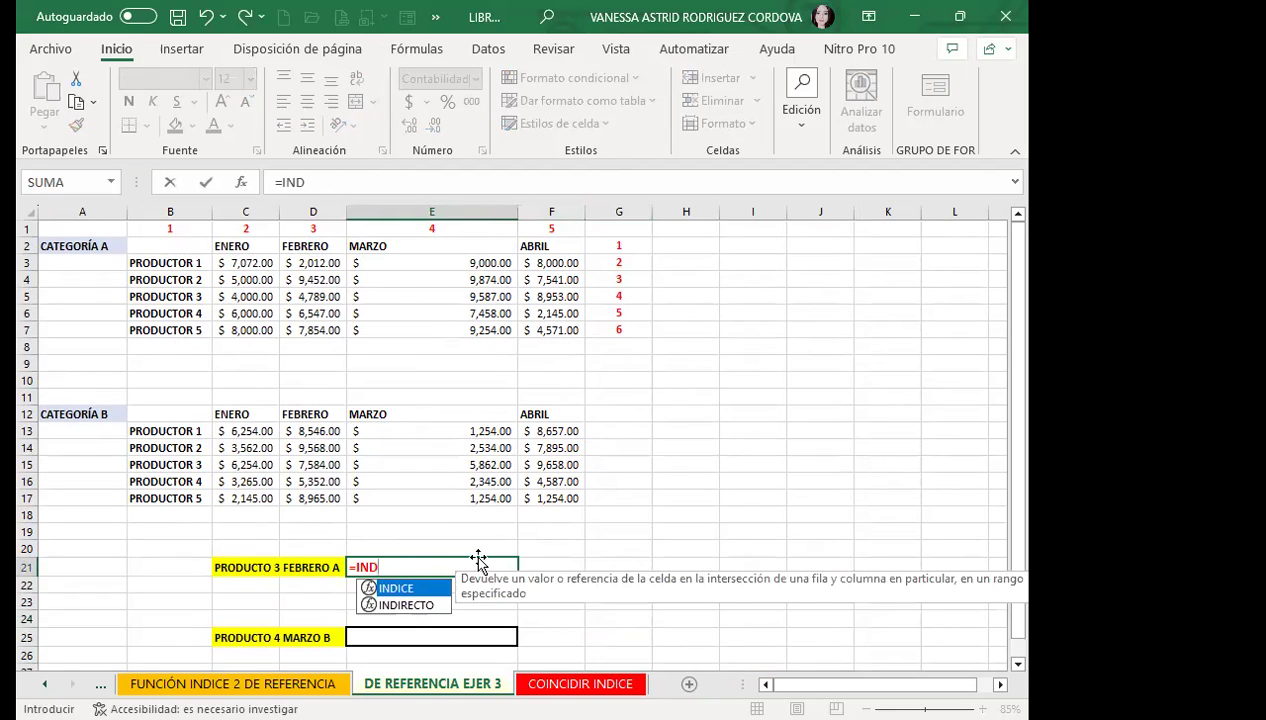
pyautogui.press('Tab')
pyautogui.write('(')
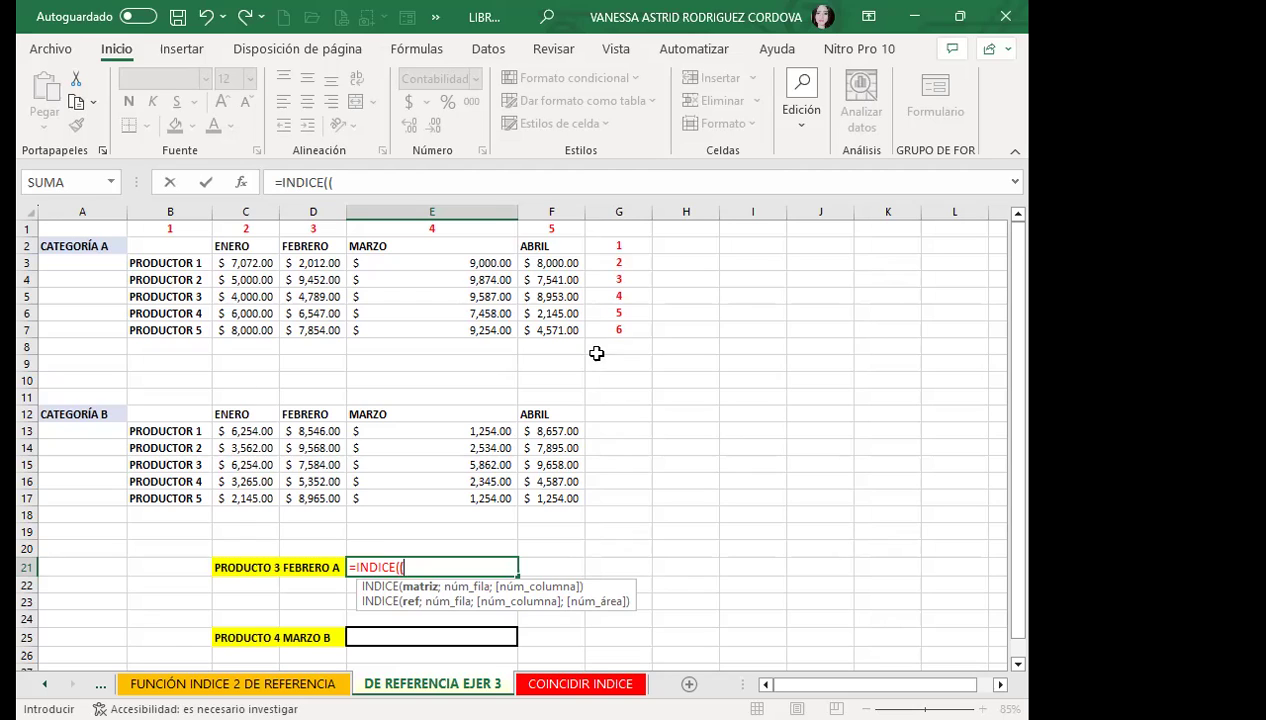
# Complete E21 as =INDICE((B2:F7;B12:F17);4;3;1) to return $4,789.00 from Categoría A
pyautogui.click(168, 246)
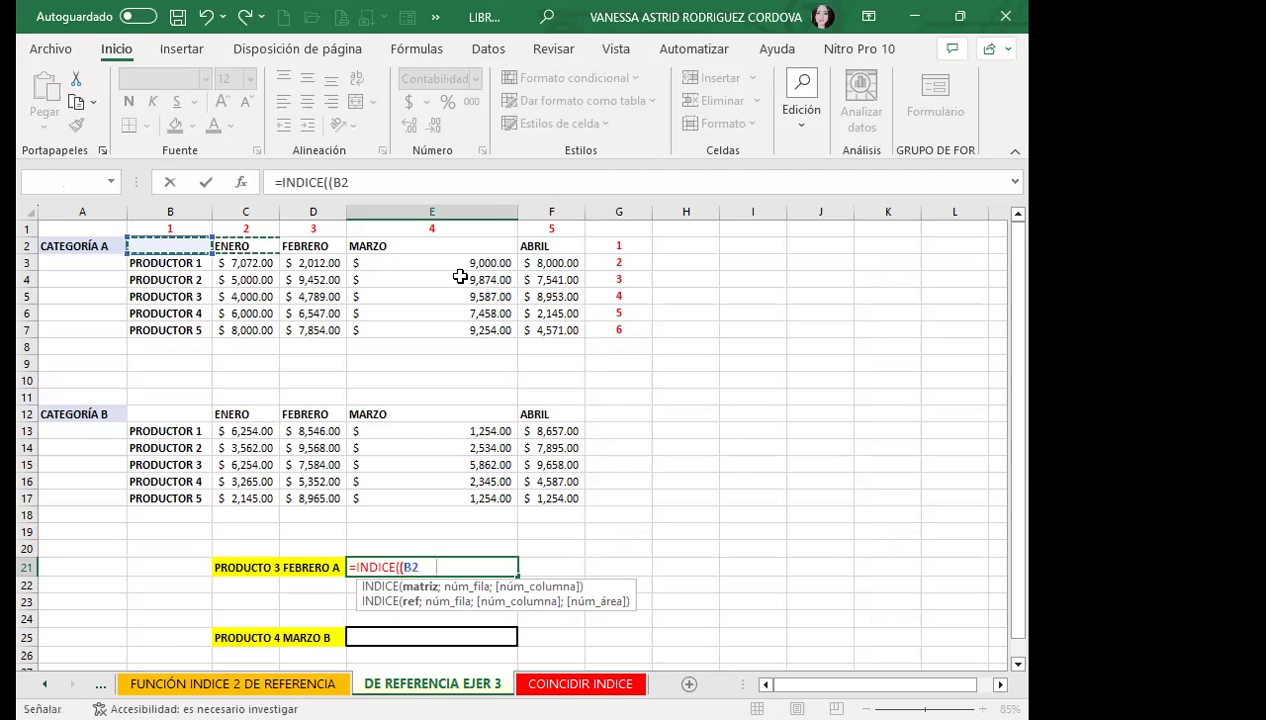
pyautogui.keyDown('shift'); pyautogui.click(550, 328); pyautogui.keyUp('shift')
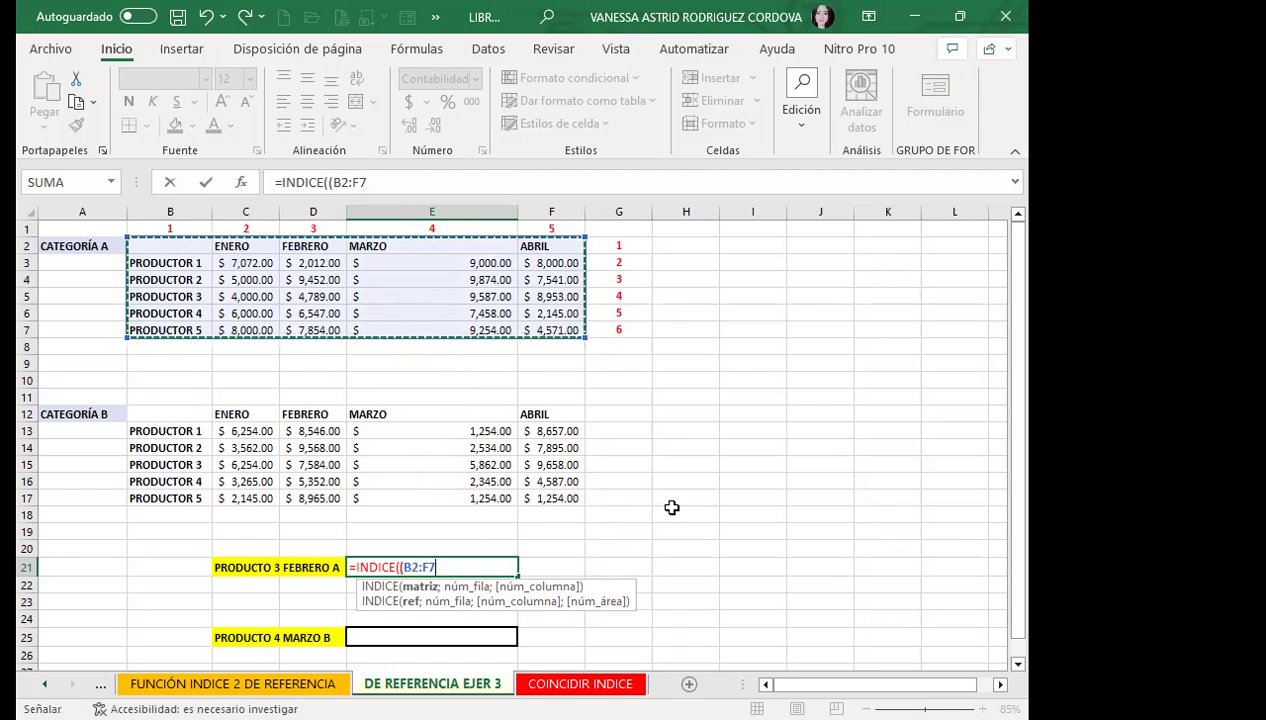
pyautogui.write(';')
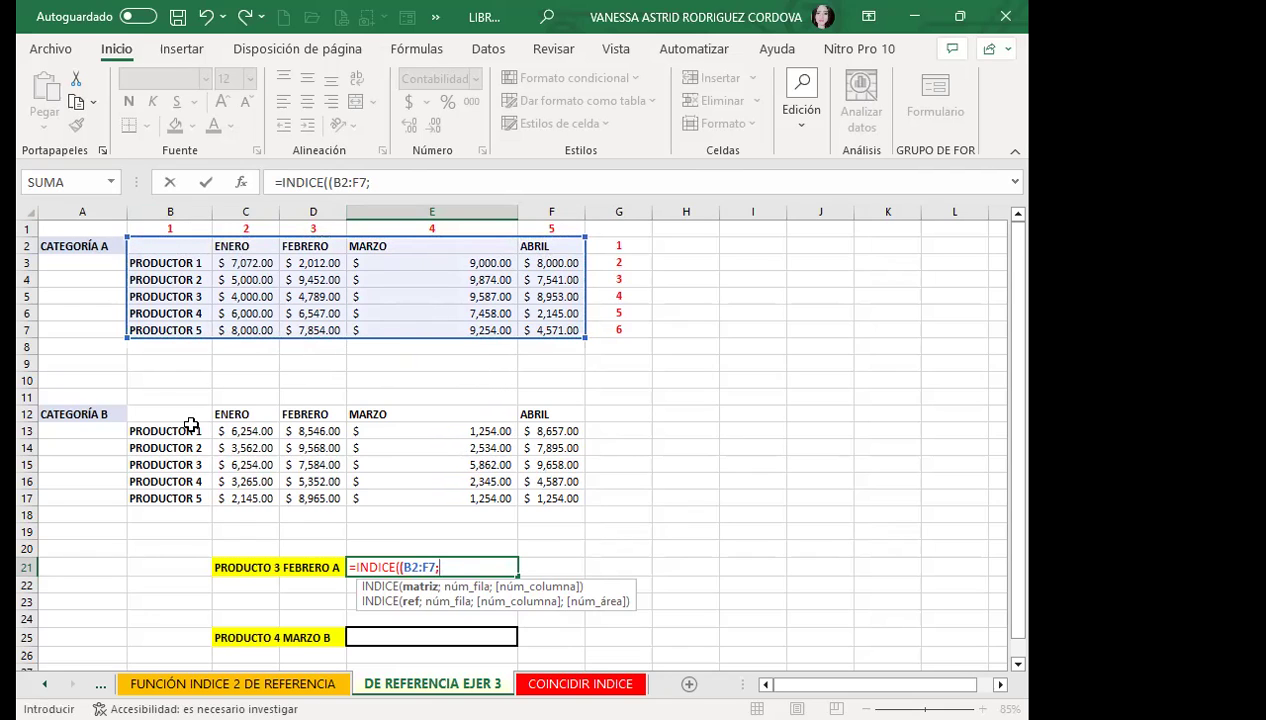
pyautogui.moveTo(165, 414); pyautogui.dragTo(268, 413)
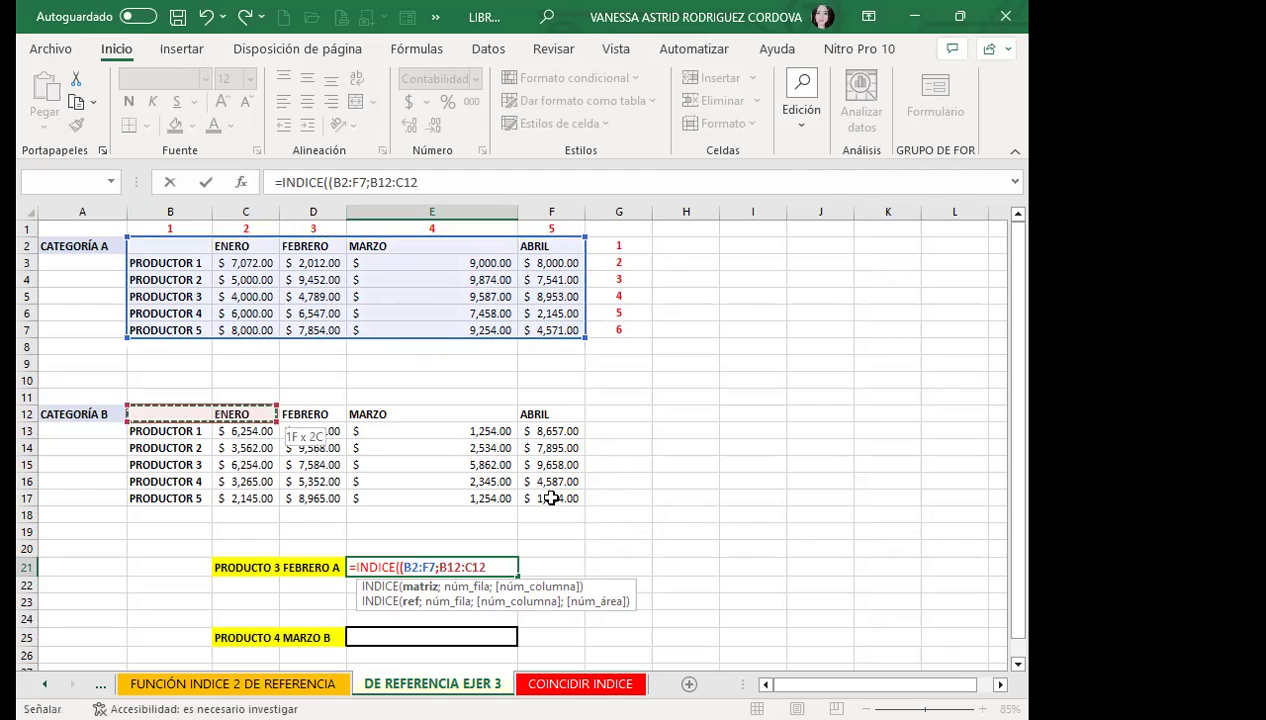
pyautogui.moveTo(551, 498); pyautogui.dragTo(555, 499)
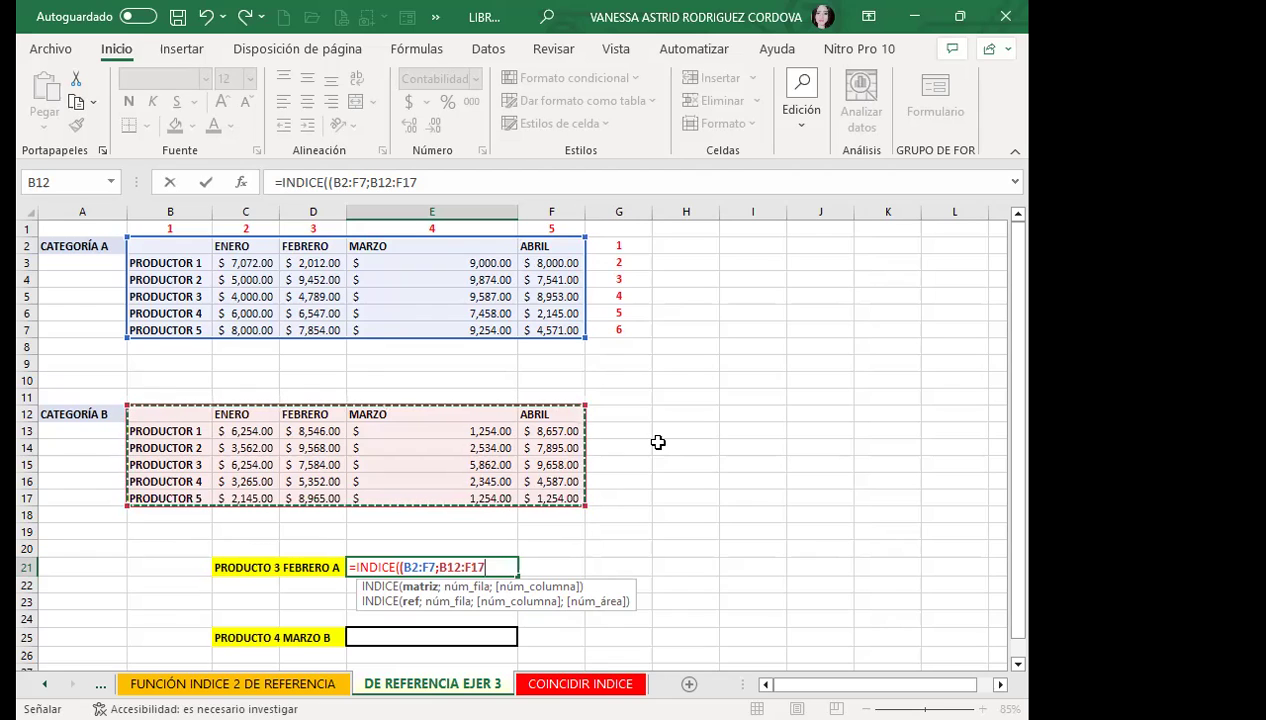
pyautogui.write(');')
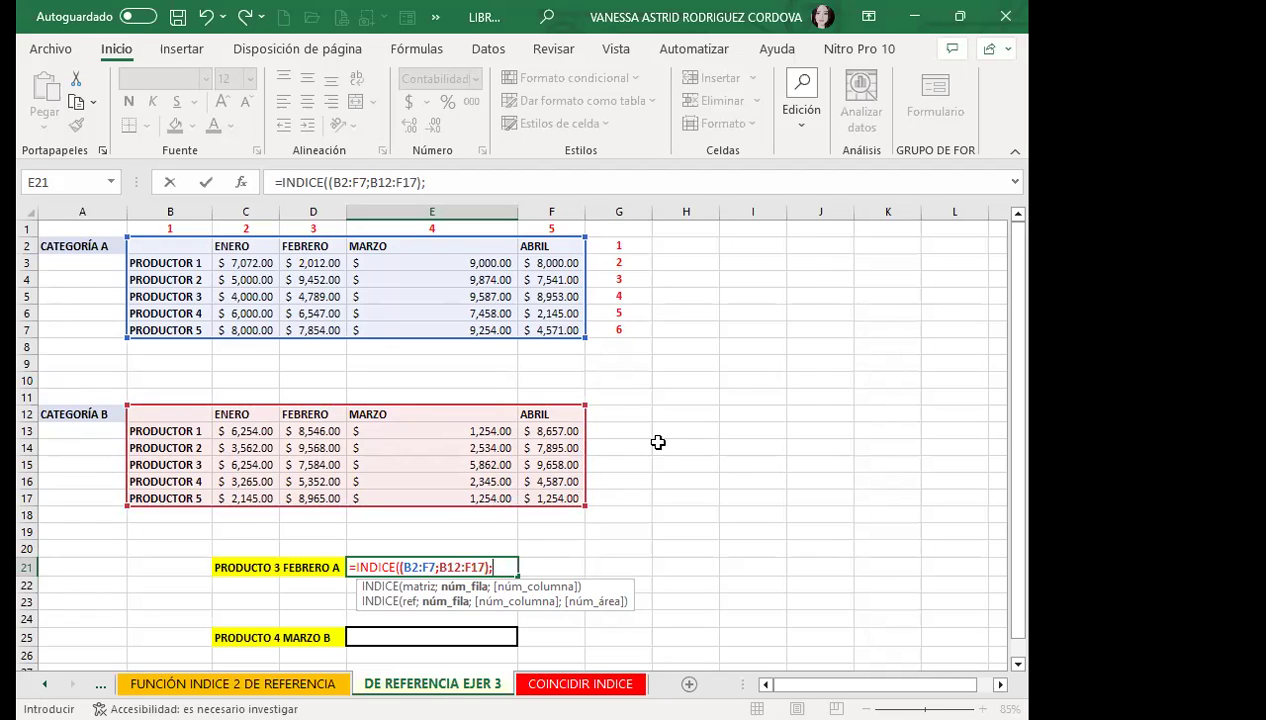
pyautogui.write('4')
pyautogui.write(';')
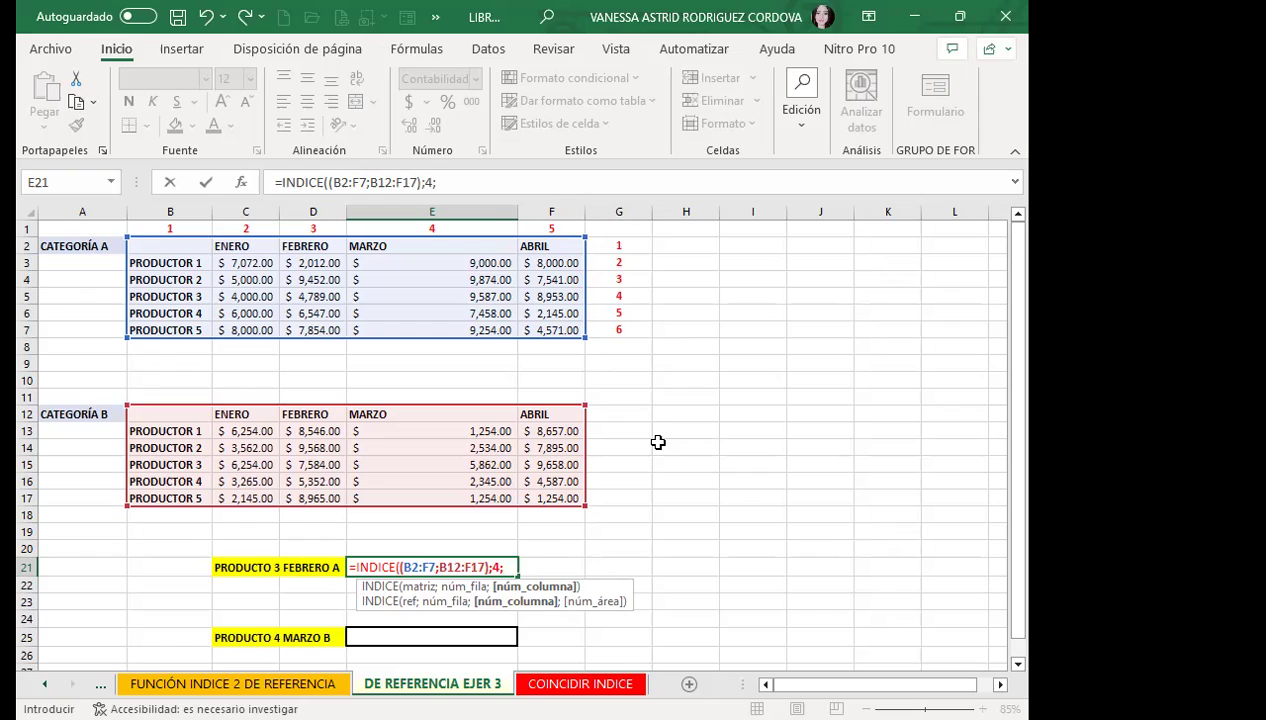
pyautogui.write('3')
pyautogui.write(';')
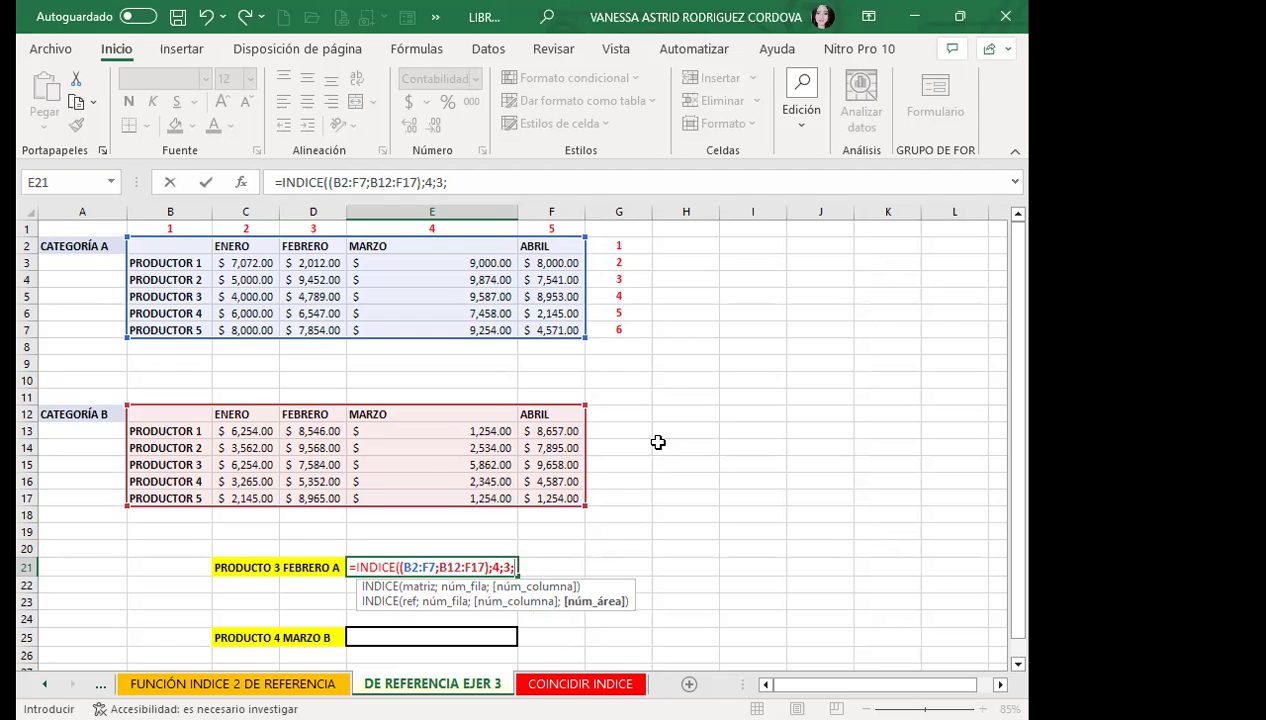
pyautogui.write('1')
pyautogui.write(')')
pyautogui.press('Return')
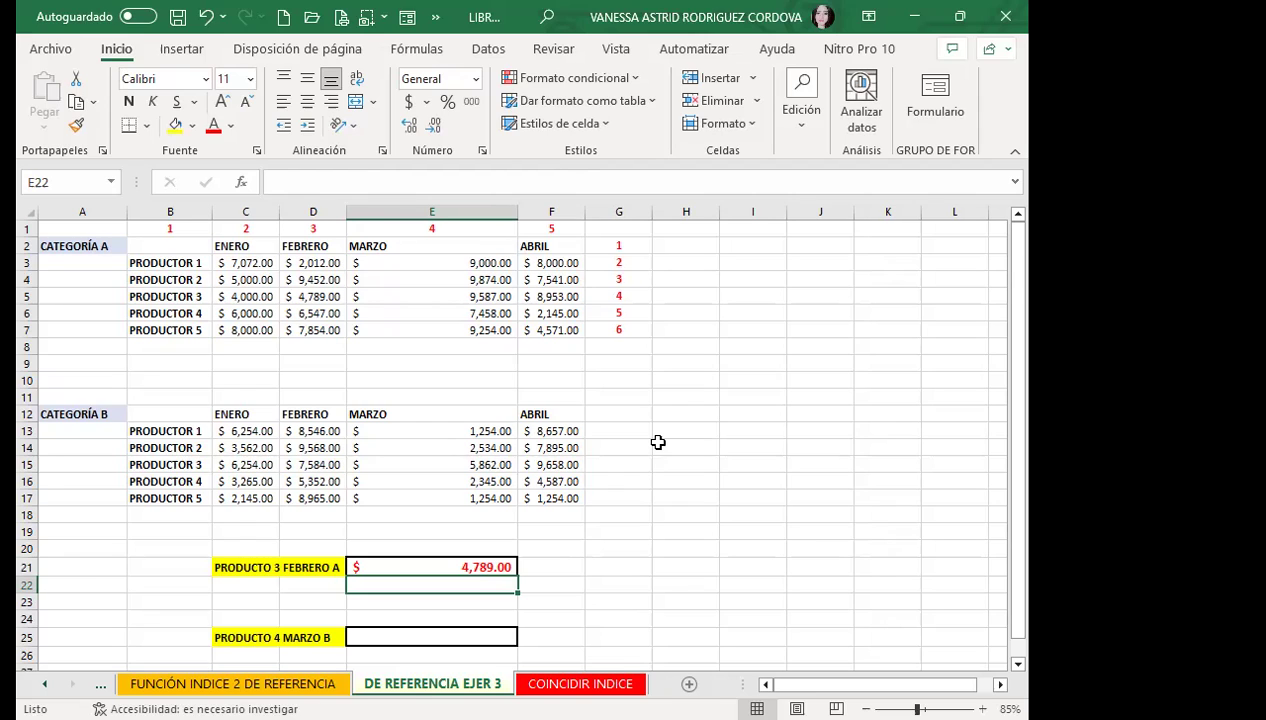
# In E25, enter an INDICE formula over areas B2:F7 and B12:F17 with row 5 and column 4
pyautogui.click(407, 638)
pyautogui.write('=')
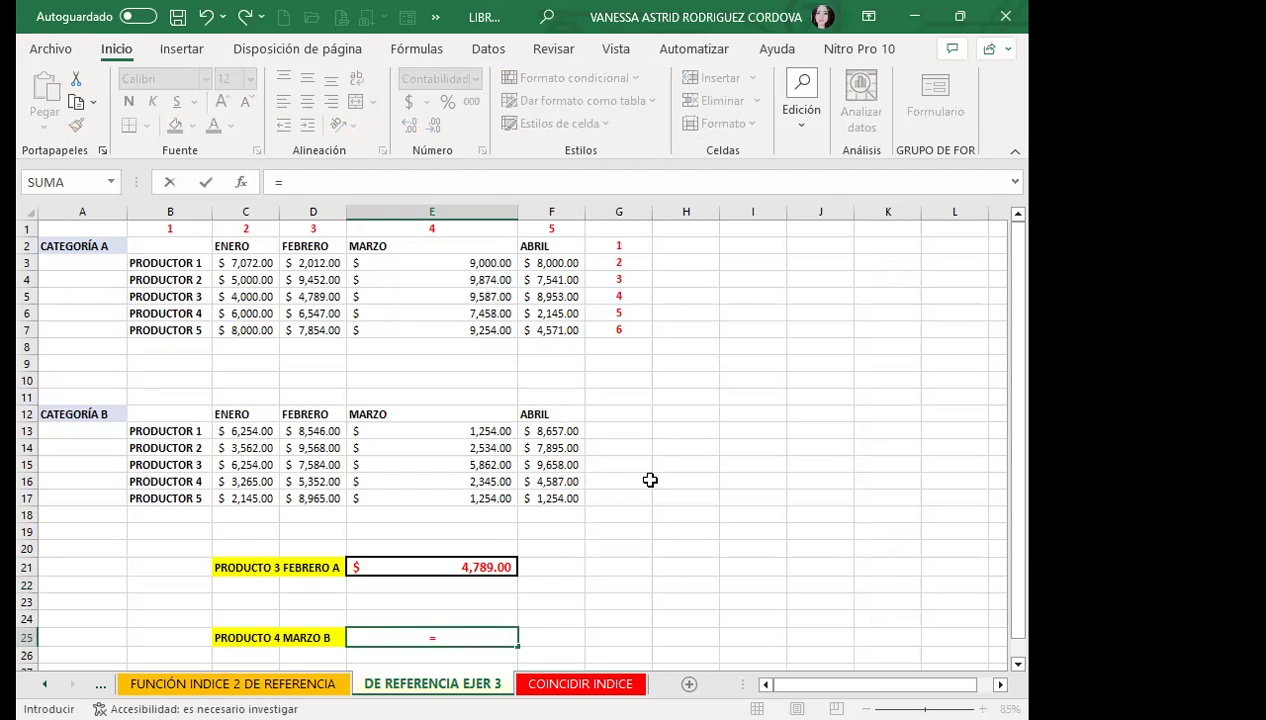
pyautogui.write('INDICE(')
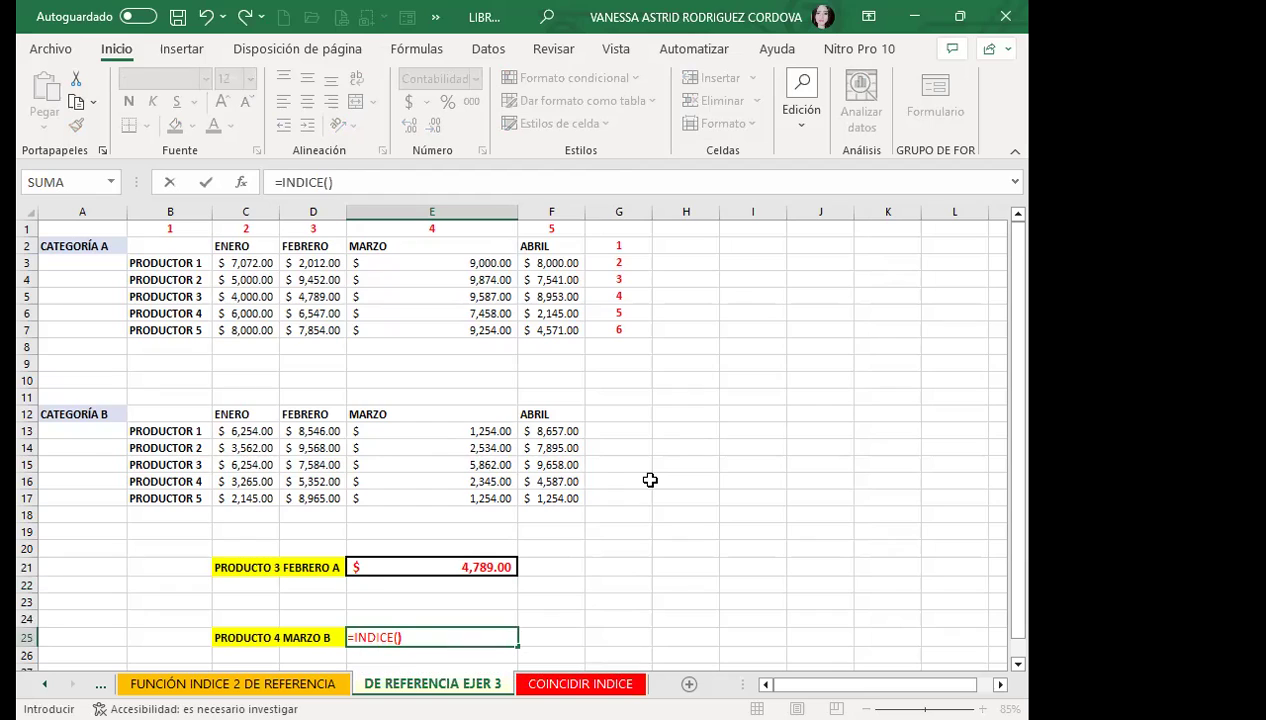
pyautogui.write('(')
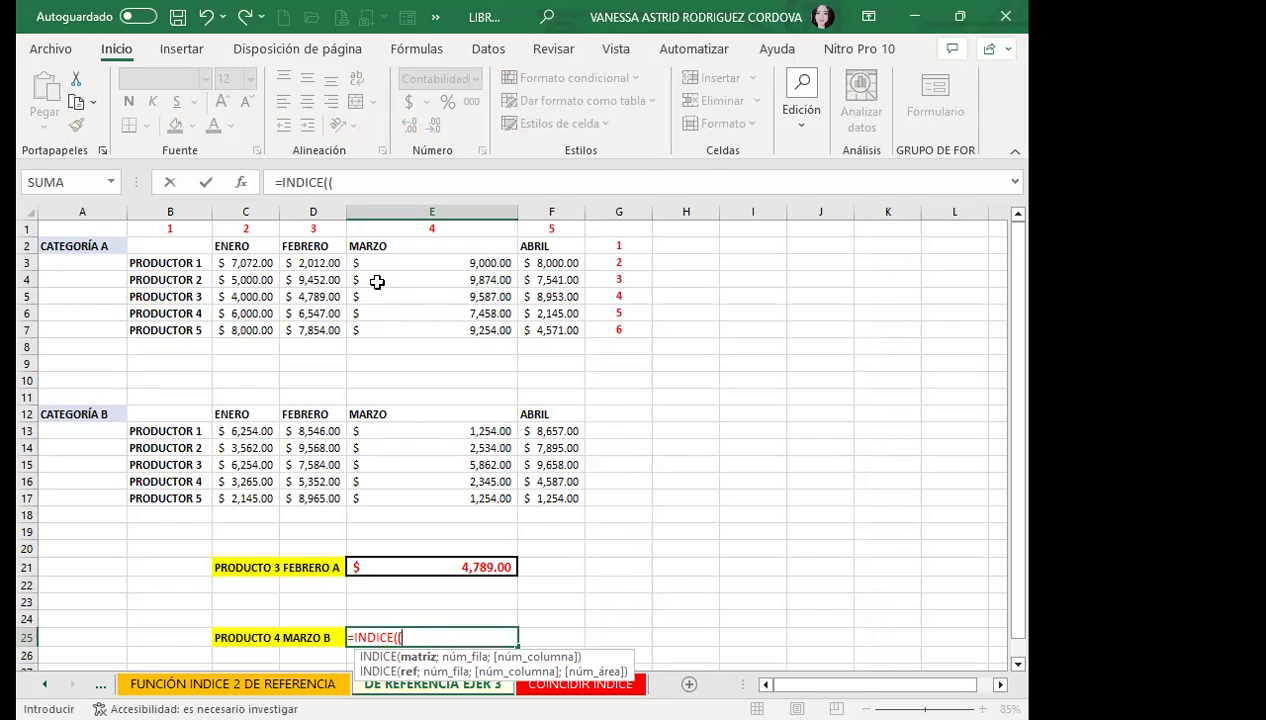
pyautogui.click(153, 244)
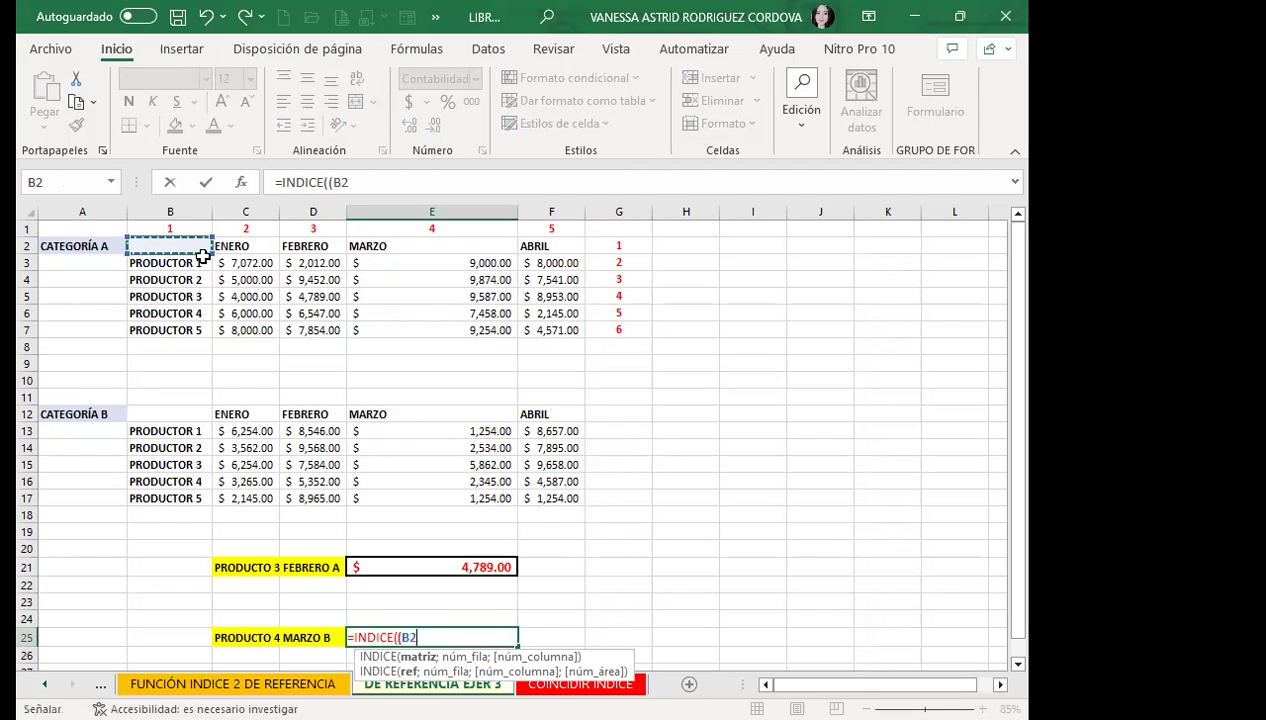
pyautogui.keyDown('shift'); pyautogui.click(541, 340); pyautogui.keyUp('shift')
pyautogui.write(';')
pyautogui.click(170, 413)
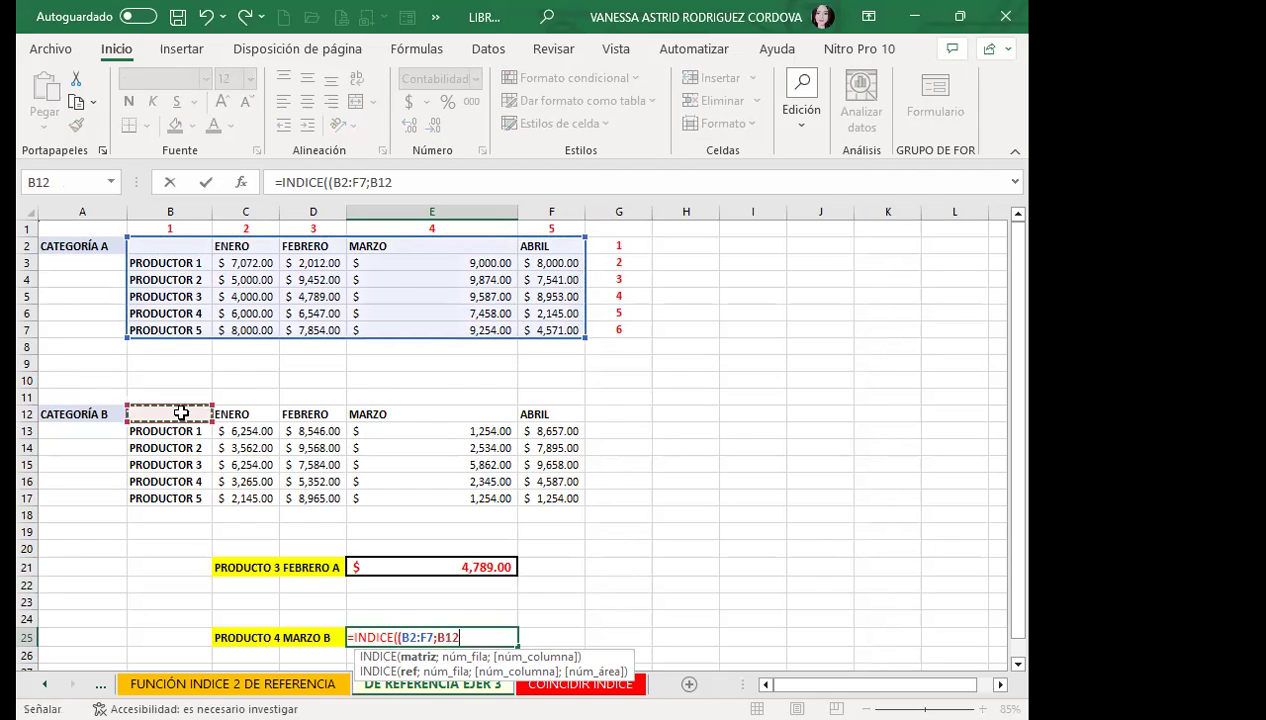
pyautogui.keyDown('shift'); pyautogui.click(531, 494); pyautogui.keyUp('shift')
pyautogui.write(');')
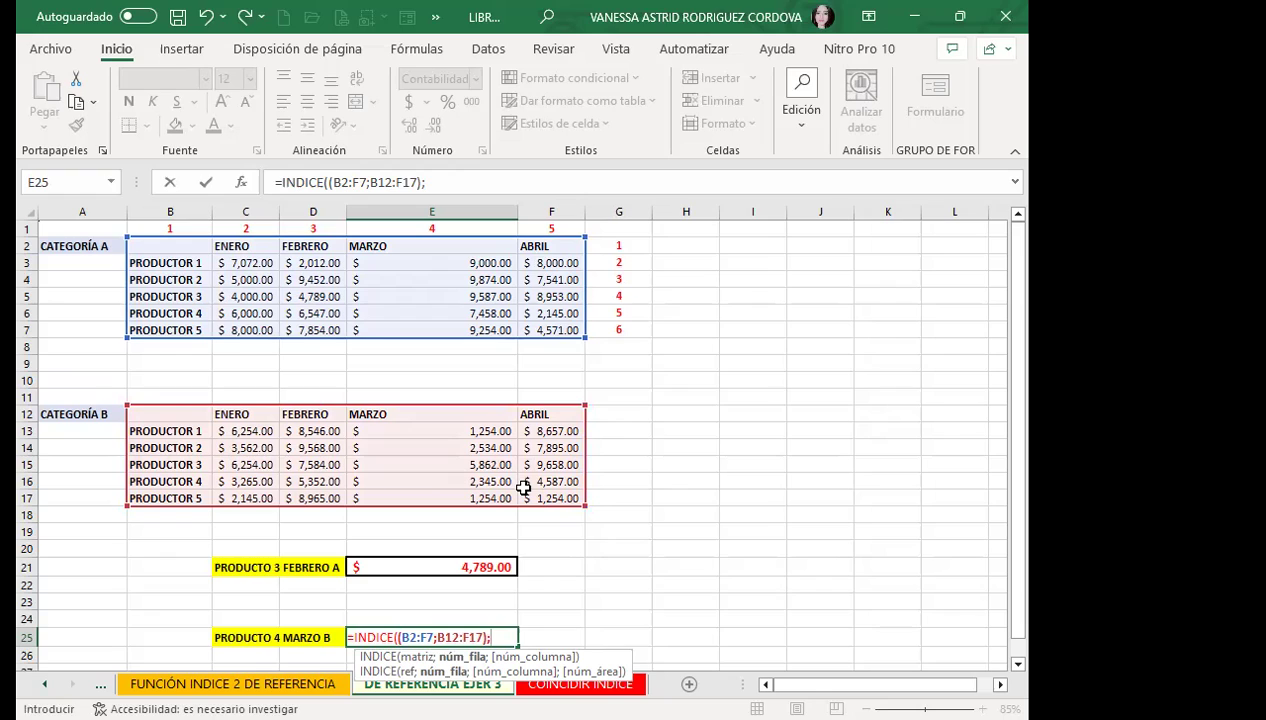
pyautogui.write('5;')
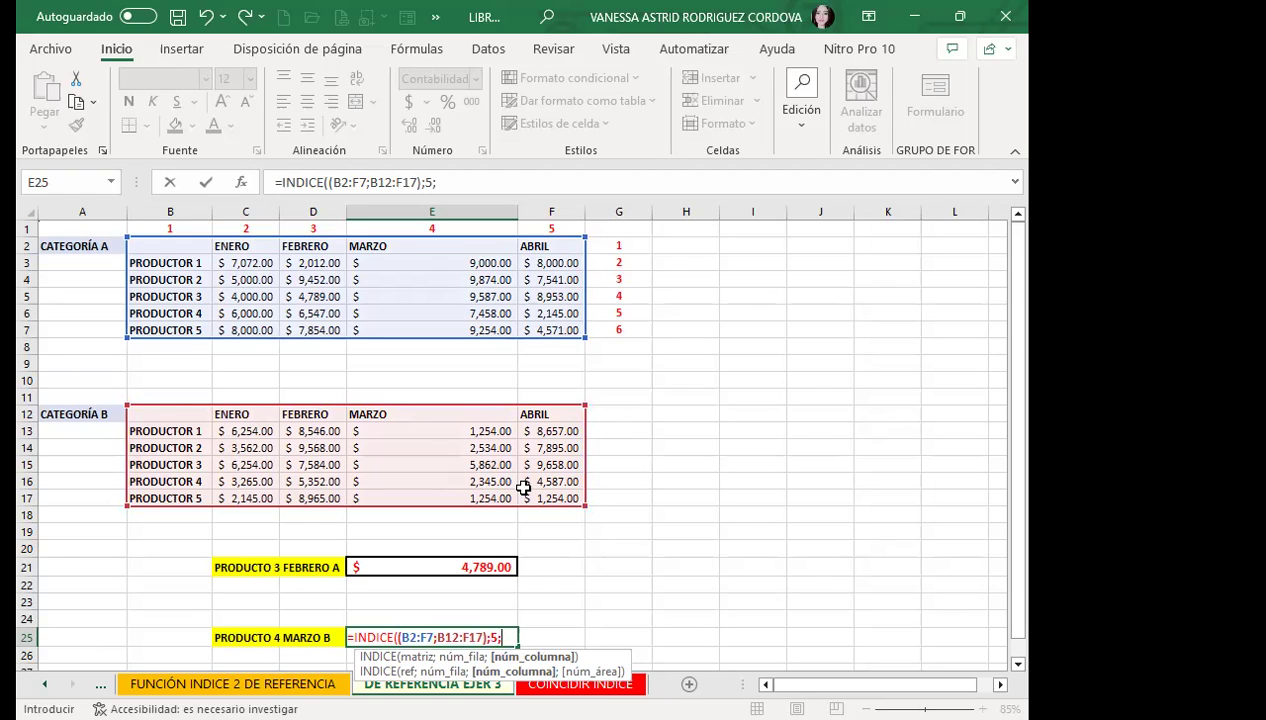
pyautogui.write('4;')
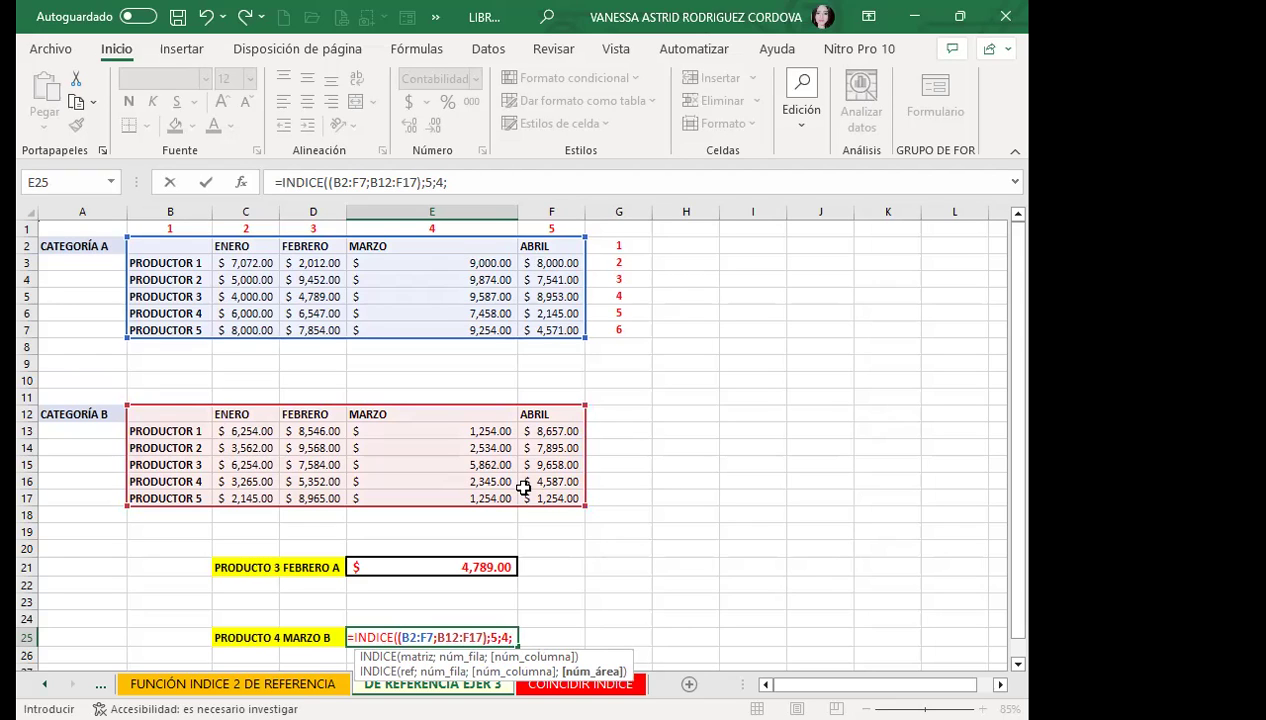
pyautogui.write('2')
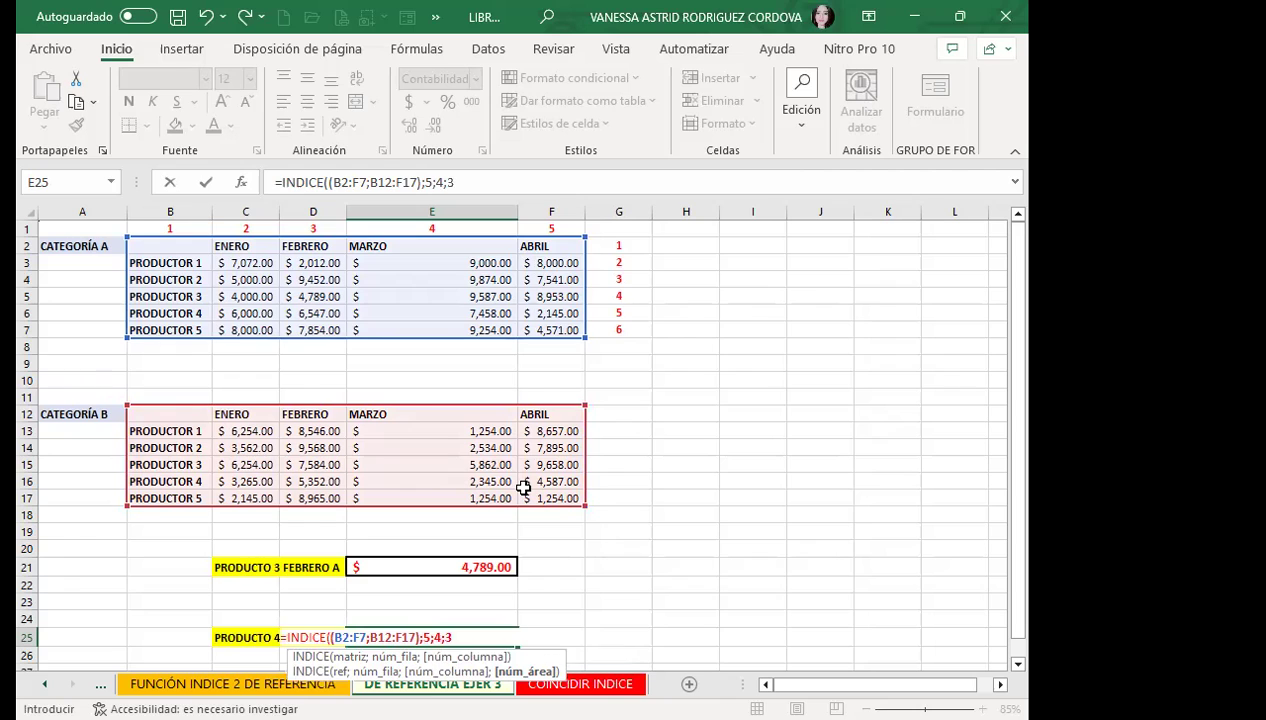
pyautogui.write(')')
pyautogui.press('Return')
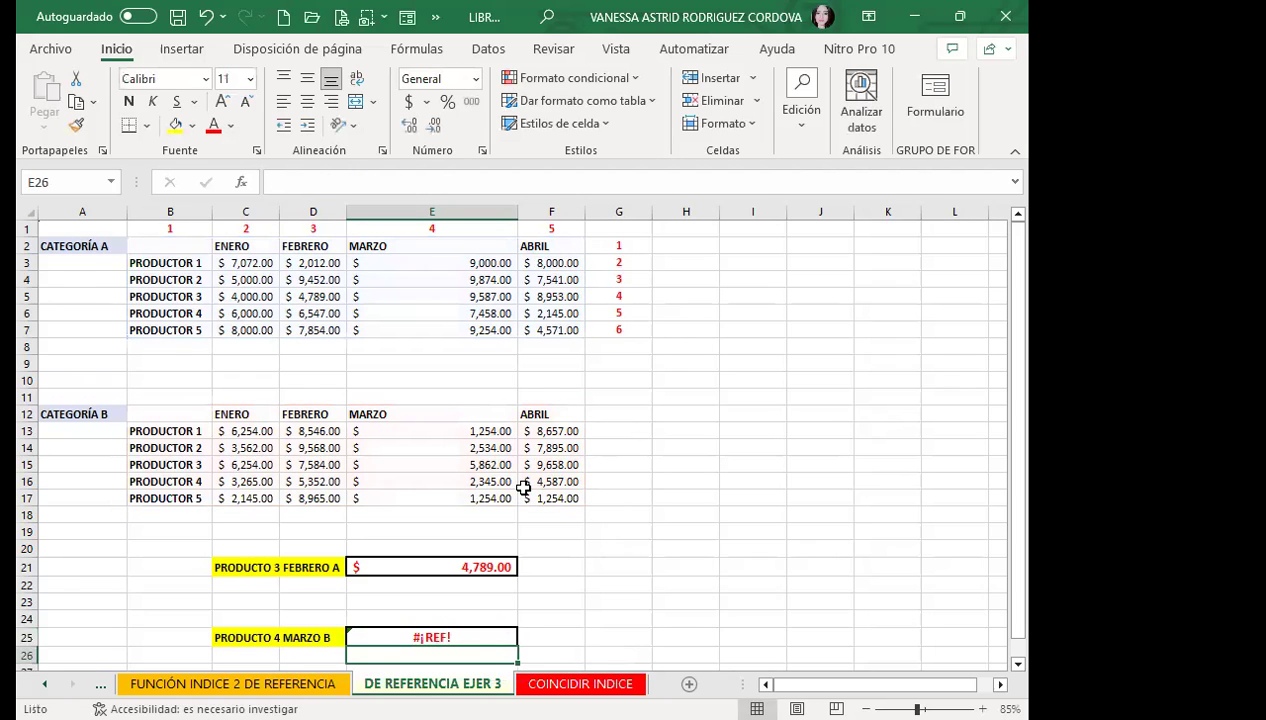
# Change E25's area argument to 2 so it returns $2,345.00 from Categoría B
pyautogui.click(372, 630)
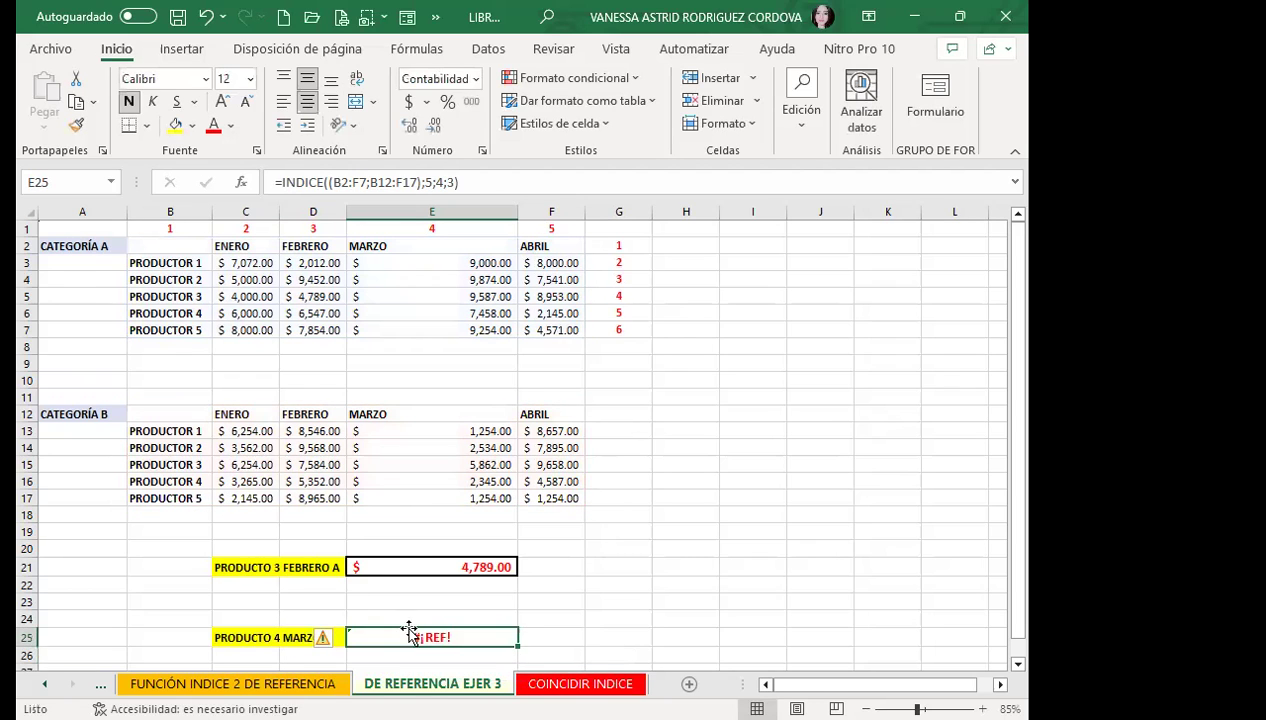
pyautogui.click(464, 181)
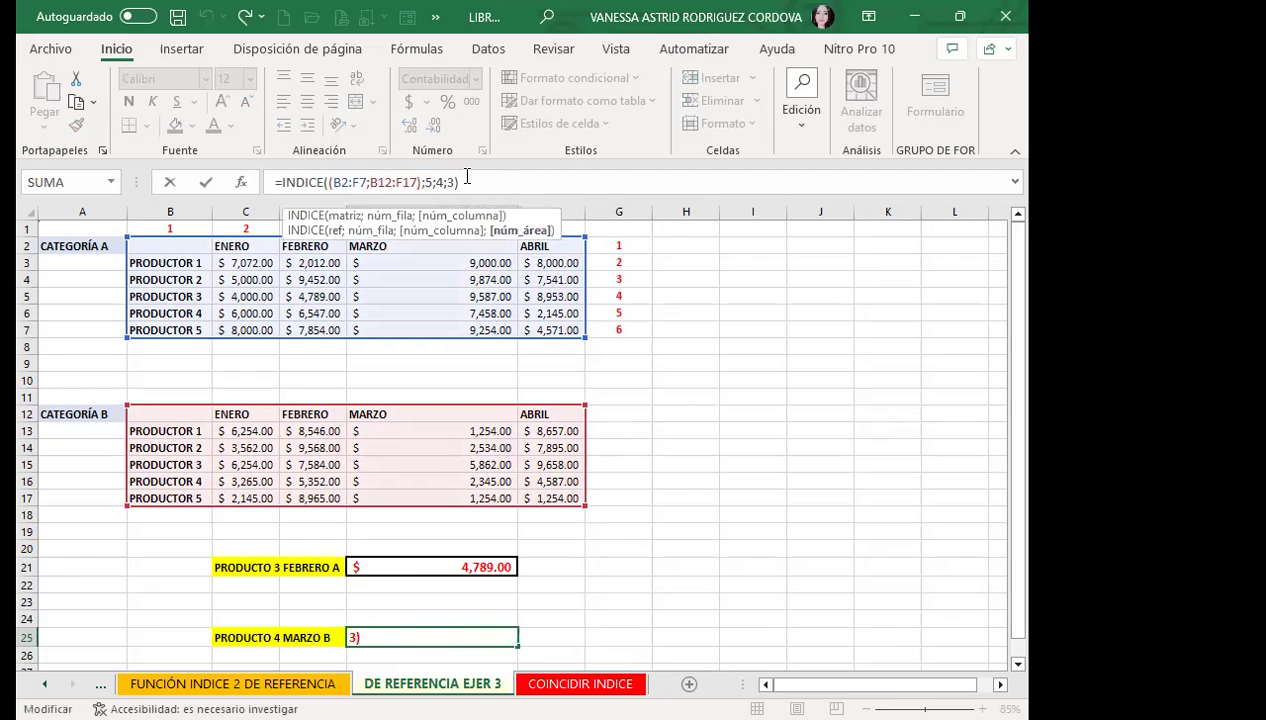
pyautogui.press('BackSpace')
pyautogui.write('2')
pyautogui.press('Return')
pyautogui.scroll(-2, 414, 555)
pyautogui.click(424, 536)
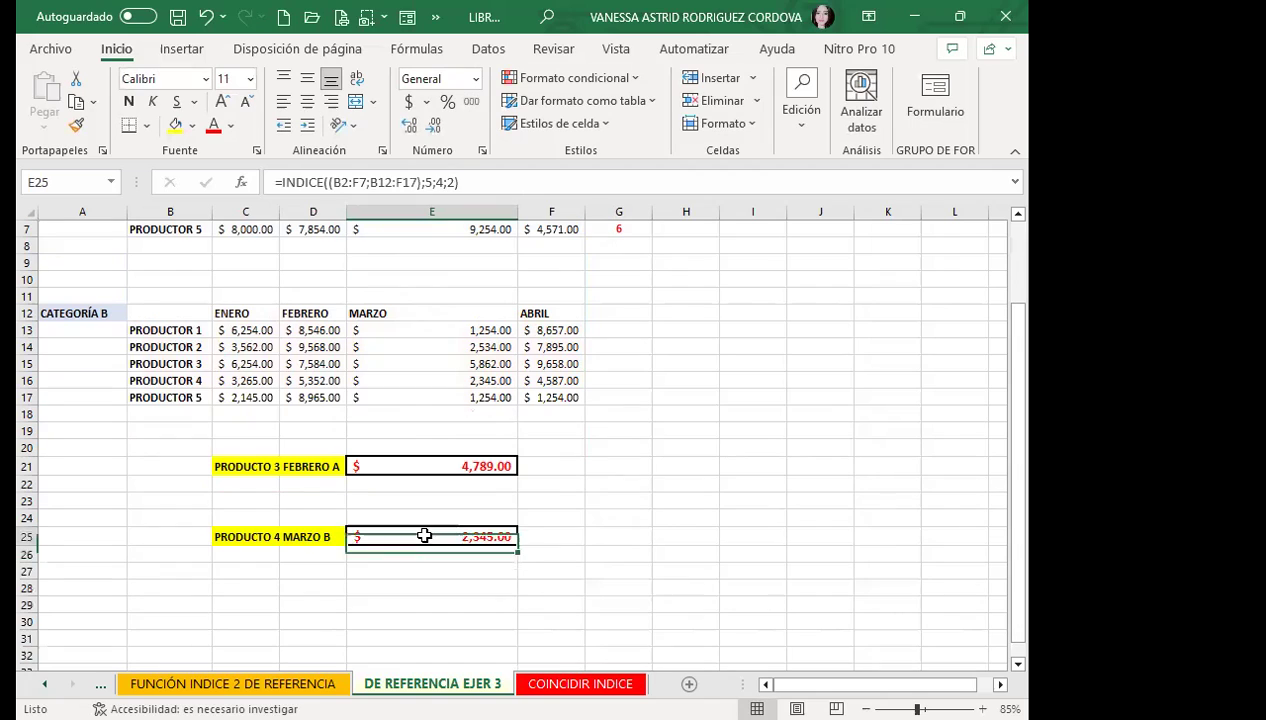